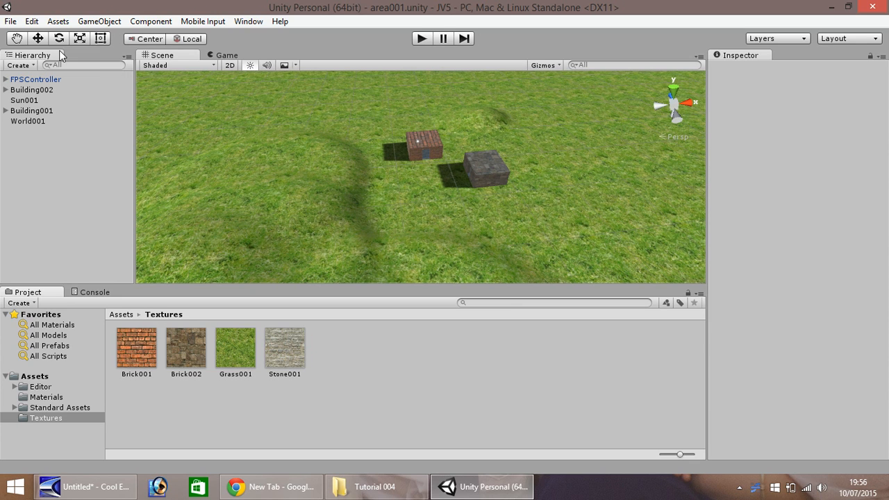
click(17, 39)
right_drag(389, 127, 783, 19)
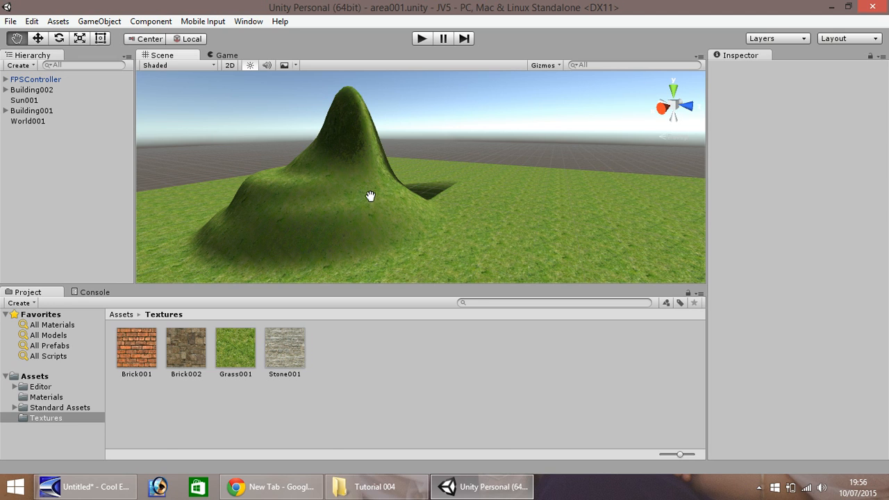
mouse_move(441, 224)
right_down()
mouse_move(673, 276)
mouse_move(694, 264)
mouse_move(801, 273)
mouse_move(402, 148)
mouse_move(536, 186)
mouse_move(726, 222)
mouse_move(829, 196)
mouse_move(622, 210)
mouse_move(441, 206)
right_up()
scroll(441, 206, up, 3)
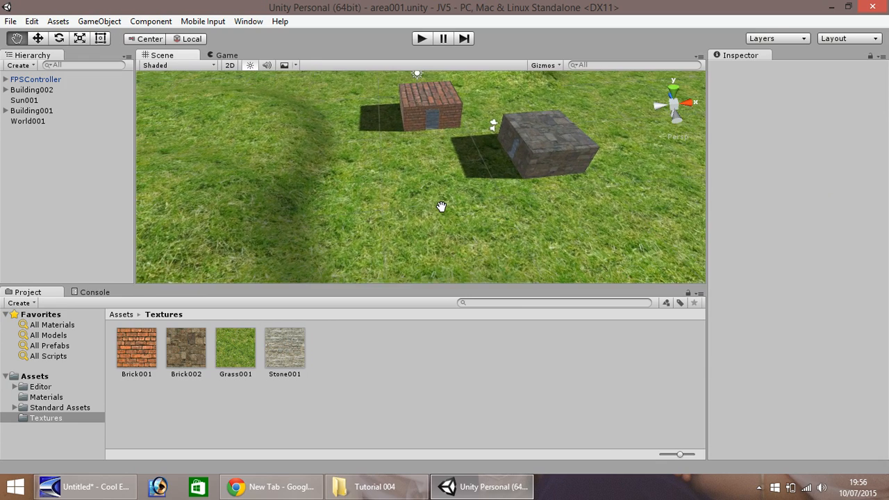
scroll(394, 238, up, 3)
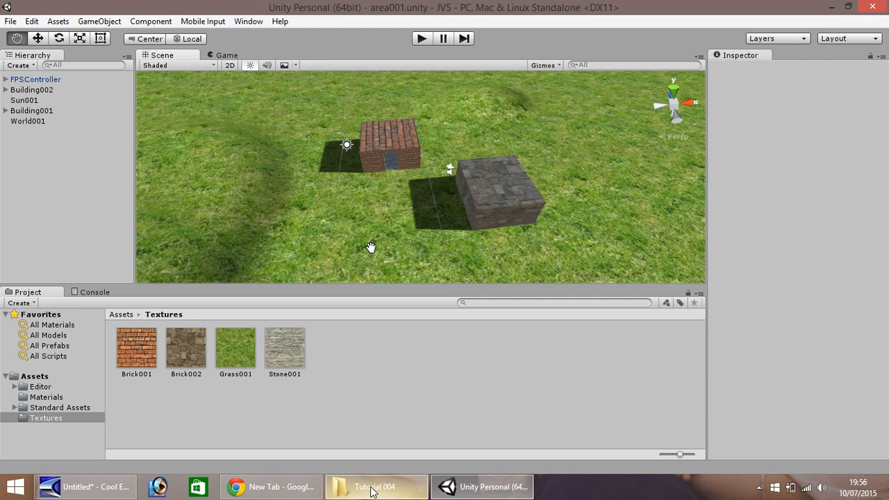
Step: Import Dirt002.PNG from the Tutorial 004 folder into the project's Textures folder and select the imported texture
mouse_move(369, 489)
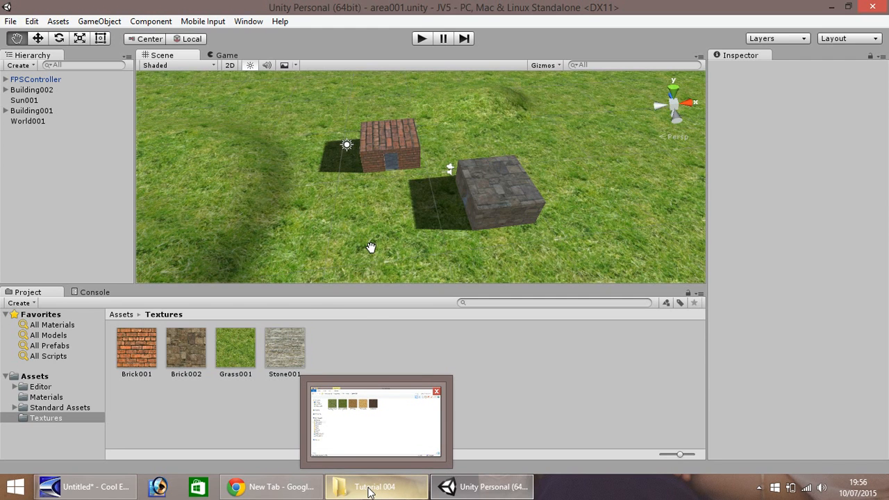
click(369, 488)
click(350, 120)
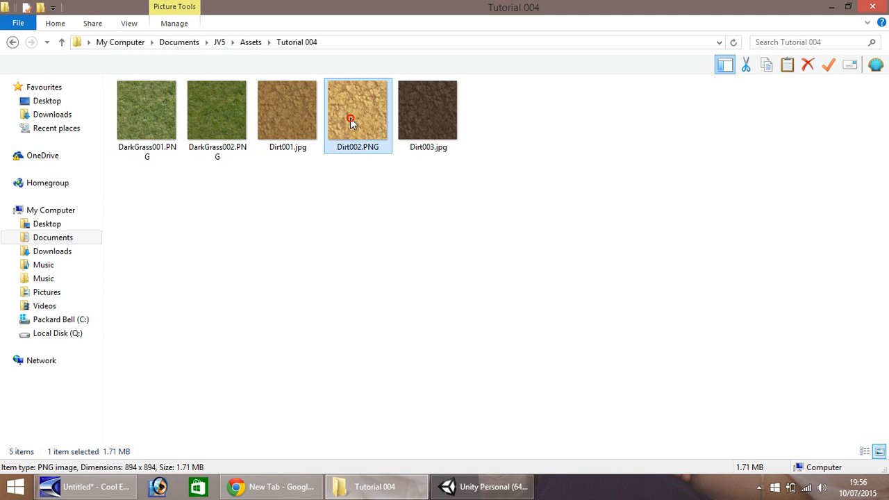
drag(355, 112, 327, 348)
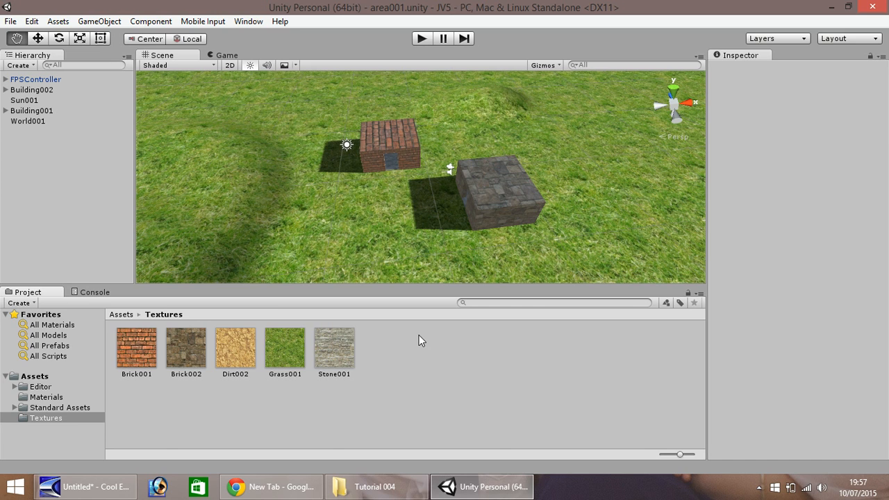
click(240, 373)
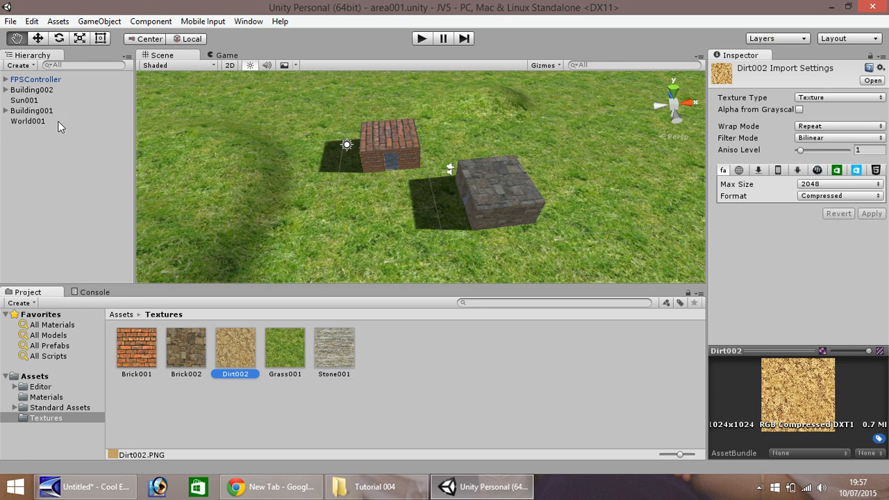
Step: Add a paint texture to the World001 terrain, using Dirt002 as both the splat and the normal map
click(27, 121)
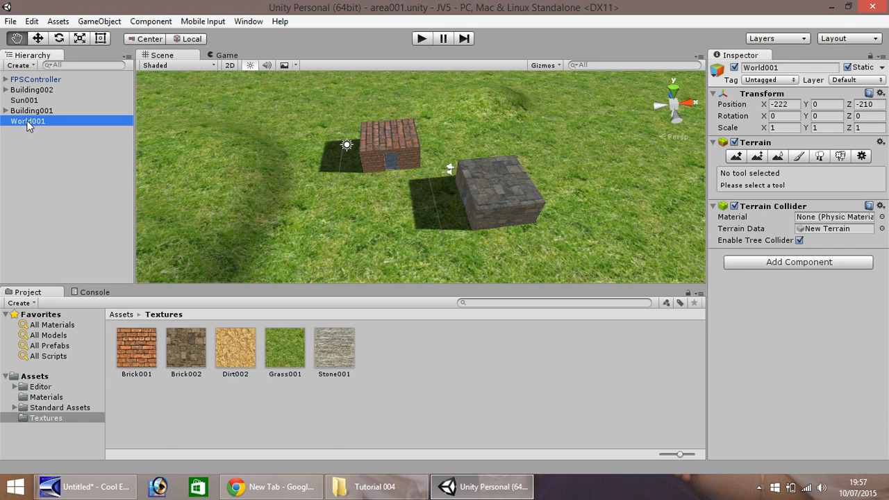
click(799, 157)
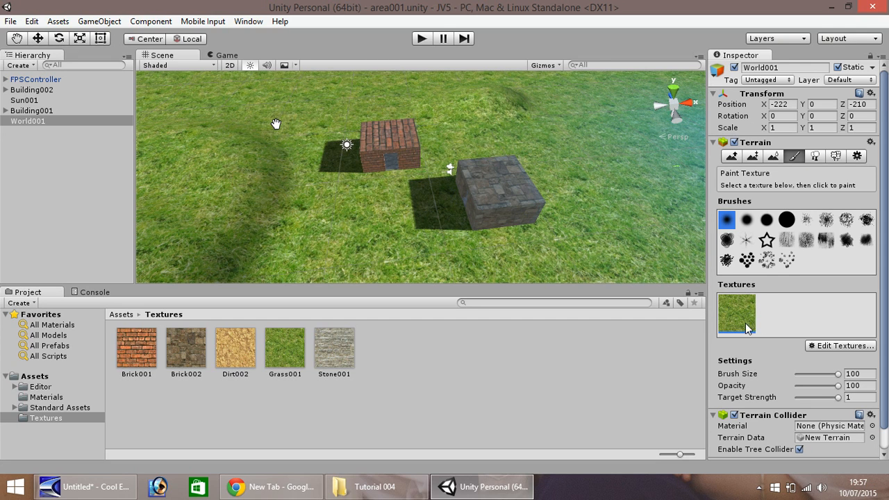
click(842, 346)
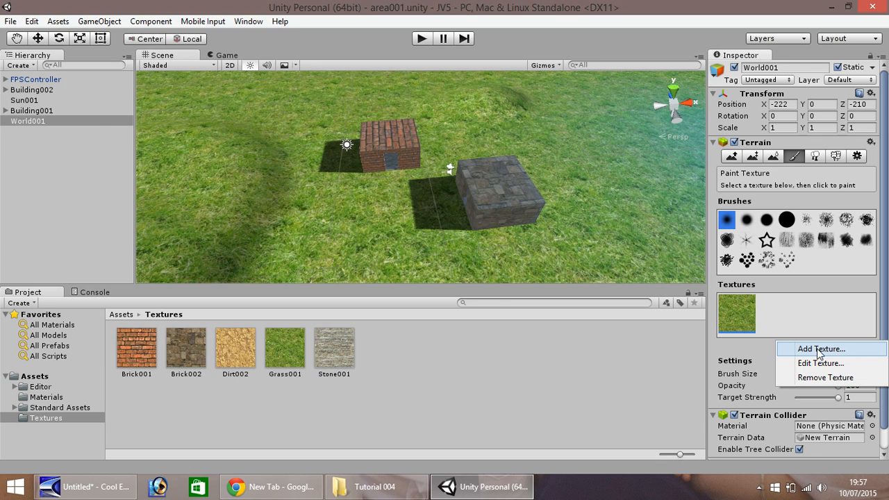
click(823, 348)
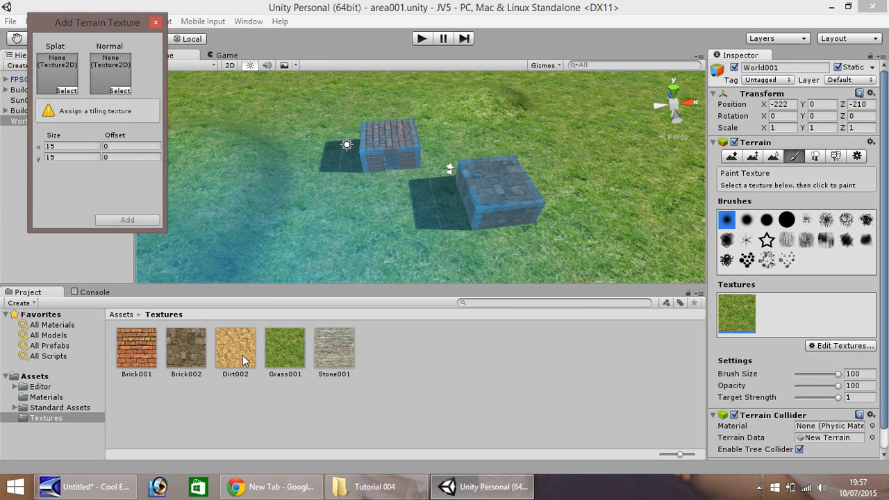
drag(242, 354, 59, 75)
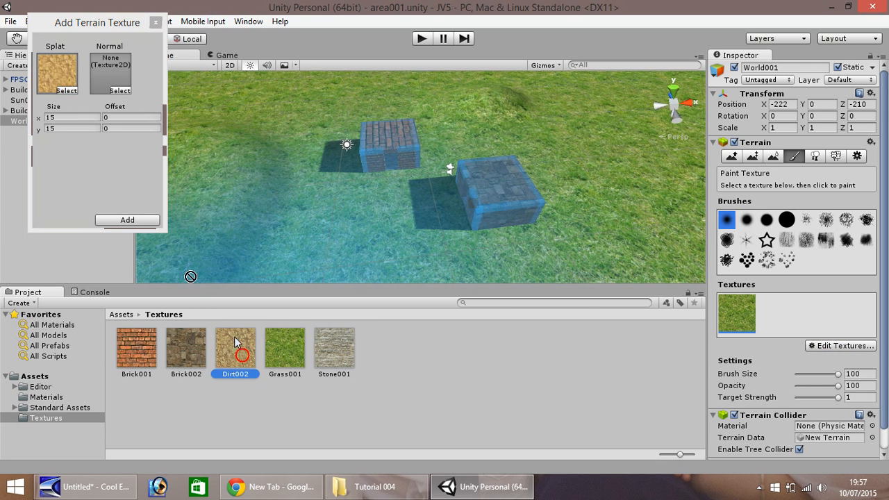
drag(235, 340, 111, 75)
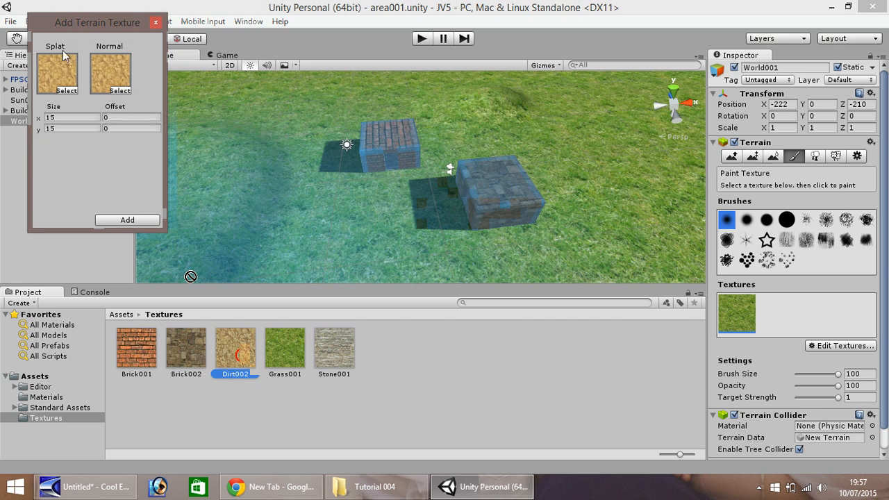
click(138, 219)
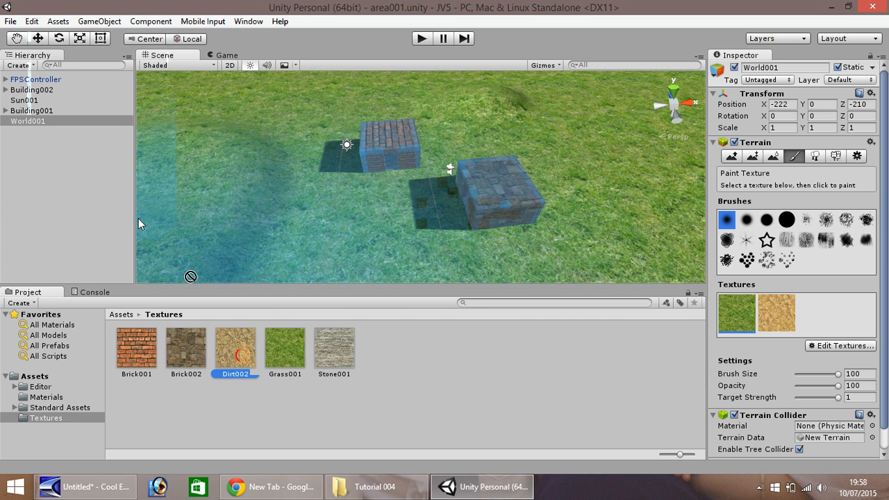
Step: Set up terrain painting with the dirt texture, the second soft round brush and a brush size of 20
click(783, 315)
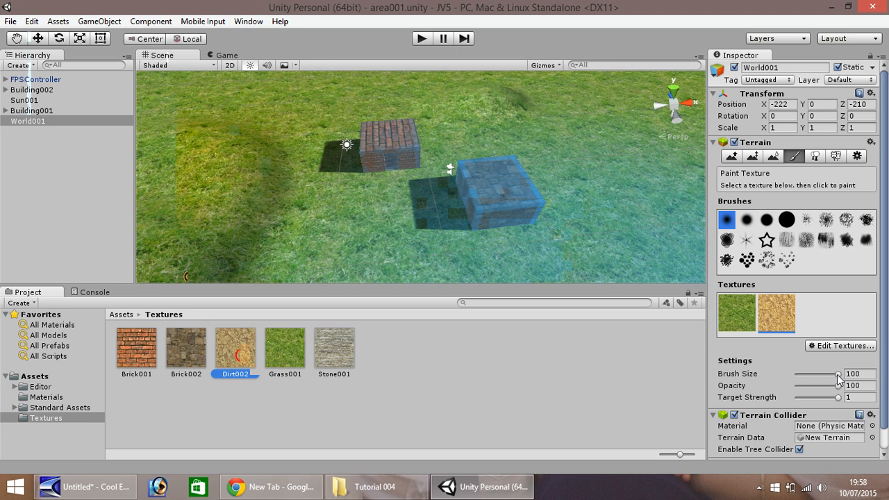
drag(837, 375, 805, 390)
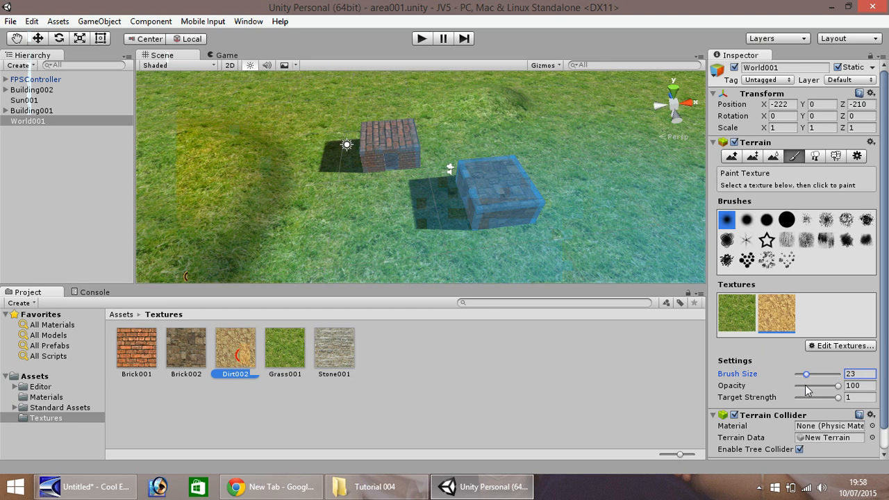
click(862, 374)
text(20)
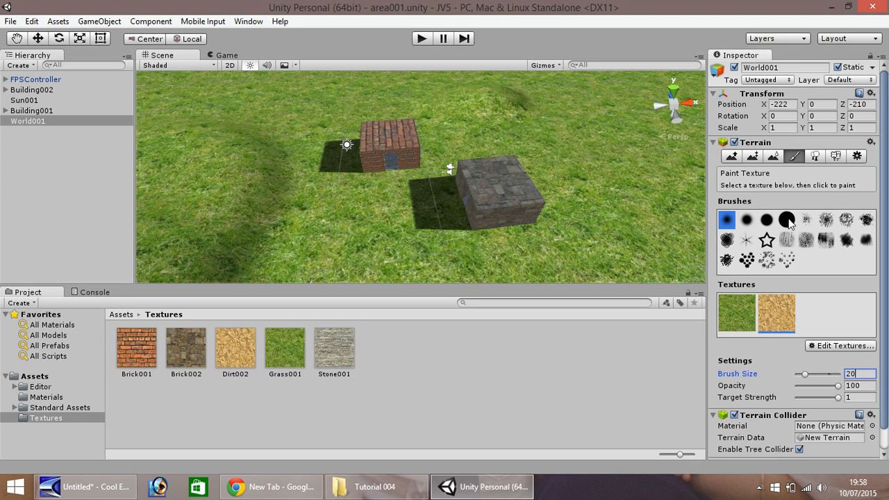
click(747, 220)
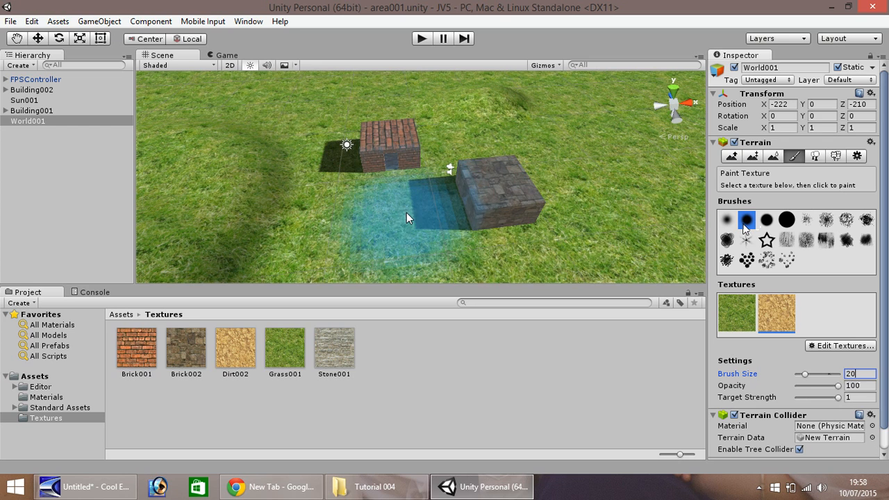
Step: Paint a dirt patch on the grass in front of the two buildings, reaching toward the hill
scroll(407, 211, up, 5)
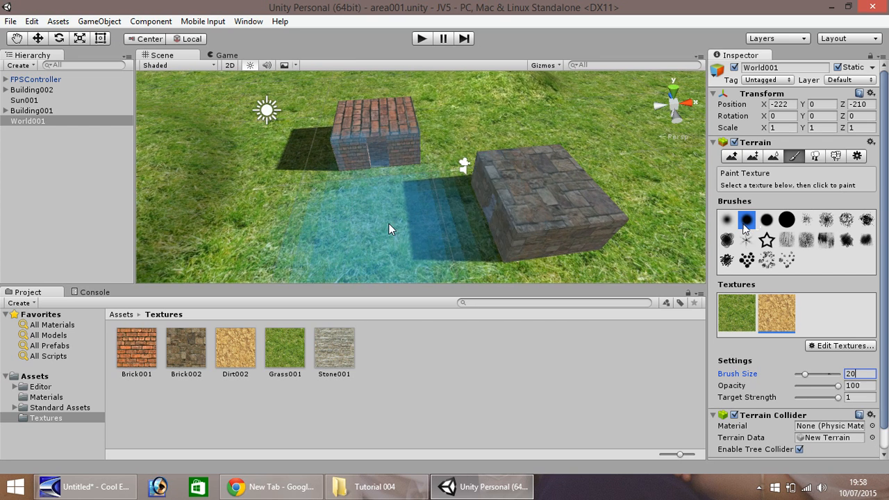
click(427, 229)
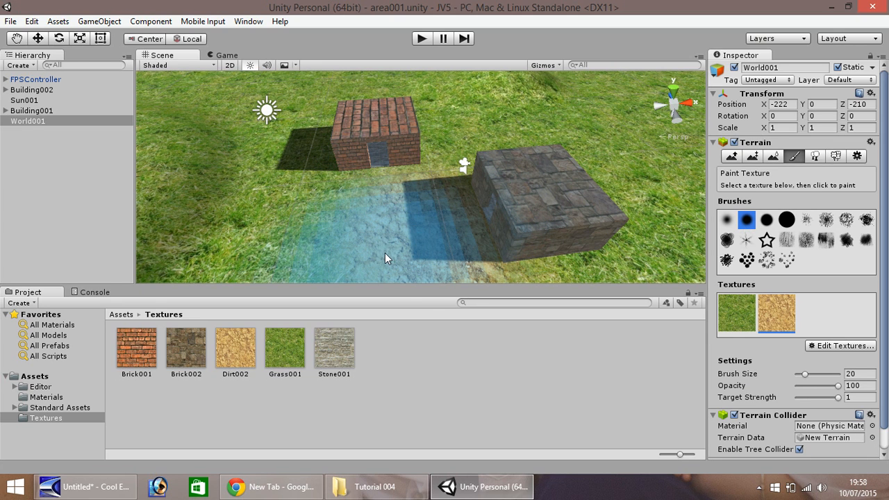
click(370, 217)
click(260, 255)
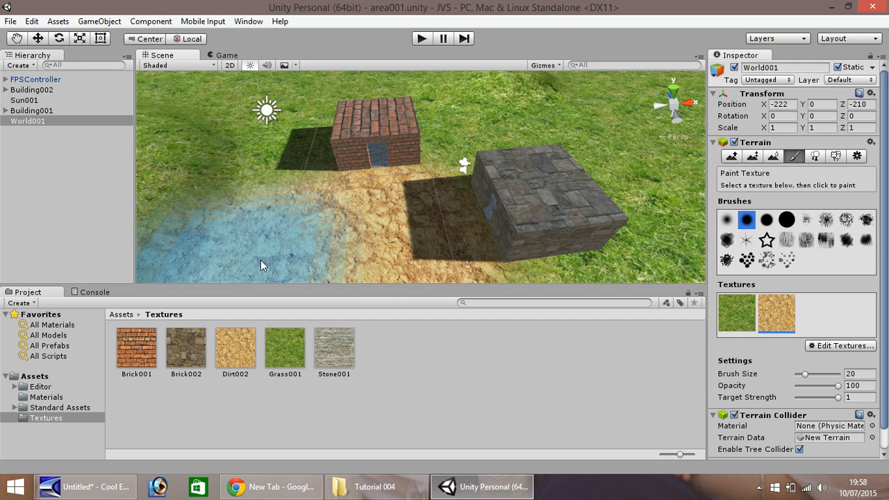
scroll(316, 250, down, 1)
scroll(348, 250, down, 4)
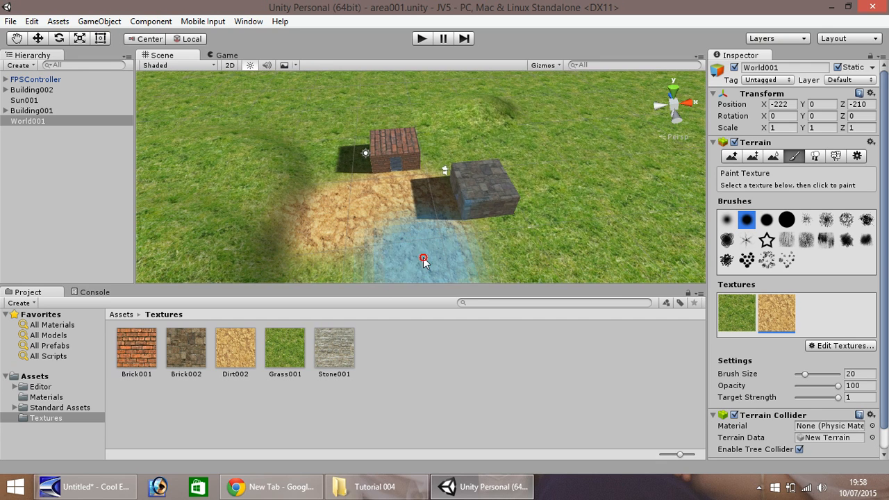
Step: Blend faint dirt around the patch's edges and beyond the stone building, using the softest round brush at opacity 14
click(727, 221)
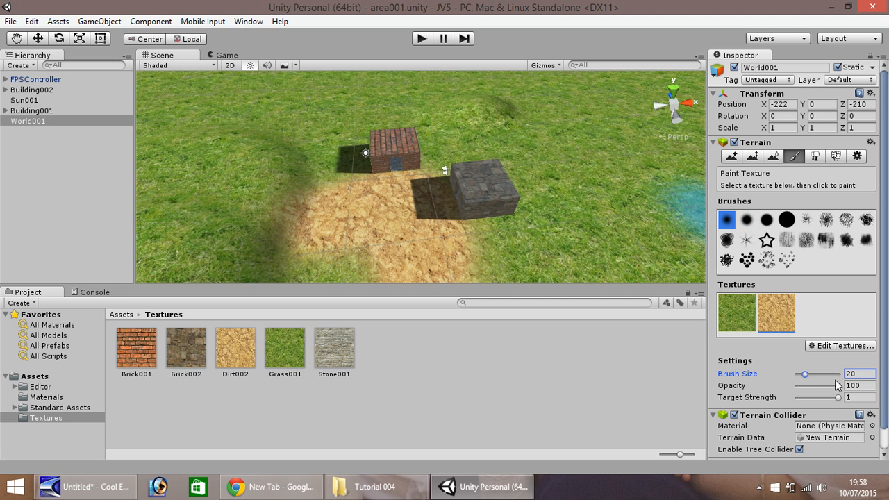
drag(837, 387, 803, 394)
mouse_move(352, 170)
mouse_down()
mouse_move(278, 181)
mouse_move(257, 250)
mouse_move(328, 281)
mouse_up()
scroll(437, 256, down, 3)
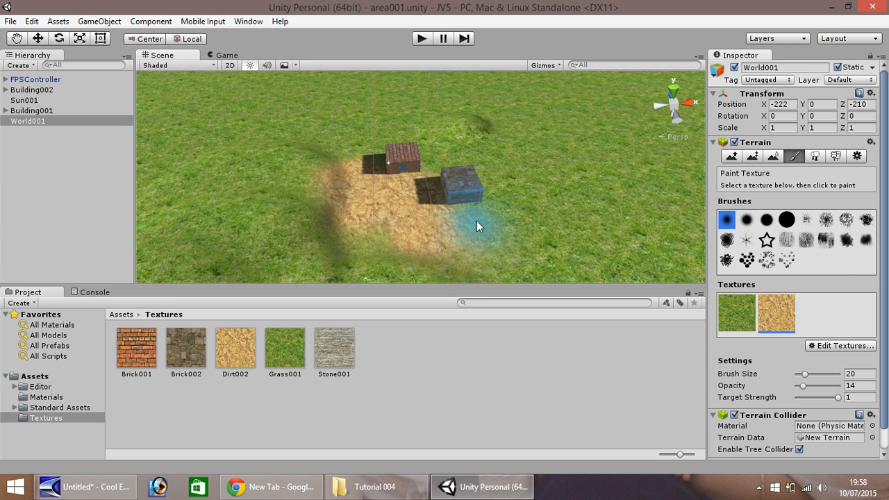
mouse_move(485, 217)
mouse_down()
mouse_move(520, 223)
mouse_move(556, 255)
mouse_move(404, 310)
mouse_move(387, 270)
mouse_up()
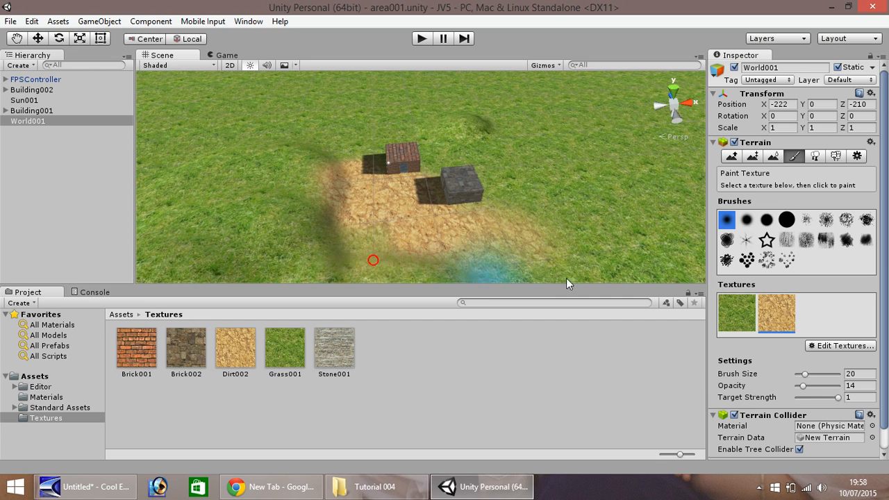
Step: Paint a dirt path leading away from the stone building with the solid round brush, size 7 and opacity 55
click(787, 220)
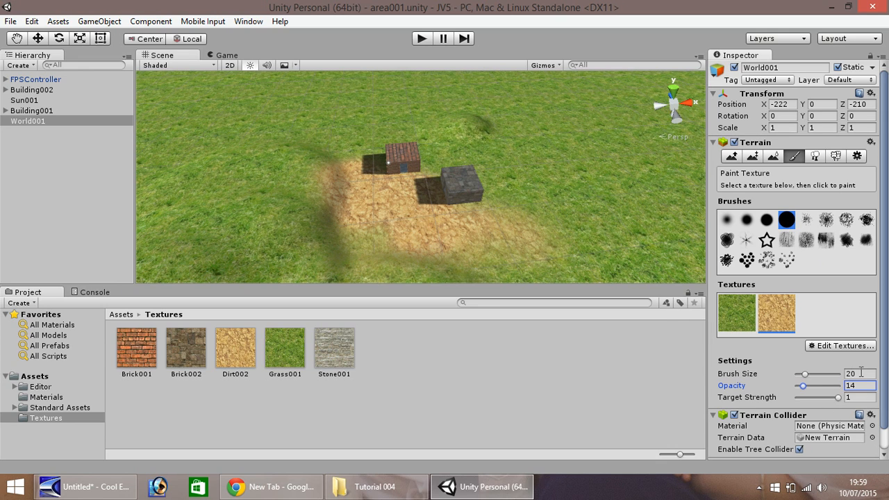
key(shift+Tab)
text(7)
drag(803, 385, 820, 386)
click(509, 220)
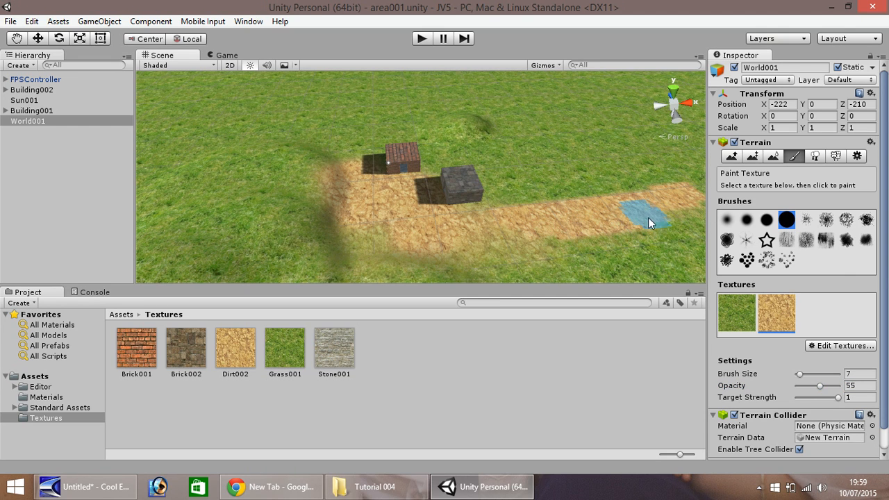
mouse_move(682, 215)
mouse_down()
mouse_move(609, 200)
mouse_move(631, 182)
mouse_move(633, 251)
mouse_move(580, 204)
mouse_up()
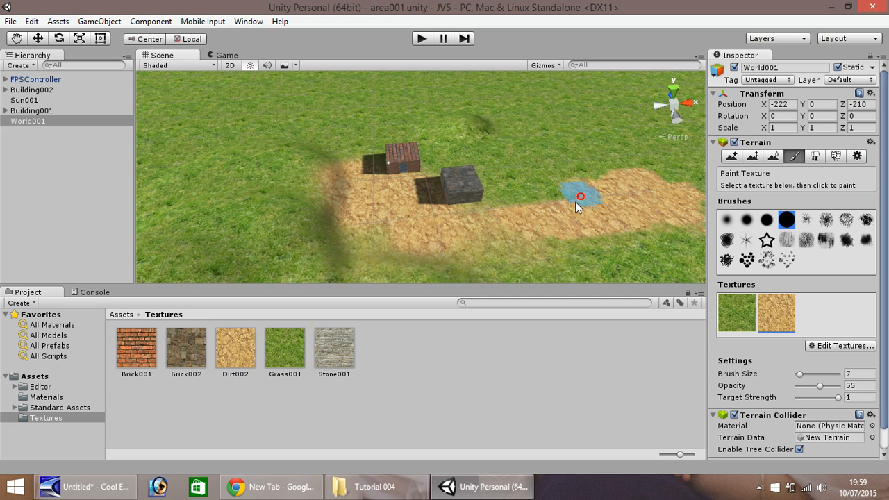
Step: Extend the dirt path farther across the open grass with the Paint Texture tool
click(16, 38)
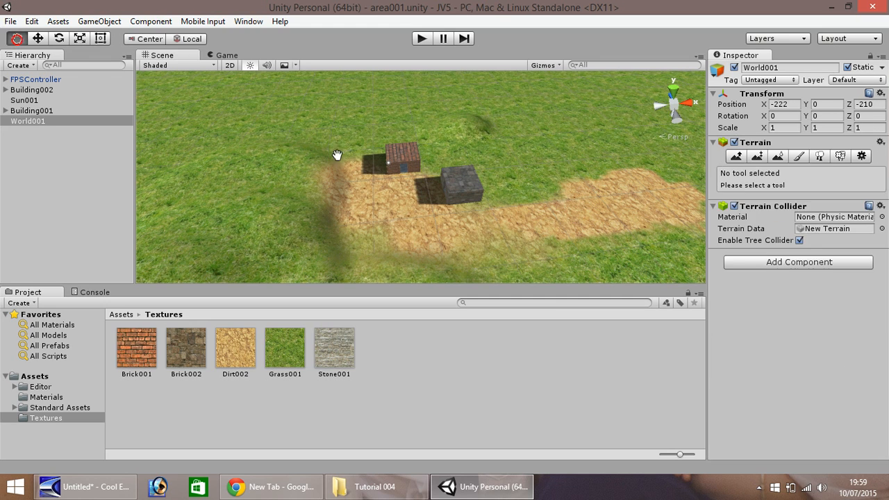
drag(488, 203, 230, 198)
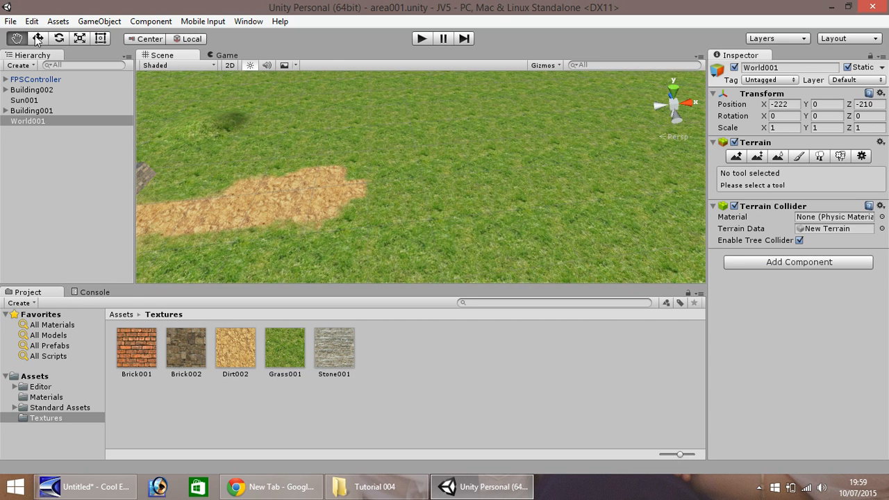
key(w)
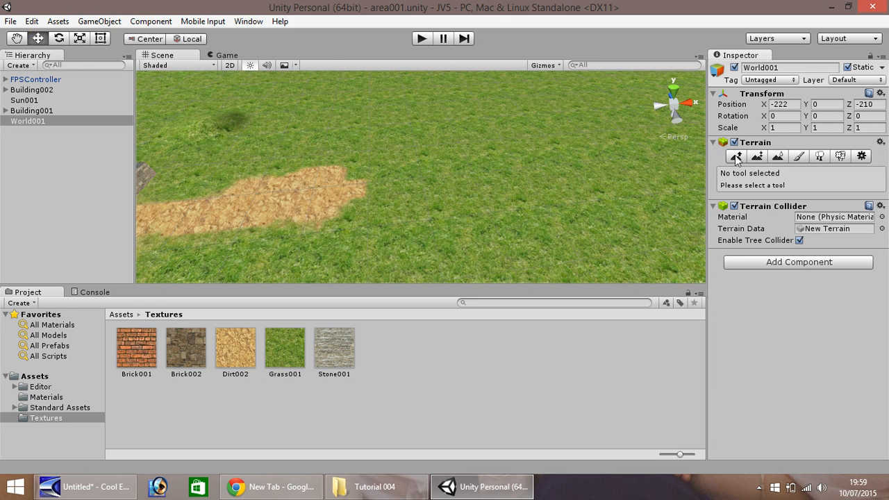
click(795, 157)
mouse_move(343, 200)
mouse_down()
mouse_move(471, 193)
mouse_move(339, 199)
mouse_up()
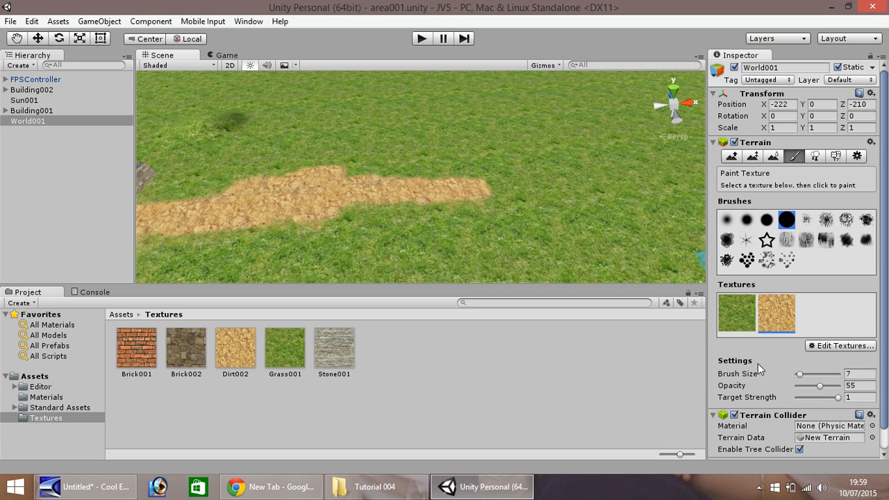
Step: Set the terrain painting brush to the softest round shape, with size 75 and opacity 9
drag(822, 387, 801, 389)
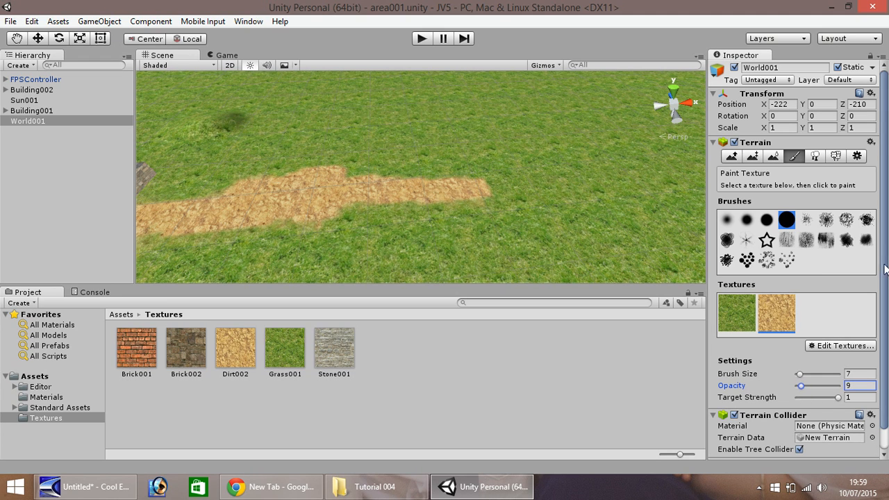
drag(801, 377, 817, 378)
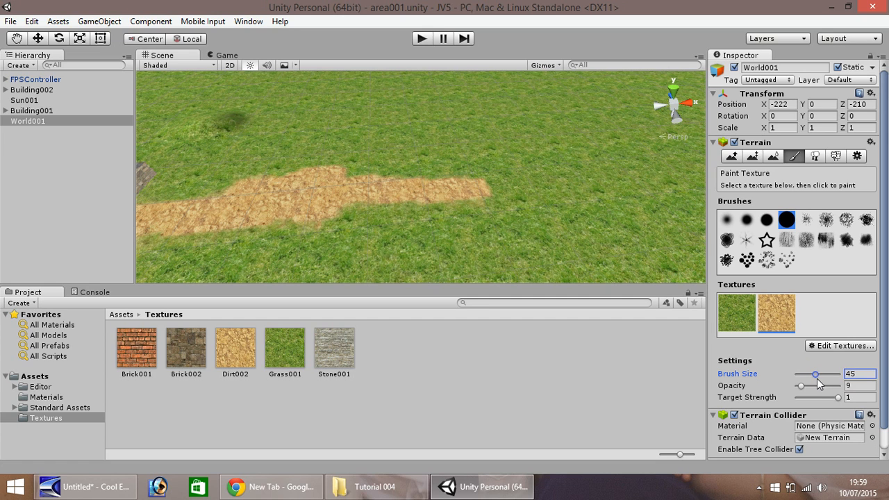
click(727, 220)
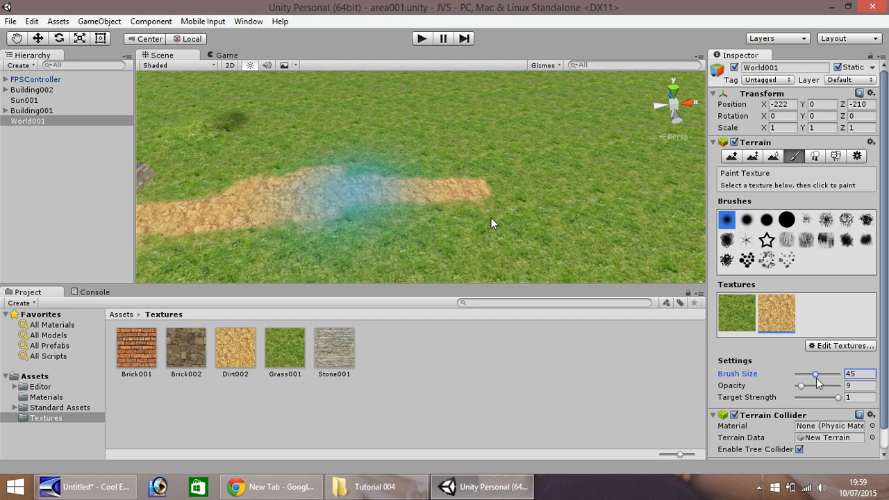
drag(816, 376, 828, 378)
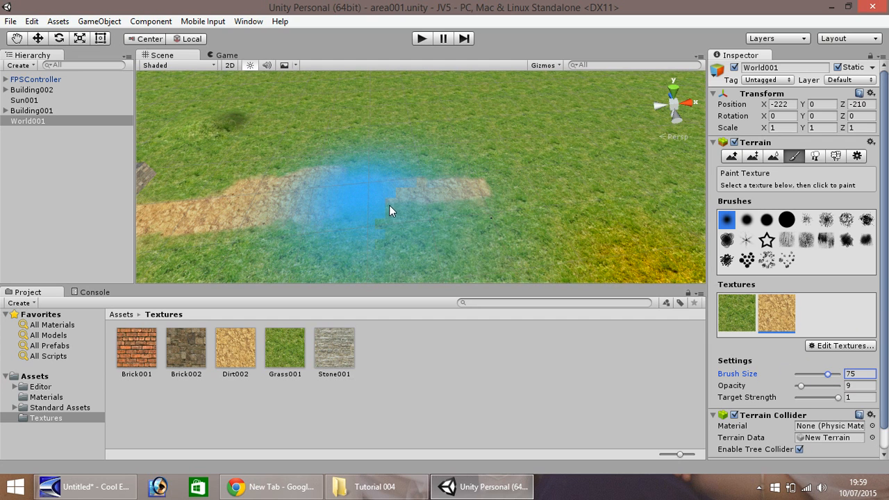
drag(385, 200, 430, 200)
click(471, 204)
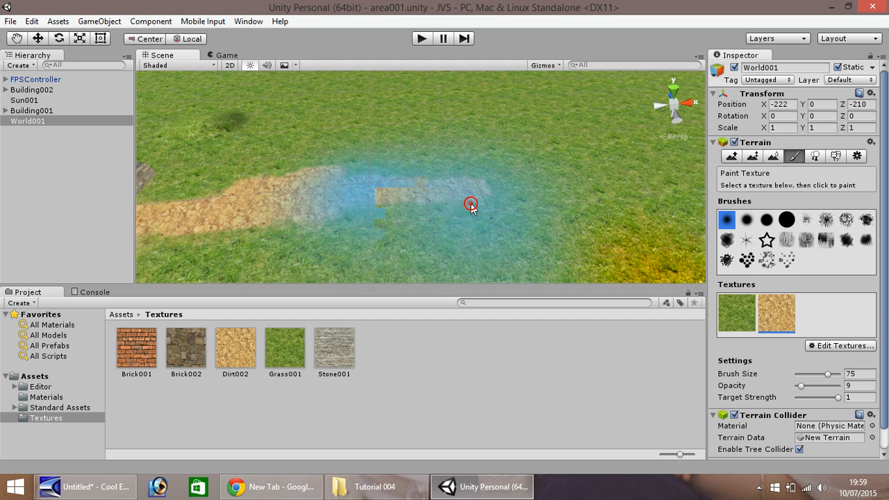
click(471, 203)
click(417, 196)
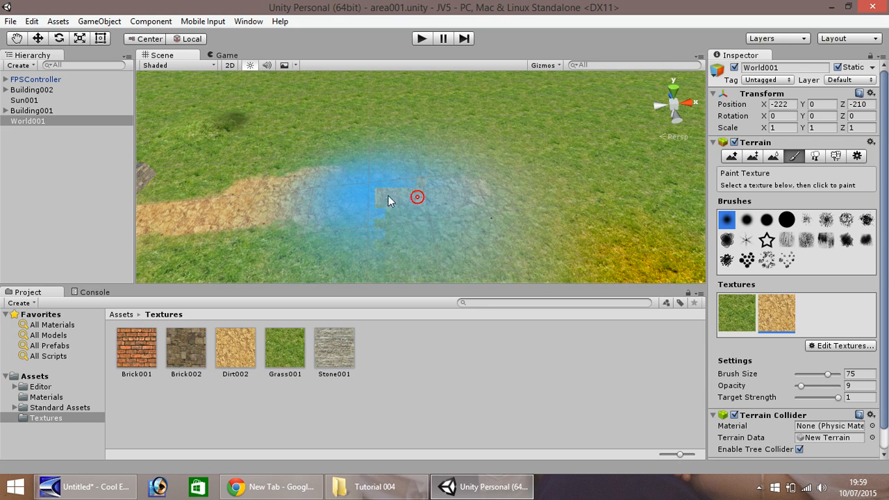
click(287, 206)
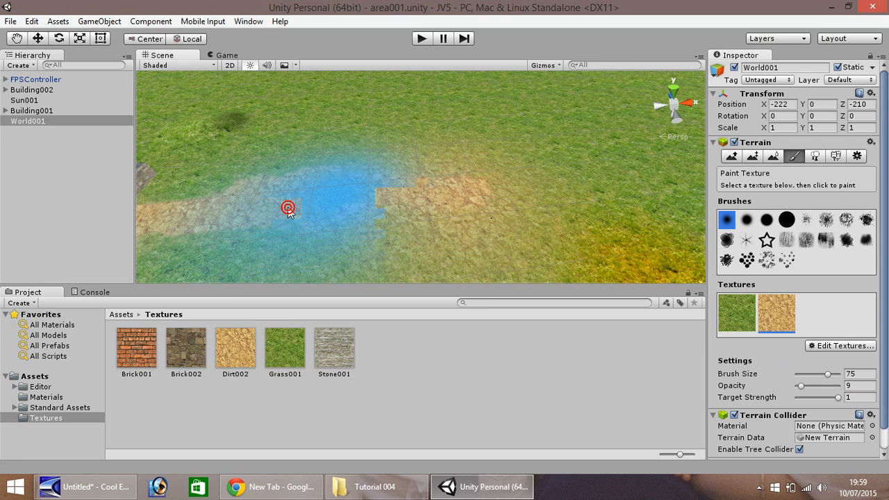
click(197, 193)
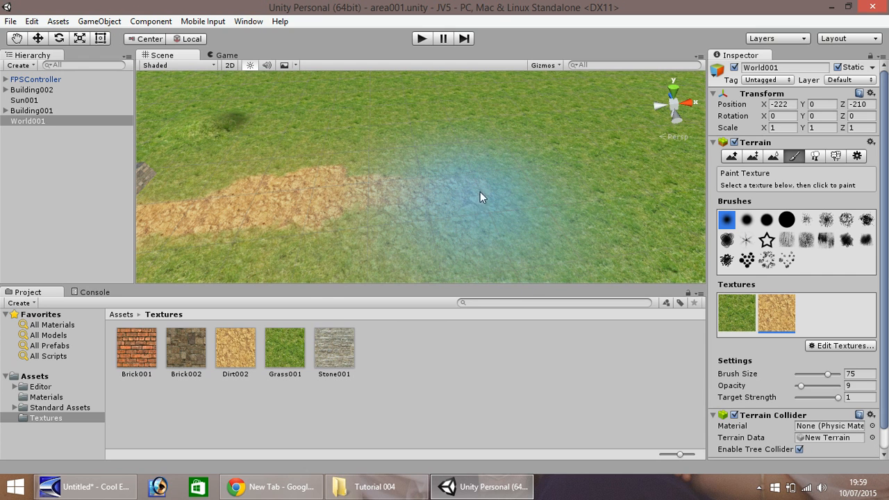
Step: Blend faint dirt along both sides of the path and across the grass toward the hill with the soft round brush
mouse_move(459, 198)
mouse_down()
mouse_move(265, 168)
mouse_move(228, 201)
mouse_up()
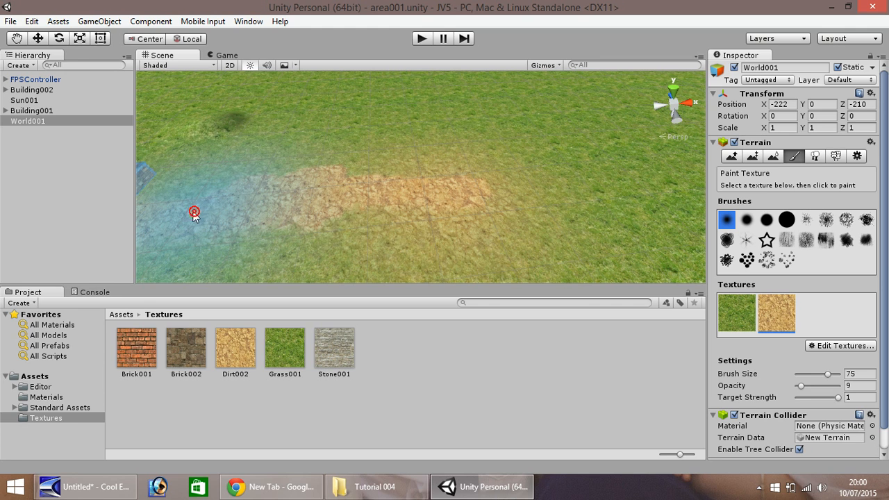
click(203, 154)
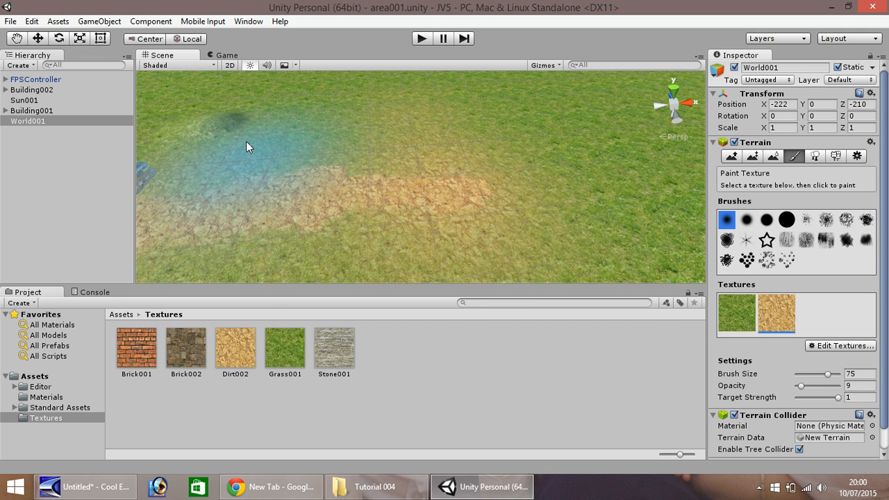
Step: Import Dirt001.jpg from the Tutorial 004 folder into the project's Textures folder and select it
click(373, 488)
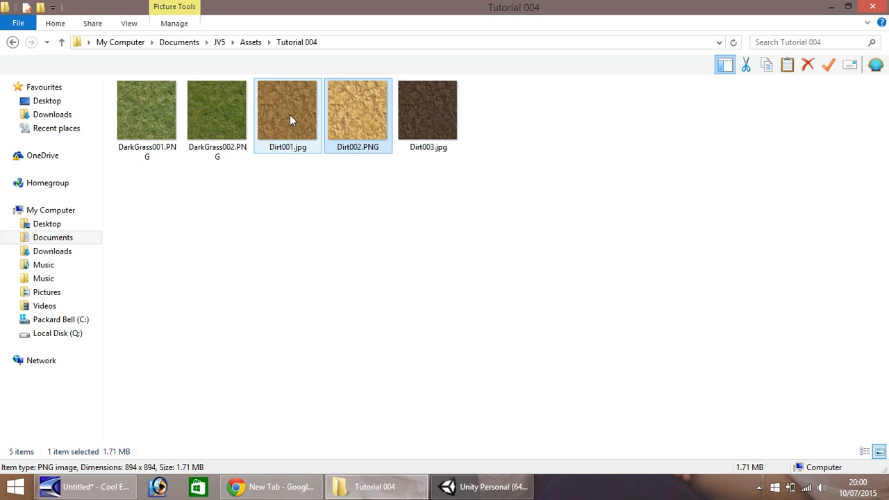
drag(290, 114, 396, 359)
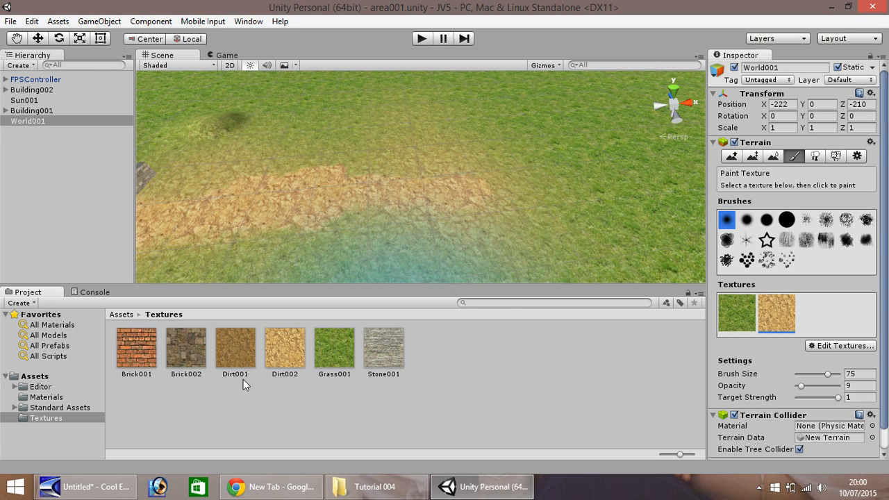
click(237, 351)
Step: Add Dirt001 to World001's paintable terrain textures, using it as both the splat and the normal texture
click(16, 38)
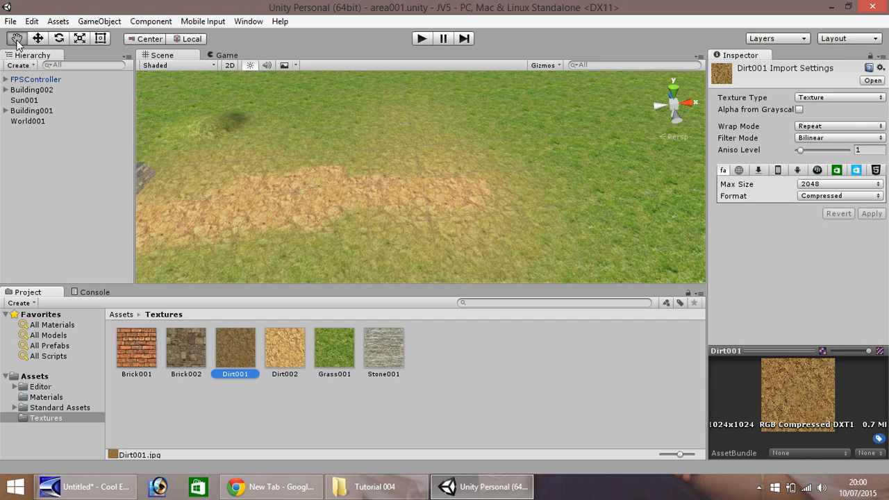
drag(248, 175, 518, 173)
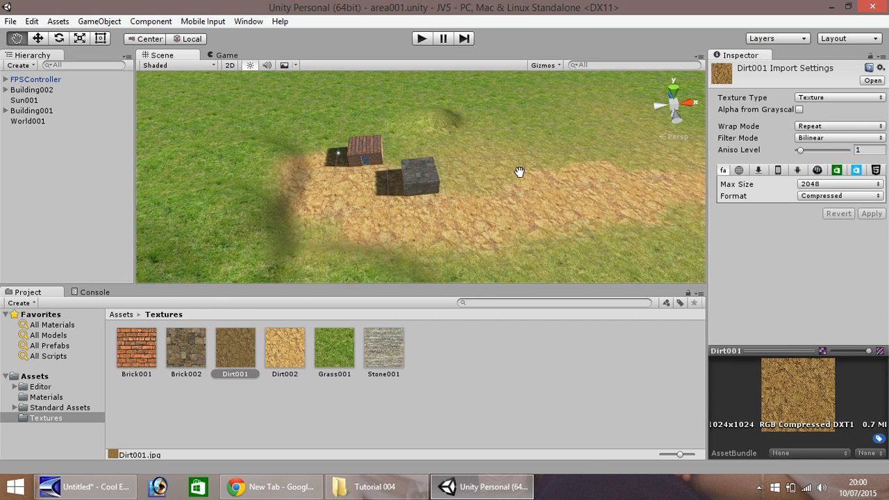
scroll(351, 205, up, 3)
scroll(352, 206, up, 3)
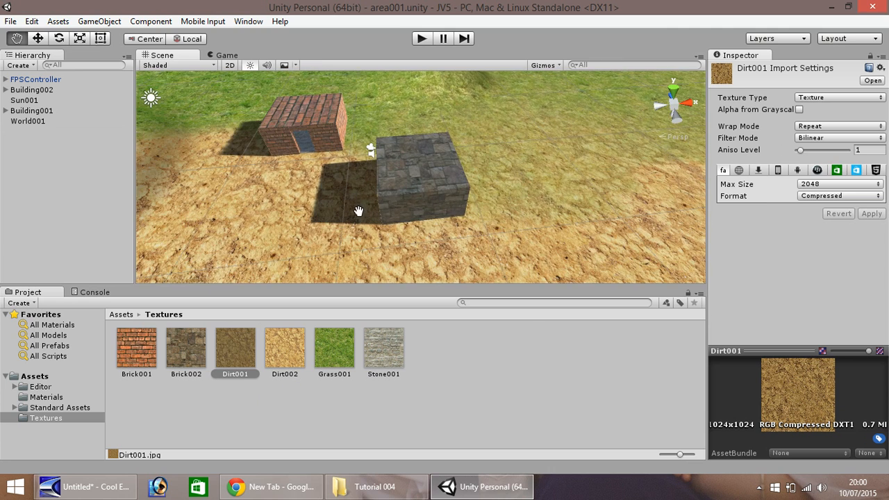
drag(357, 210, 489, 232)
click(38, 38)
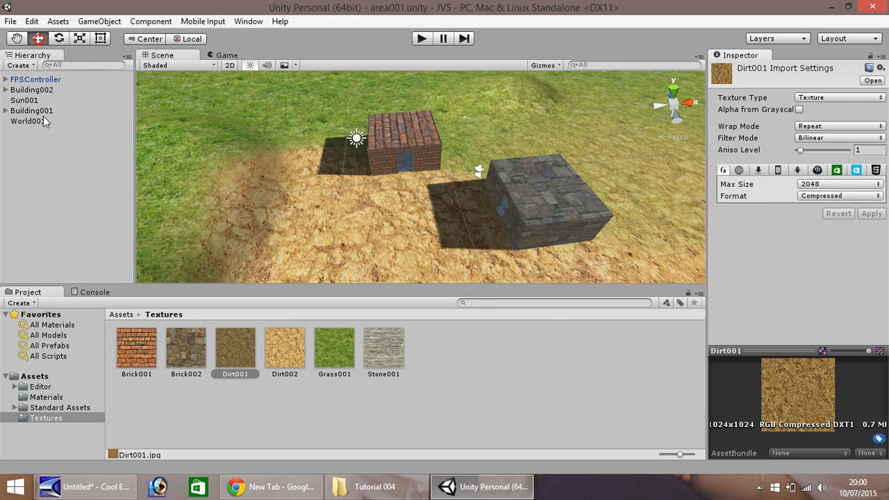
click(38, 120)
click(798, 156)
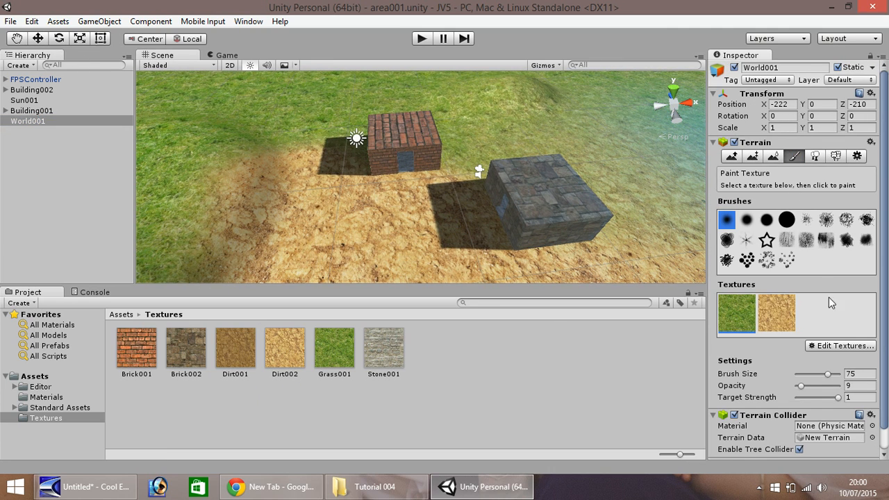
click(848, 346)
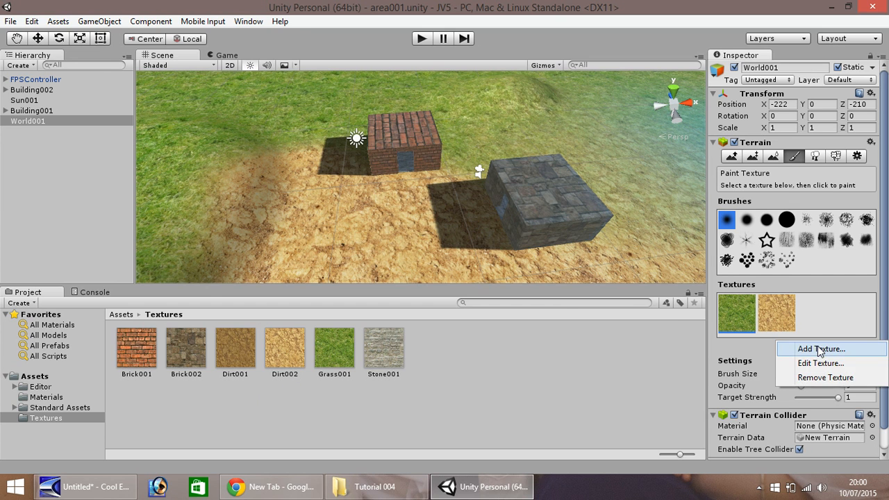
click(846, 349)
drag(237, 354, 67, 75)
drag(234, 345, 112, 73)
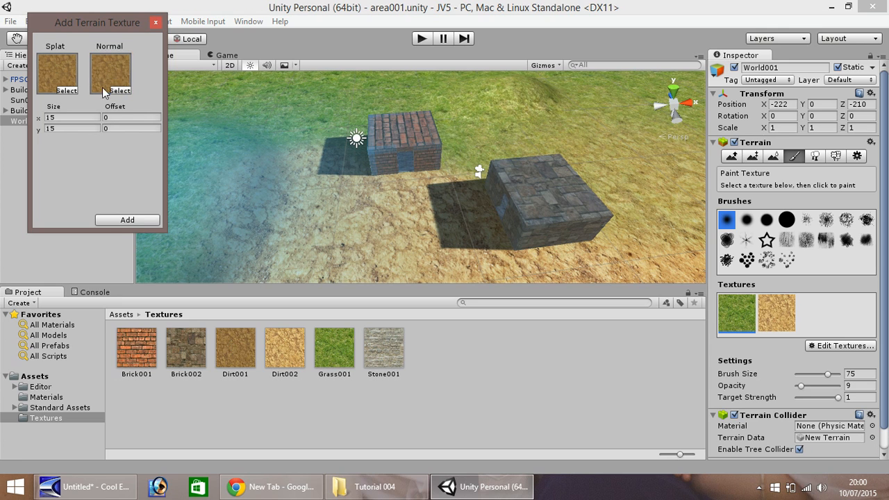
click(140, 220)
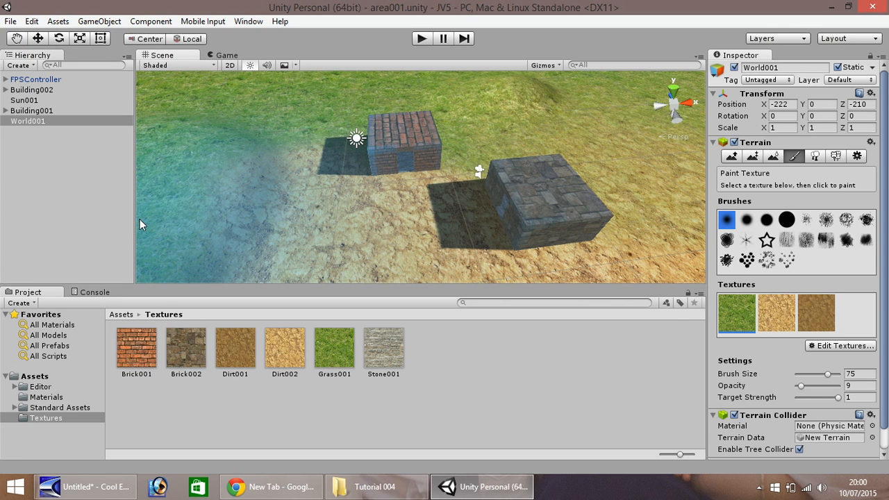
Step: Choose the Dirt001 terrain texture and the dense dot-cluster brush for painting, and set the opacity to 100
click(817, 323)
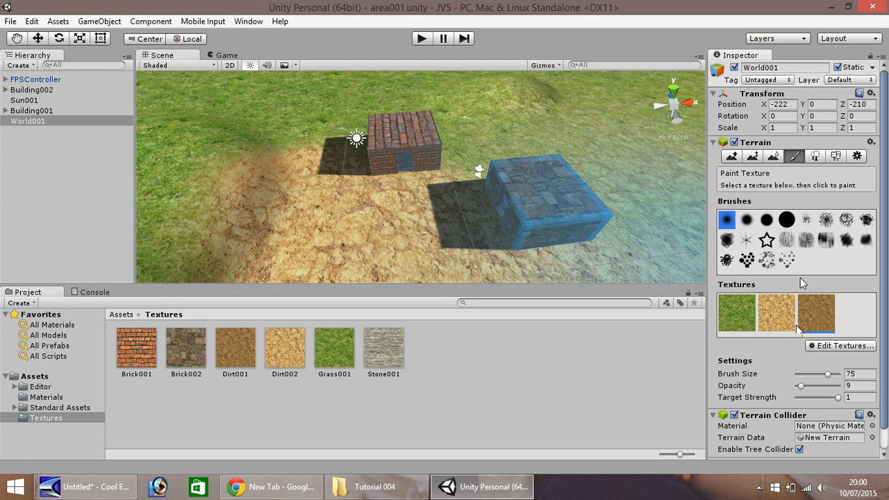
click(746, 261)
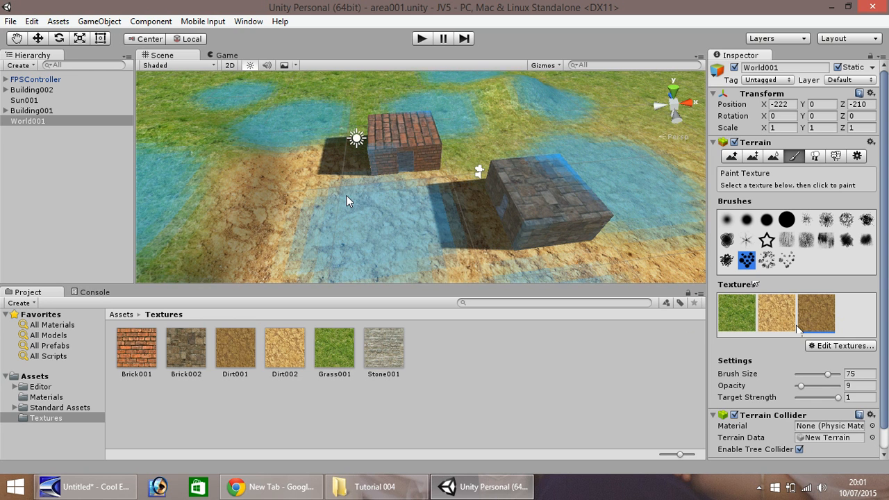
click(388, 194)
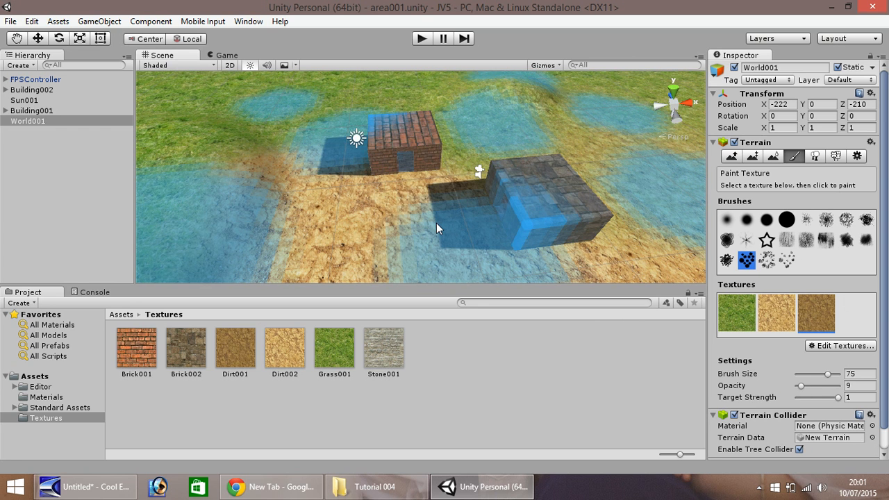
drag(802, 391, 842, 387)
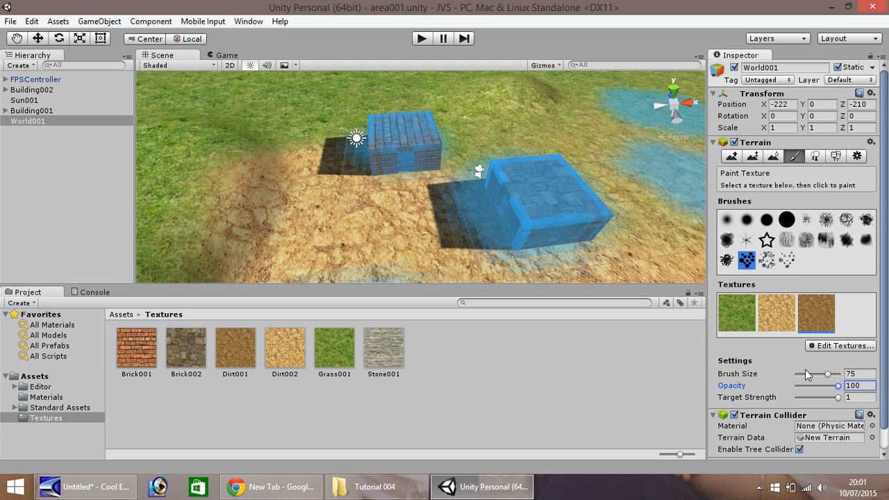
Step: Try to stamp large Dirt001 patches around the two buildings at brush size 75
click(368, 202)
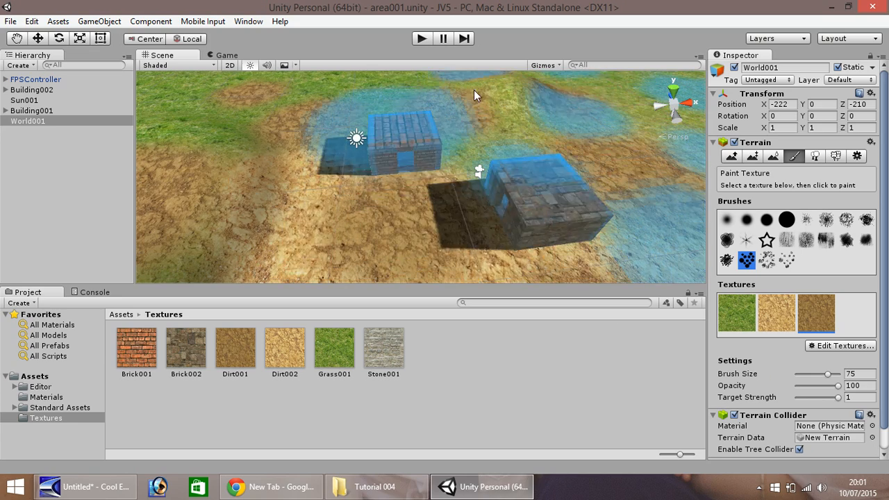
click(487, 179)
Step: Stamp small darker Dirt001 patches on the dirt around the buildings and at the path's start, using brush size 12
scroll(425, 186, down, 8)
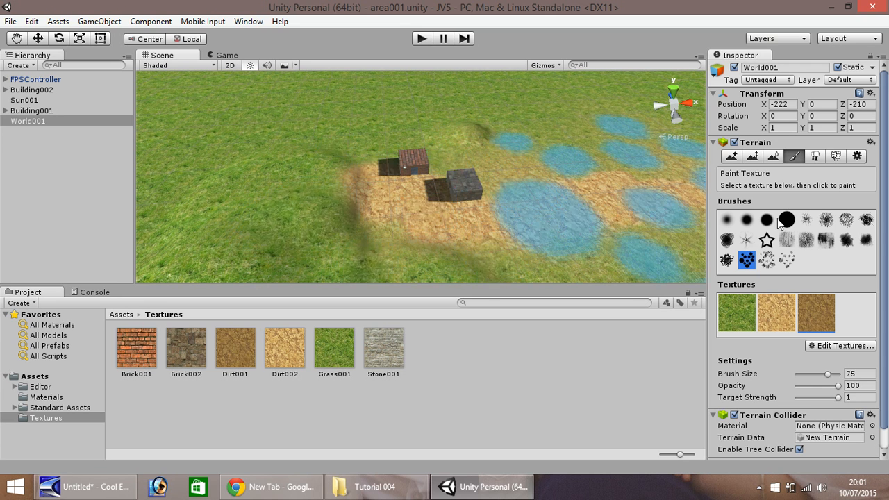
mouse_move(826, 374)
mouse_down()
mouse_move(800, 375)
mouse_move(801, 387)
mouse_up()
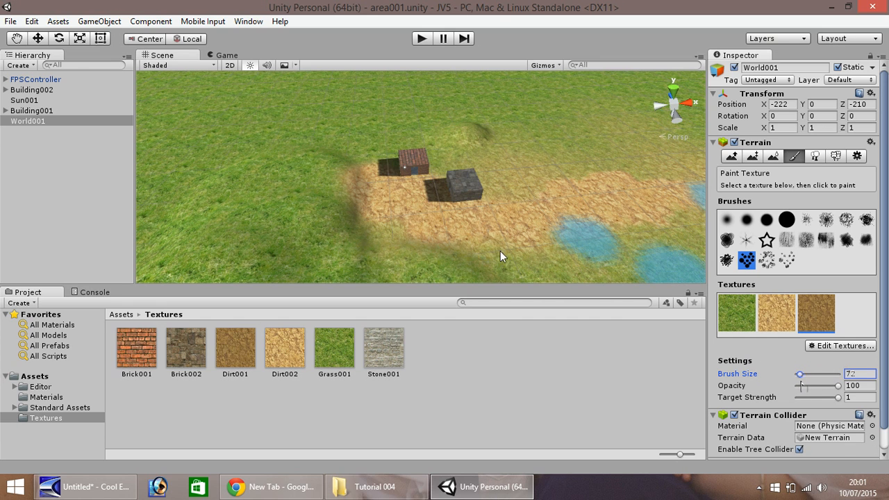
scroll(403, 202, up, 5)
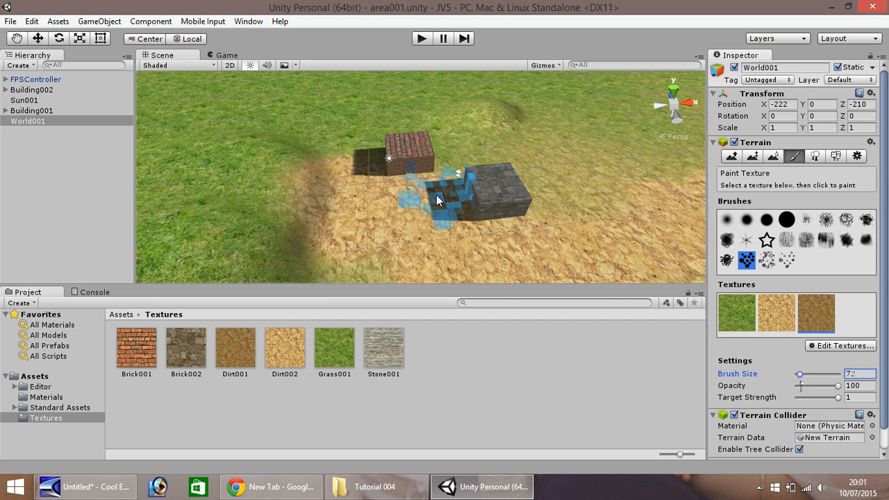
click(436, 195)
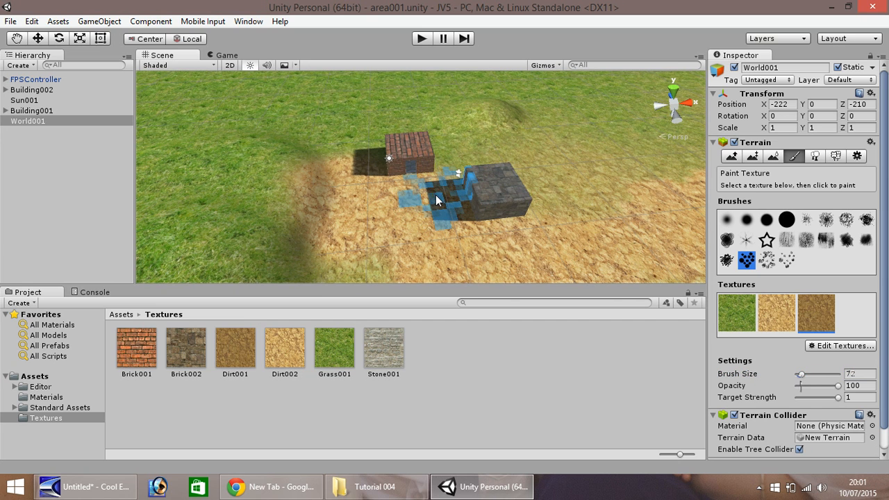
click(382, 247)
click(576, 261)
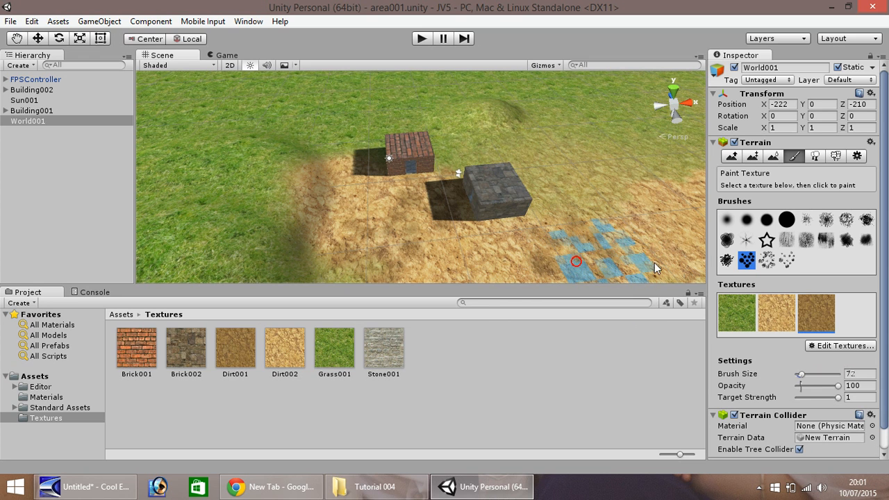
click(665, 214)
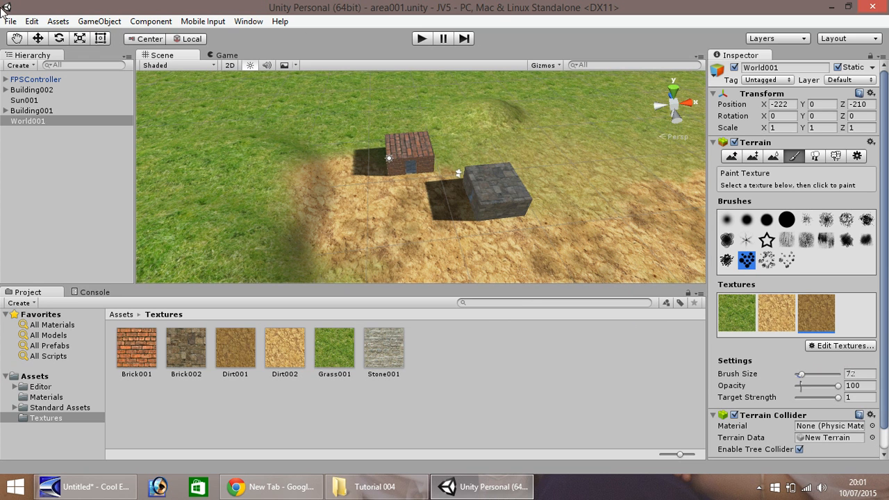
Step: Stamp a darker Dirt001 patch farther along the dirt path beyond the stone building with Paint Texture
click(19, 38)
drag(442, 219, 123, 145)
click(37, 39)
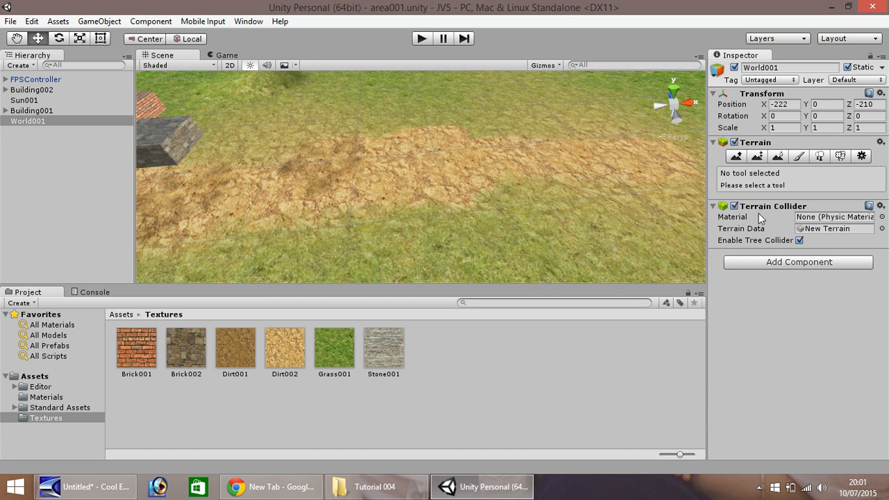
click(799, 156)
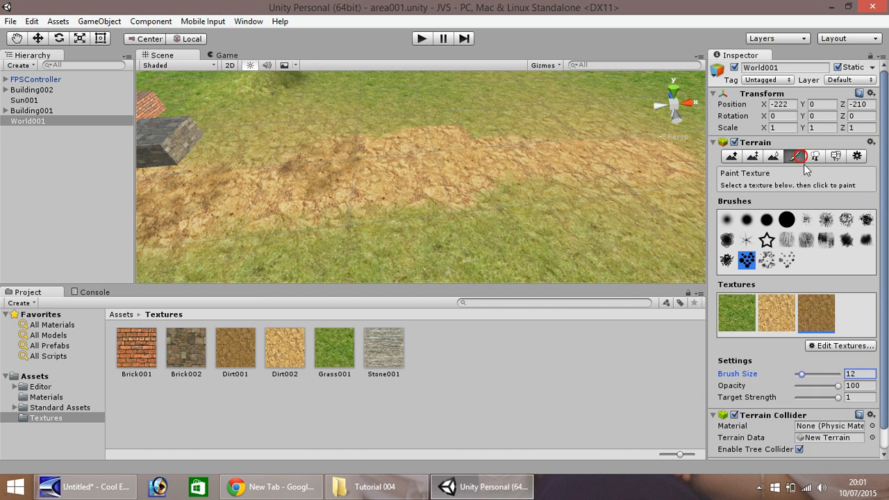
click(443, 177)
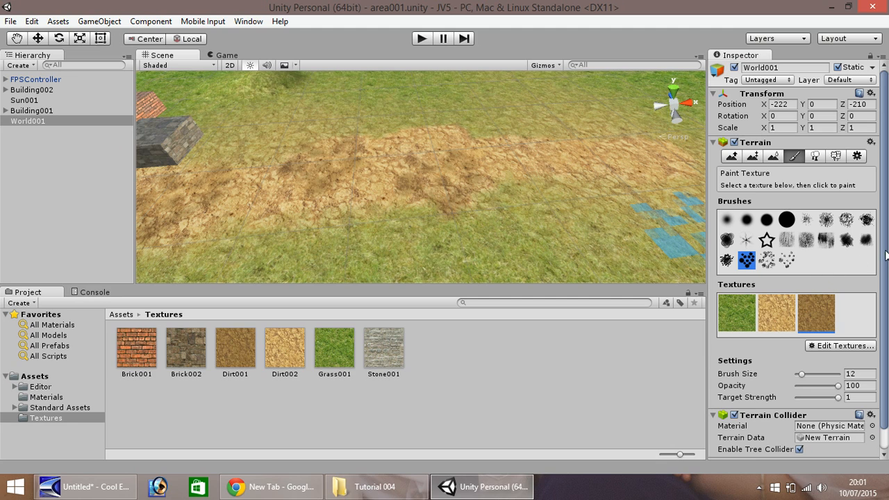
Step: Stamp scattered Dirt001 specks along the dirt path, using the sparse scattered-dots brush at brush size 12
click(787, 261)
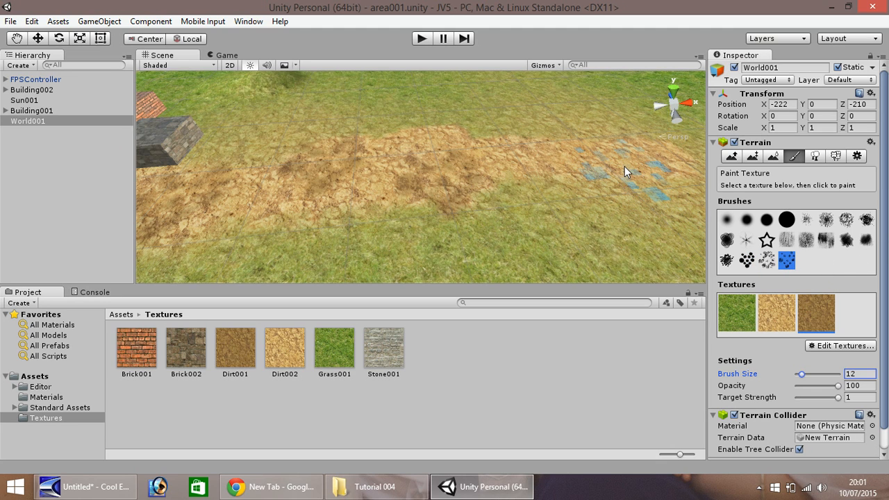
click(534, 170)
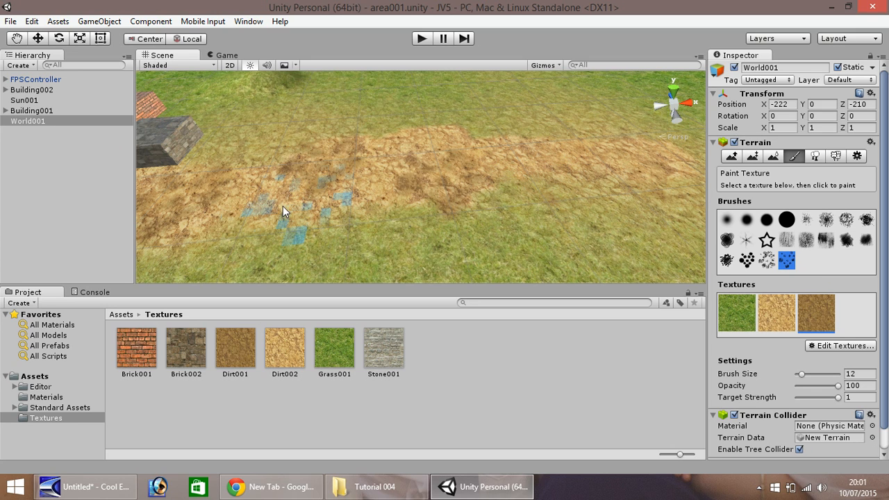
click(257, 198)
click(416, 145)
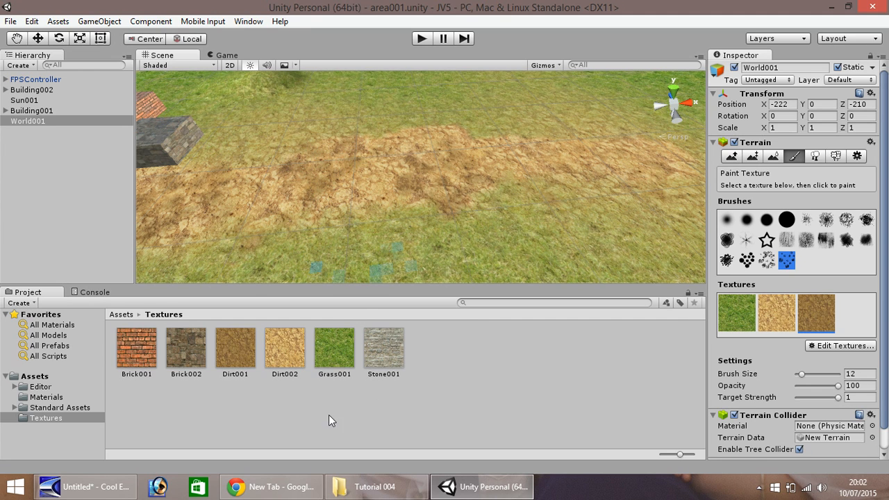
Step: Import Dirt003.jpg from the Tutorial 004 folder in File Explorer into the Unity project's Textures folder
click(368, 486)
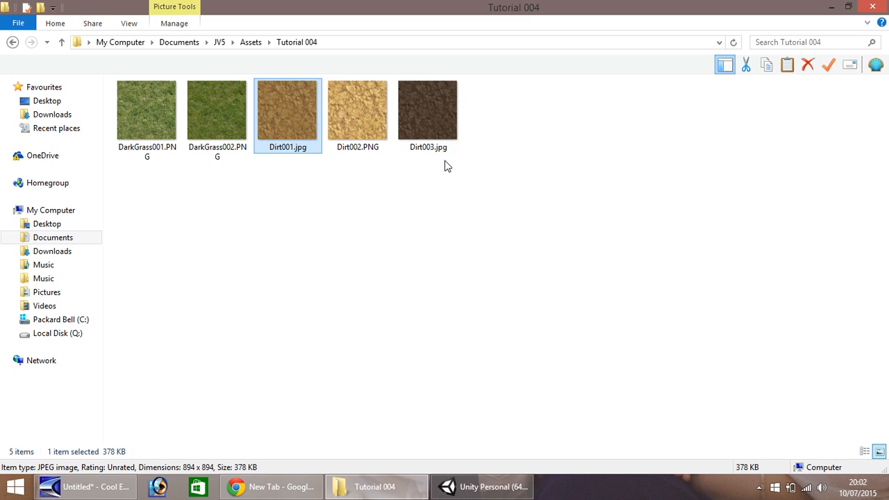
drag(430, 104, 432, 379)
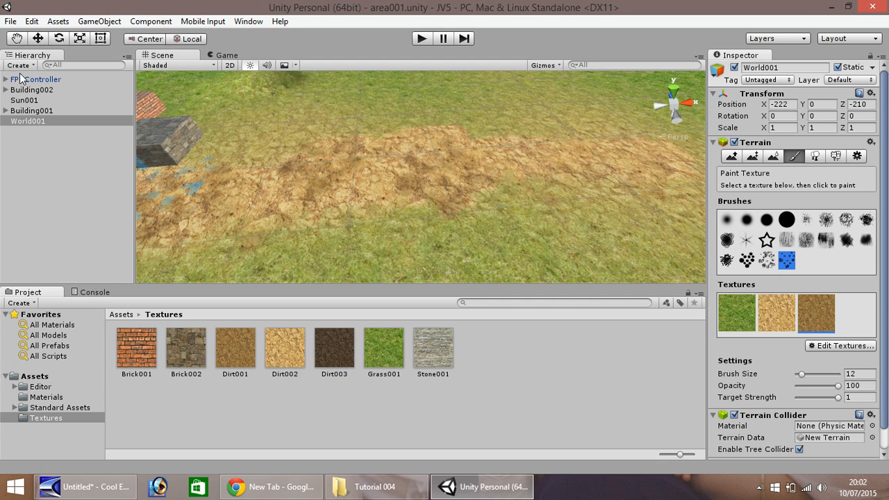
Step: Add Dirt003 to the terrain's paint textures, assigning it as both the splat and the normal texture
click(16, 38)
drag(201, 134, 368, 140)
right_drag(368, 141, 826, 499)
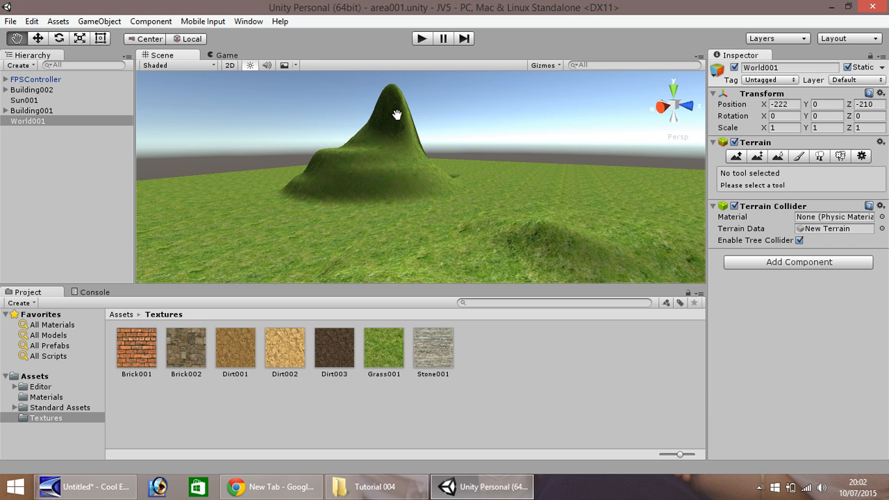
mouse_move(396, 143)
right_down()
mouse_move(377, 151)
mouse_move(338, 216)
mouse_move(395, 139)
right_up()
drag(425, 136, 257, 345)
right_drag(371, 193, 309, 249)
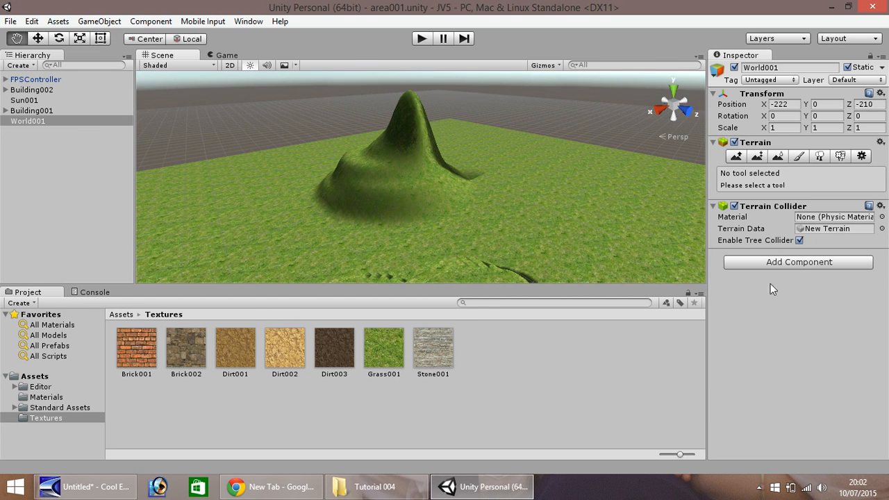
click(798, 155)
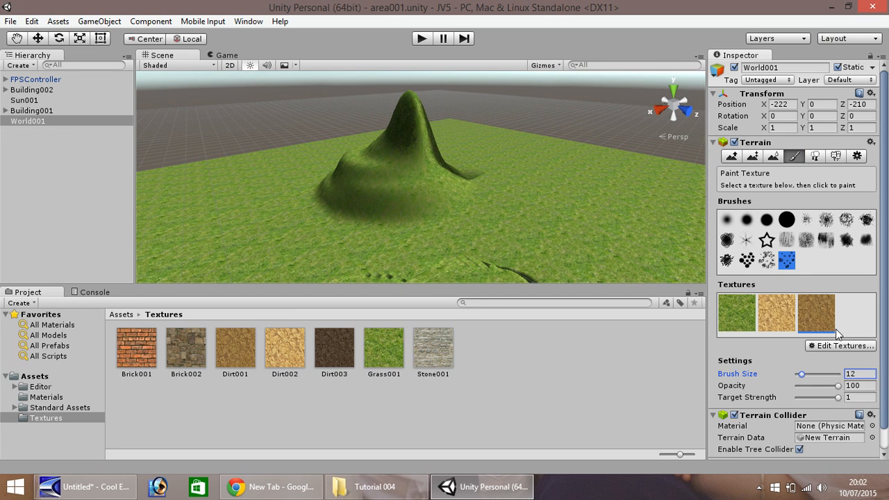
click(834, 347)
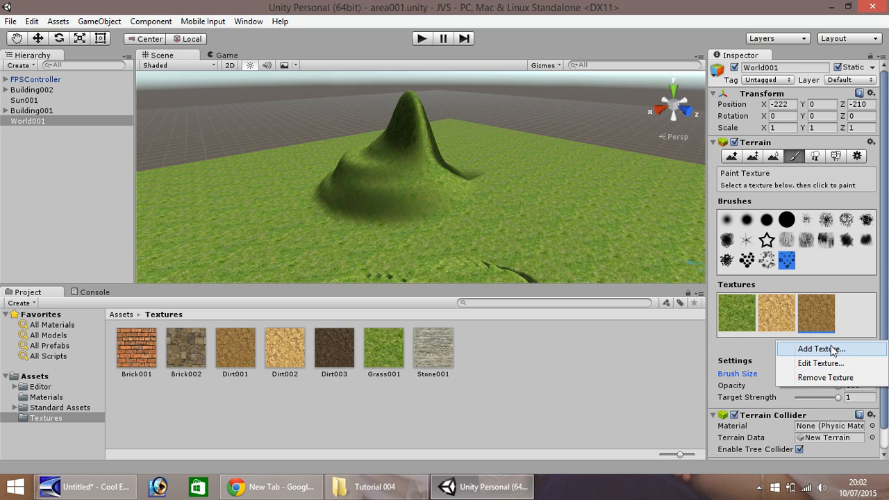
click(844, 351)
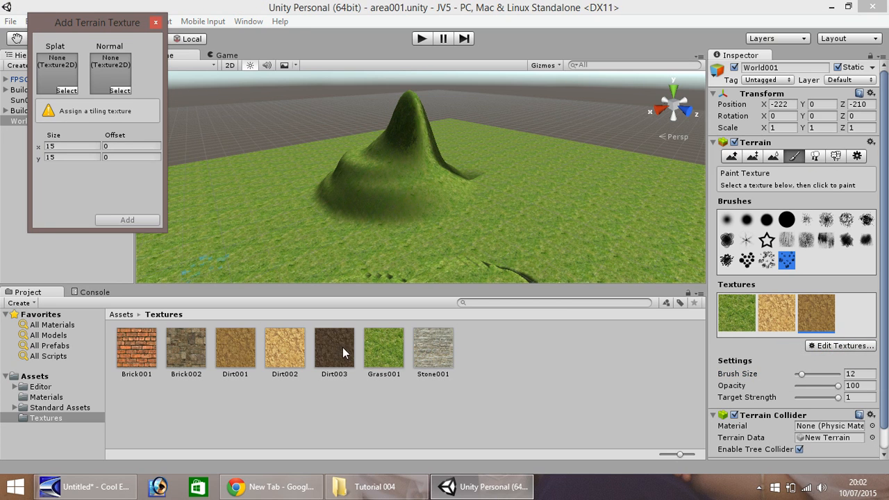
drag(343, 348, 63, 78)
drag(334, 347, 115, 76)
click(128, 220)
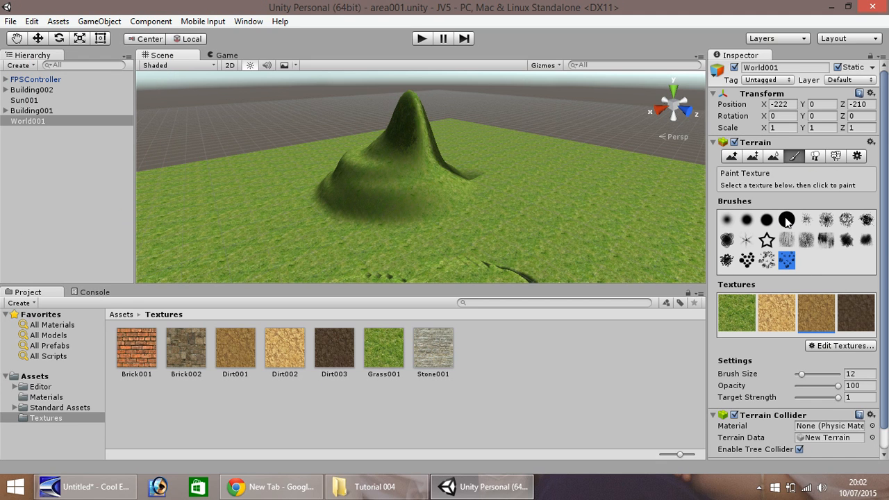
Step: Choose the large solid round brush for texture painting and set the brush size to 25
click(787, 220)
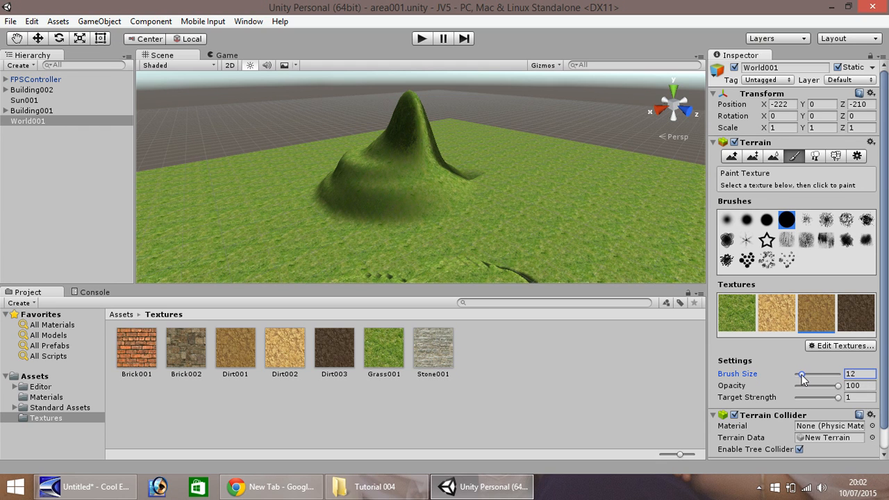
drag(802, 376, 816, 382)
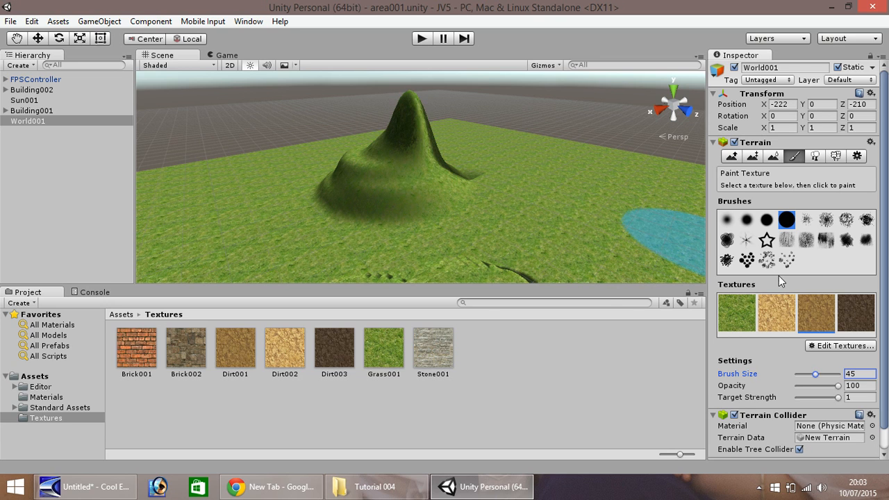
drag(817, 372, 808, 377)
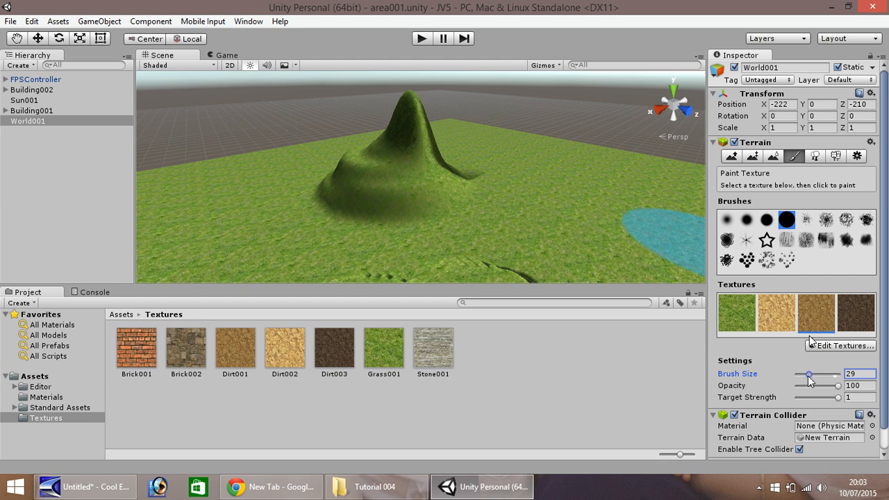
click(861, 374)
text(25)
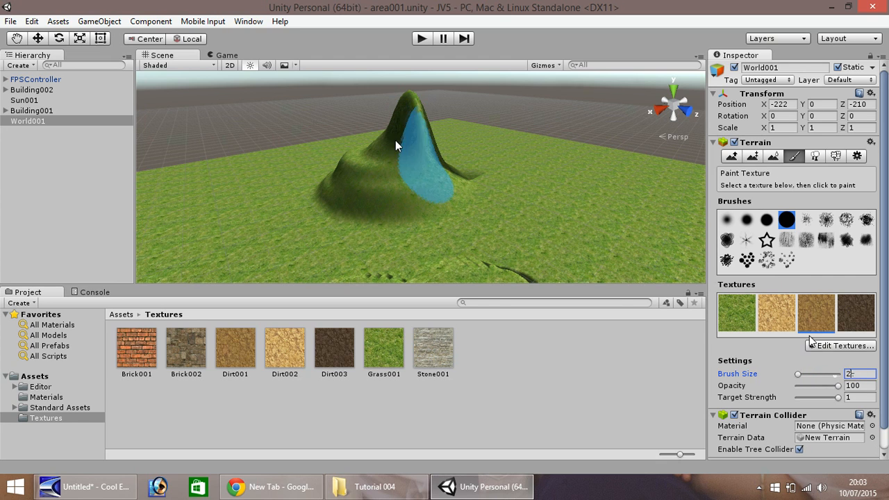
Step: Cover the mountain's peak and front slopes with the Dirt003 texture
click(403, 136)
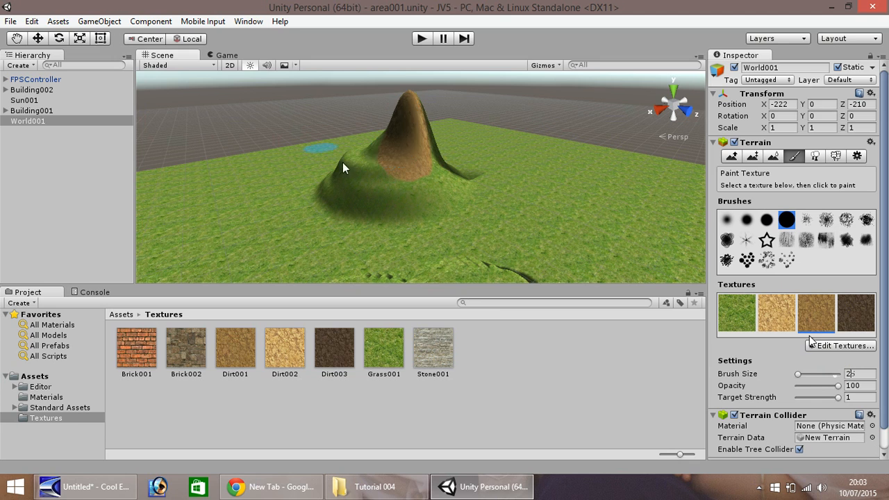
click(859, 315)
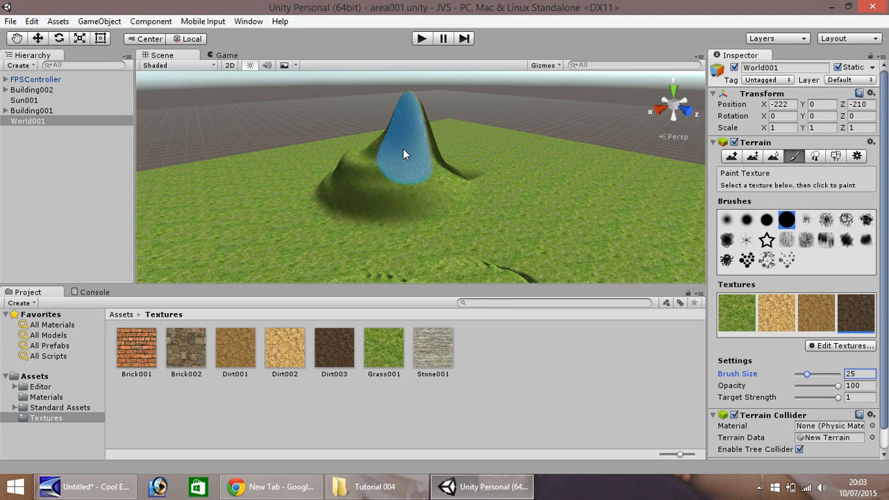
drag(403, 148, 431, 148)
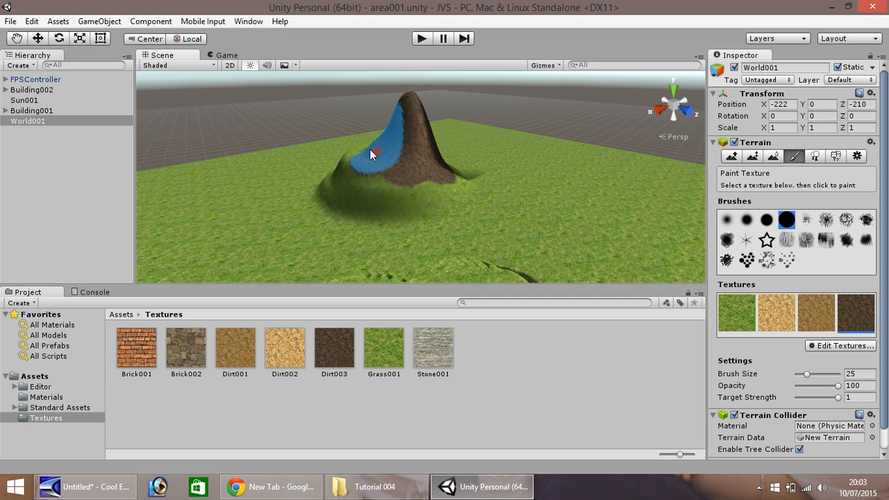
mouse_move(362, 166)
mouse_down()
mouse_move(424, 174)
mouse_move(446, 187)
mouse_up()
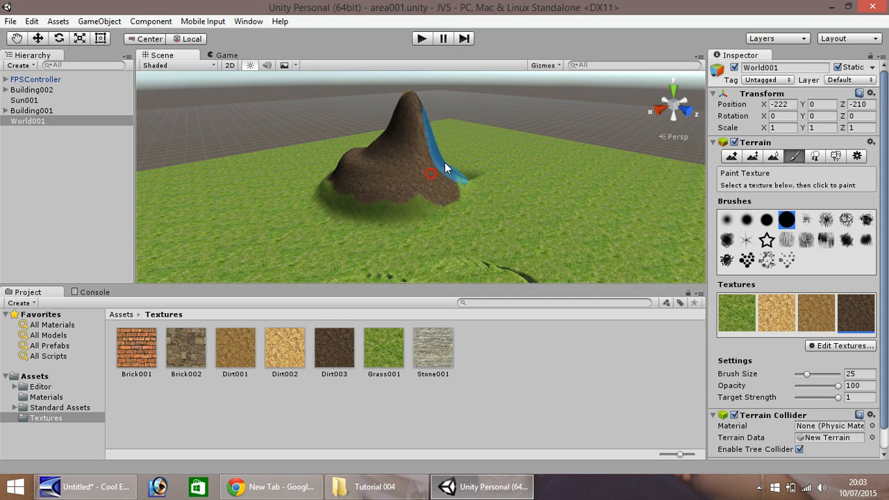
Step: Paint the grassy back side of the mountain with Dirt003 at brush size 25 and opacity 100
click(17, 39)
alt+drag(317, 154, 208, 179)
right_drag(208, 179, 143, 208)
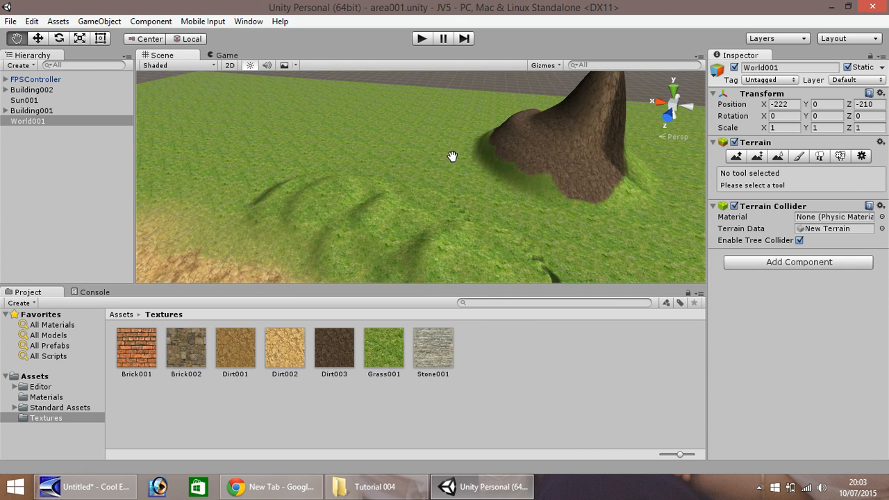
drag(474, 154, 625, 146)
drag(728, 175, 75, 207)
right_drag(446, 176, 173, 199)
drag(482, 185, 866, 122)
drag(159, 90, 510, 116)
scroll(466, 137, down, 2)
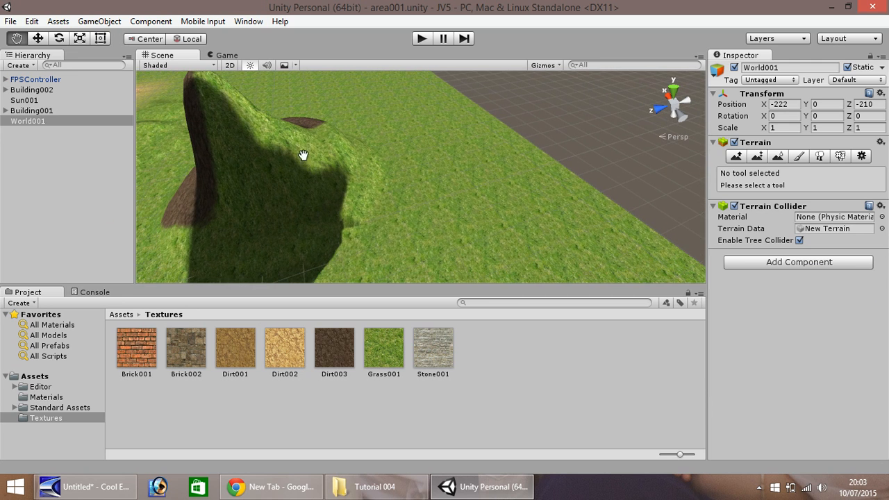
click(37, 38)
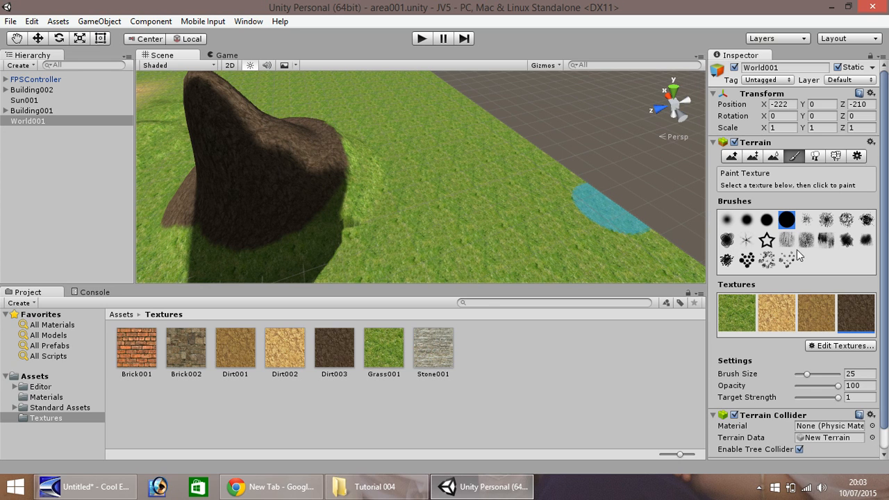
Step: Choose the soft round brush and try to blend Dirt003 into the grass at the mountain's base with opacity 22
drag(839, 387, 807, 398)
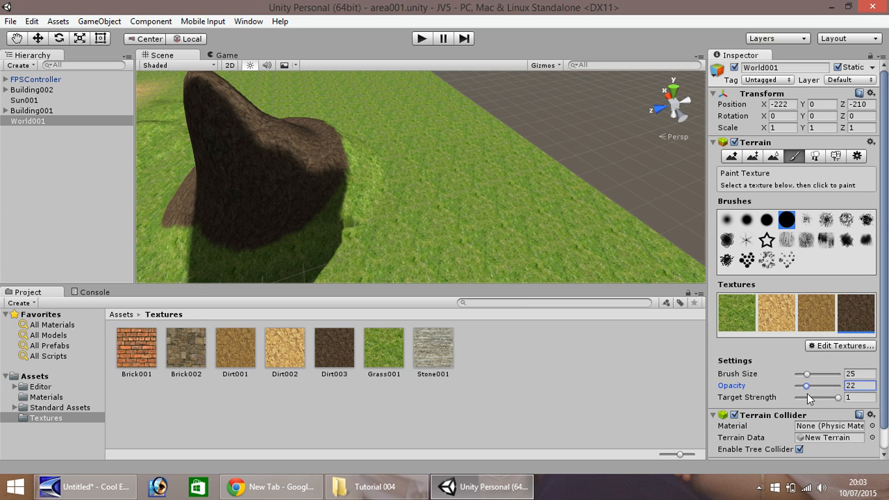
click(747, 221)
mouse_move(362, 186)
mouse_down()
mouse_move(318, 218)
mouse_move(334, 228)
mouse_move(375, 182)
mouse_up()
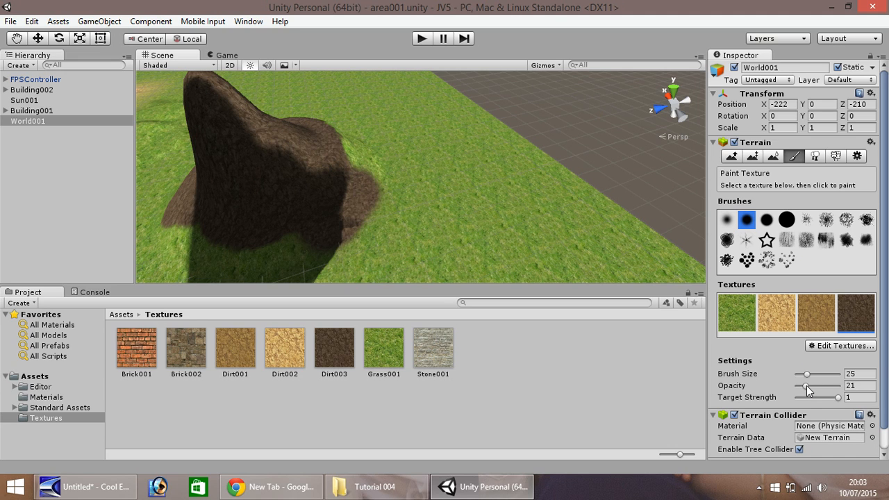
key(ctrl+z)
Step: Set the opacity to 10 and paint a soft Dirt003 edge along the base of the mountain's shaded side
drag(807, 388, 802, 390)
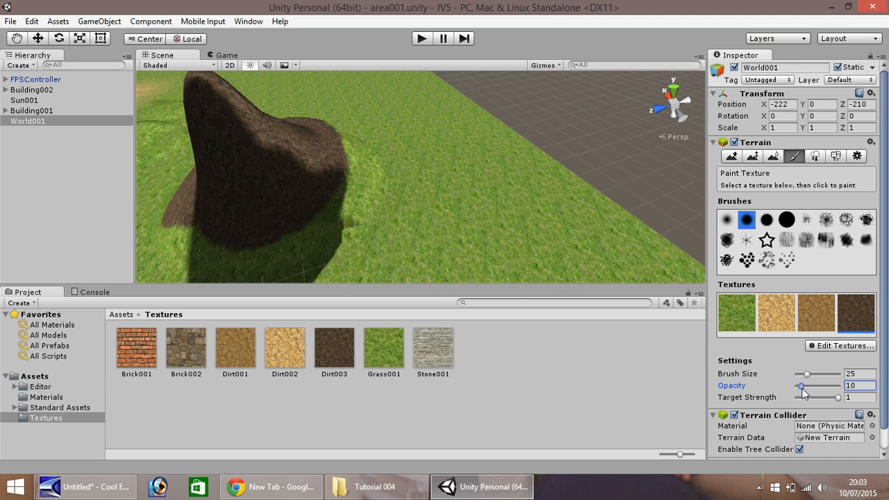
mouse_move(311, 234)
mouse_down()
mouse_move(149, 236)
mouse_move(259, 252)
mouse_move(337, 222)
mouse_move(342, 209)
mouse_up()
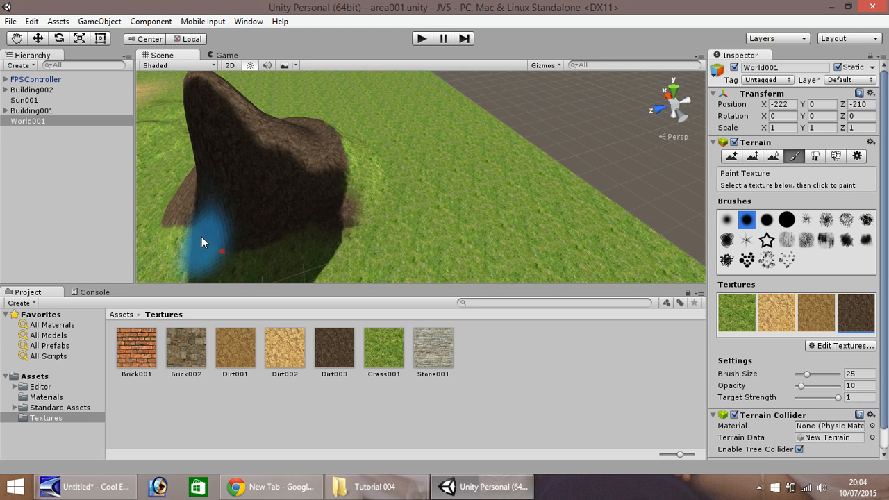
mouse_move(216, 244)
mouse_down()
mouse_move(256, 264)
mouse_move(312, 252)
mouse_move(198, 242)
mouse_move(210, 251)
mouse_up()
Step: Blend soft Dirt001 patches around the mountain's base, from the shaded back side to the front foot
click(818, 306)
mouse_move(281, 259)
mouse_down()
mouse_move(351, 187)
mouse_move(358, 156)
mouse_move(366, 179)
mouse_up()
click(18, 38)
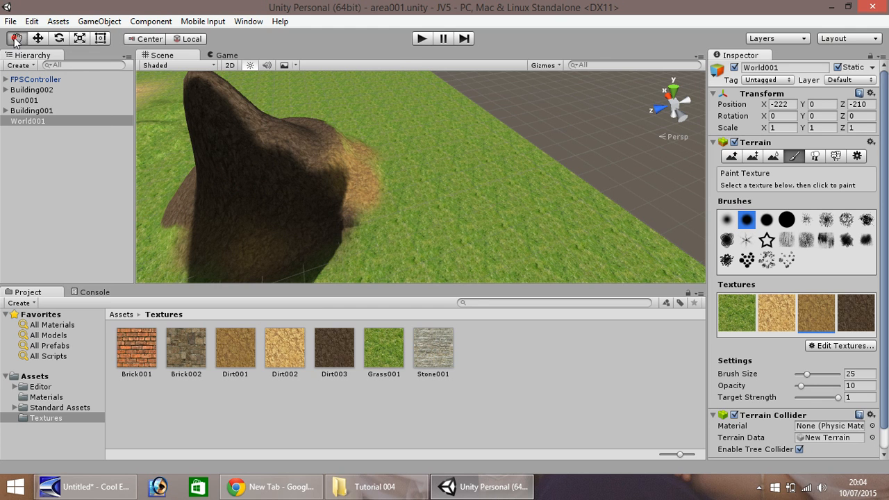
mouse_move(273, 183)
alt+mouse_down()
mouse_move(408, 174)
mouse_move(318, 193)
mouse_move(477, 164)
mouse_move(417, 202)
mouse_move(463, 213)
mouse_move(452, 230)
mouse_move(575, 224)
mouse_move(548, 217)
alt+mouse_up()
click(37, 38)
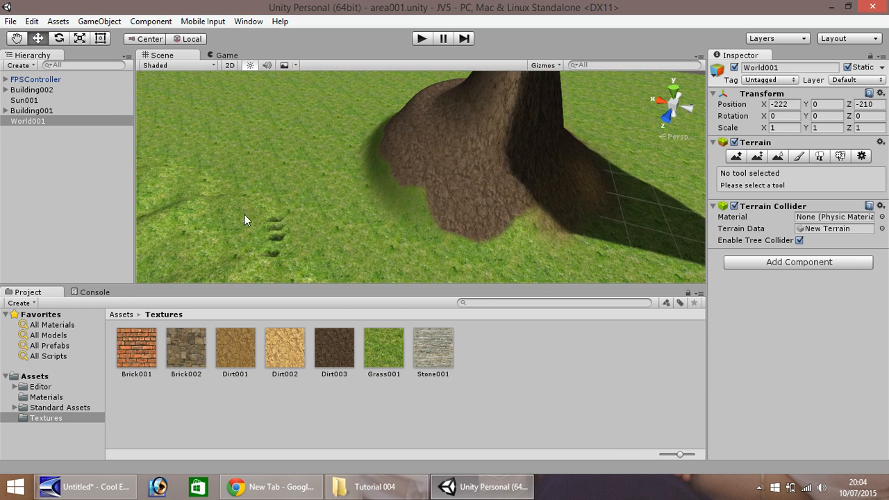
click(798, 157)
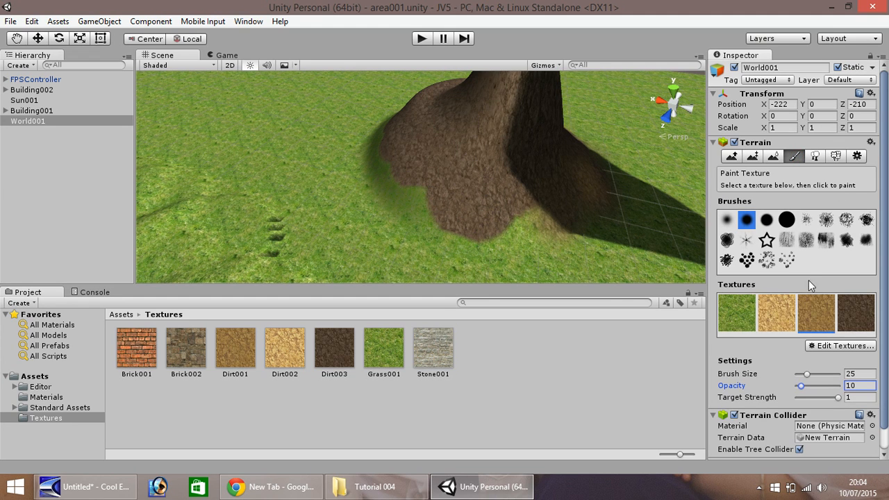
mouse_move(582, 280)
mouse_down()
mouse_move(512, 228)
mouse_move(470, 224)
mouse_move(413, 188)
mouse_move(377, 127)
mouse_up()
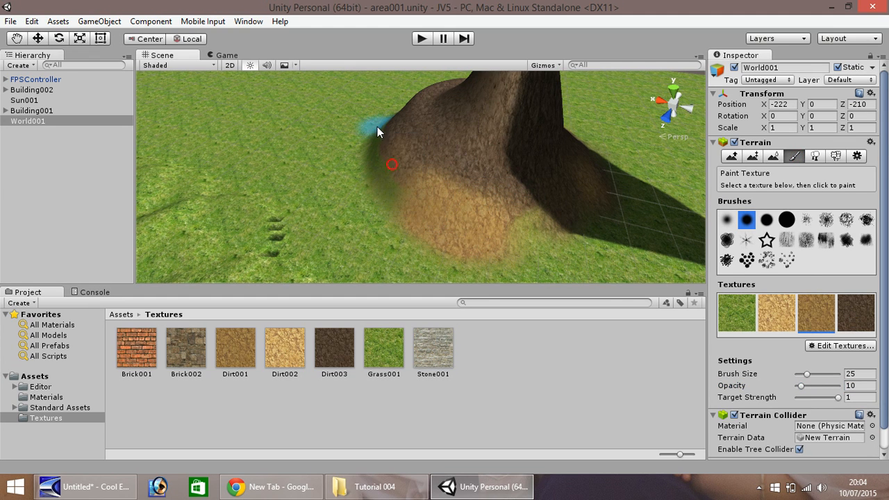
Step: Paint a soft Dirt001 edge around the remaining grassy side of the mountain's base at opacity 10
click(24, 39)
right_drag(357, 122, 519, 183)
drag(469, 141, 734, 271)
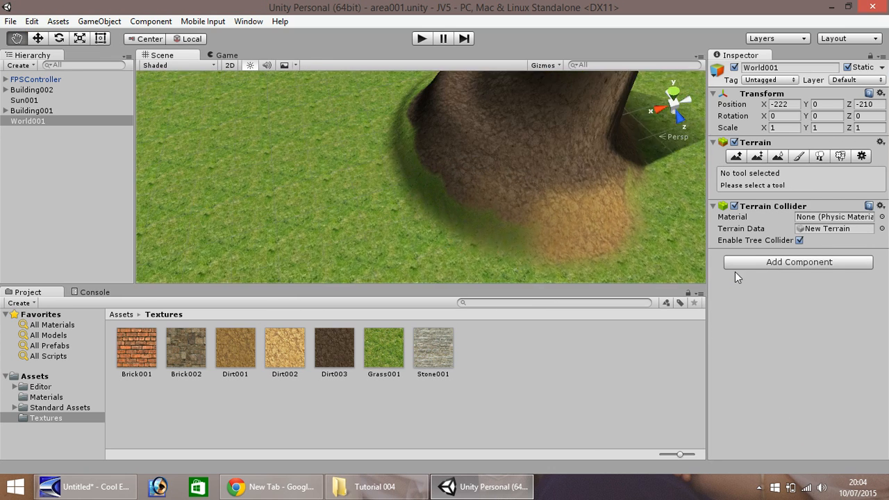
click(39, 38)
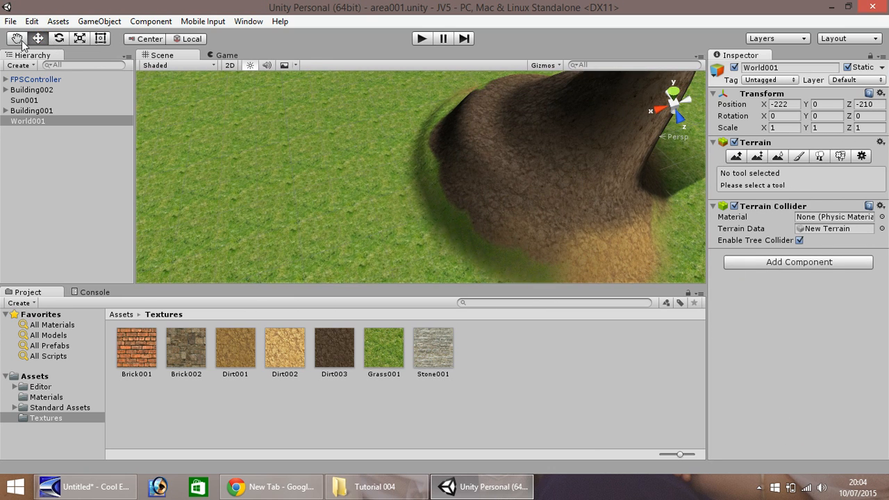
click(798, 156)
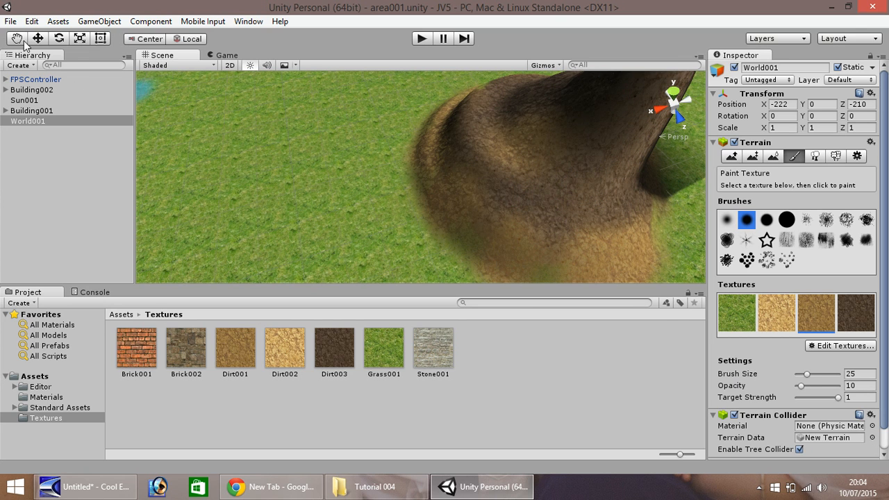
scroll(320, 138, down, 2)
scroll(319, 138, down, 3)
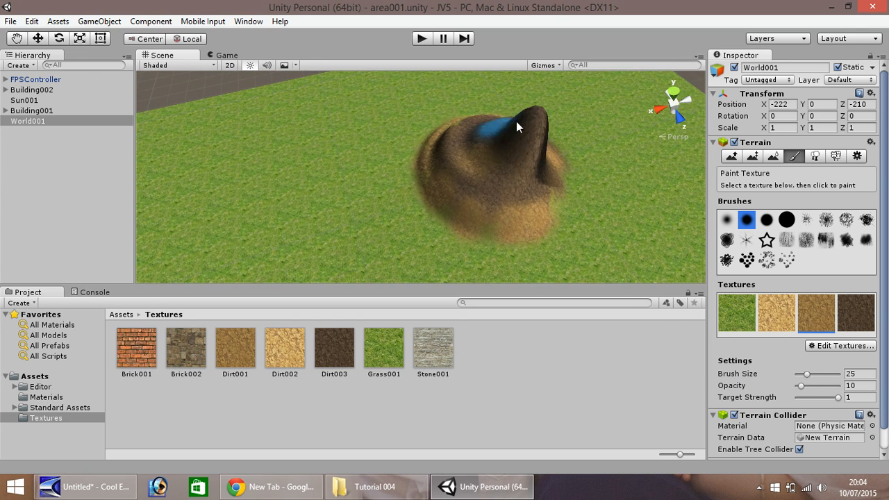
click(16, 38)
mouse_move(262, 161)
alt+mouse_down()
mouse_move(519, 87)
mouse_move(434, 210)
alt+mouse_up()
alt+drag(485, 217, 1, 280)
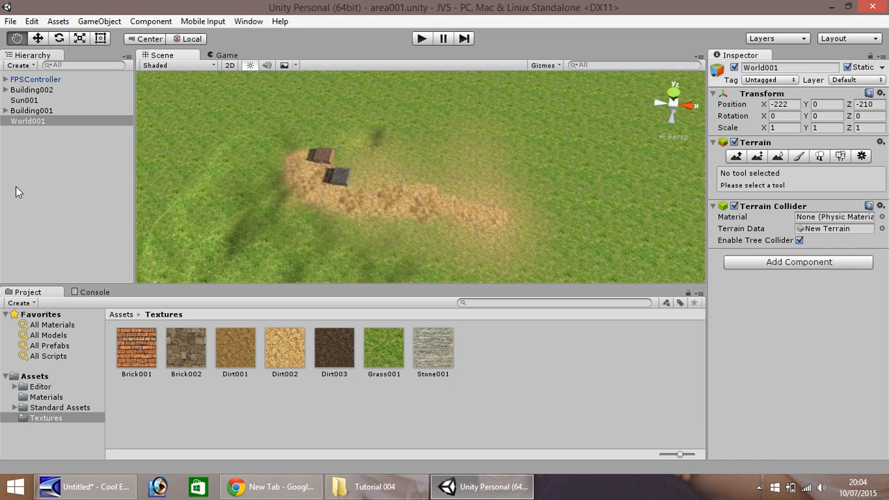
Step: Raise a wide circular plateau on the open grass beyond the dirt path with the hard round brush at size 100 and opacity 100
drag(448, 205, 456, 227)
scroll(300, 123, up, 3)
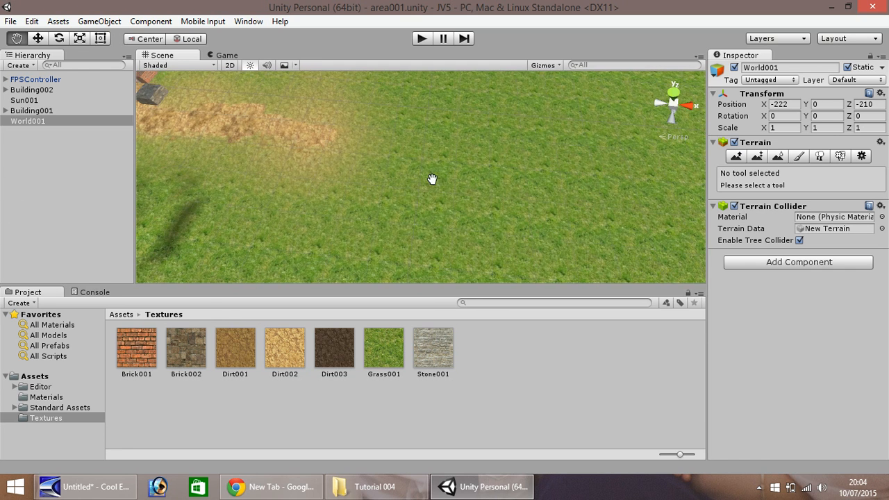
drag(432, 179, 337, 196)
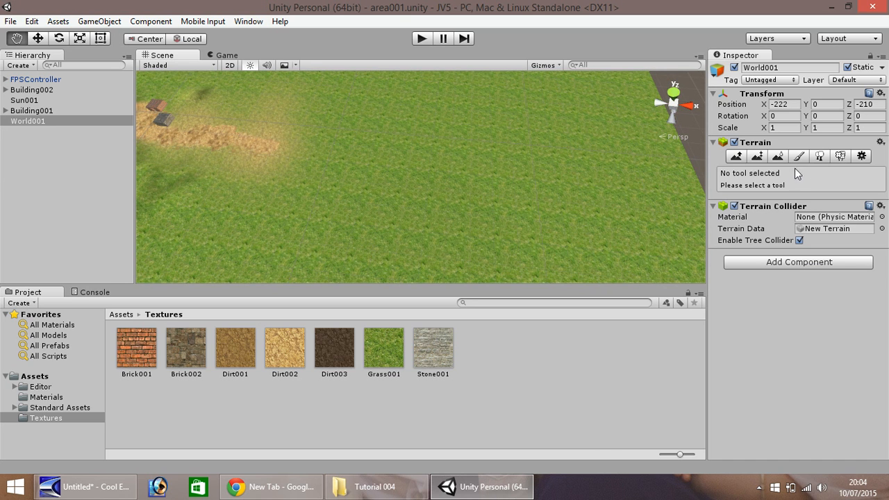
click(736, 156)
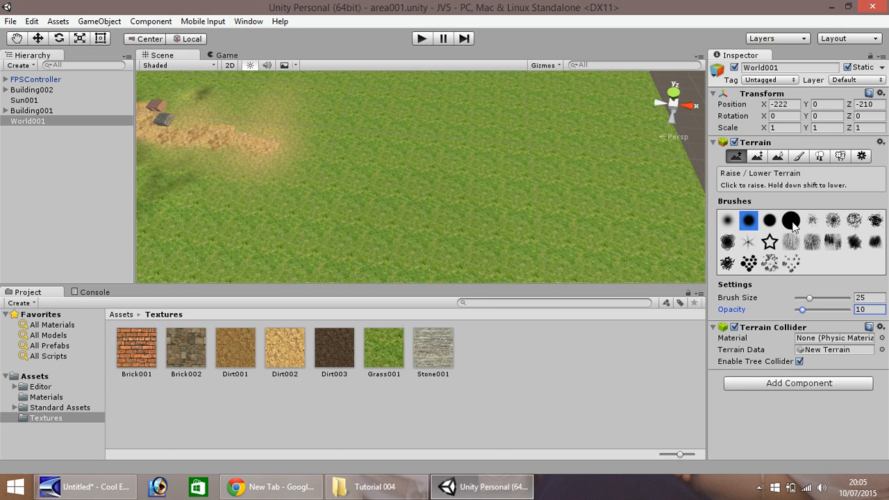
click(791, 221)
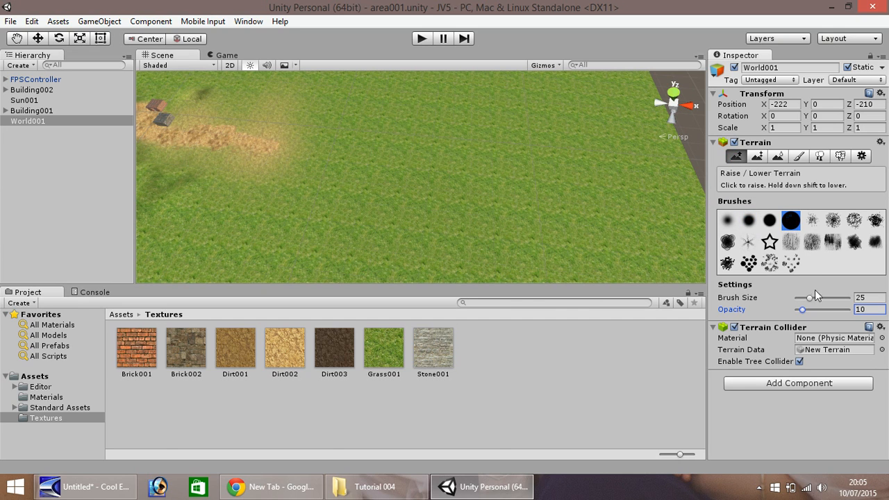
drag(810, 299, 848, 297)
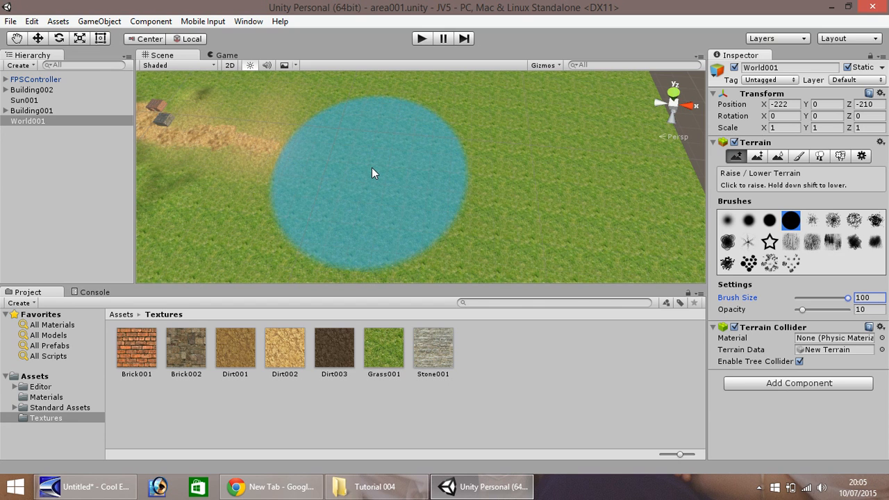
drag(876, 298, 857, 299)
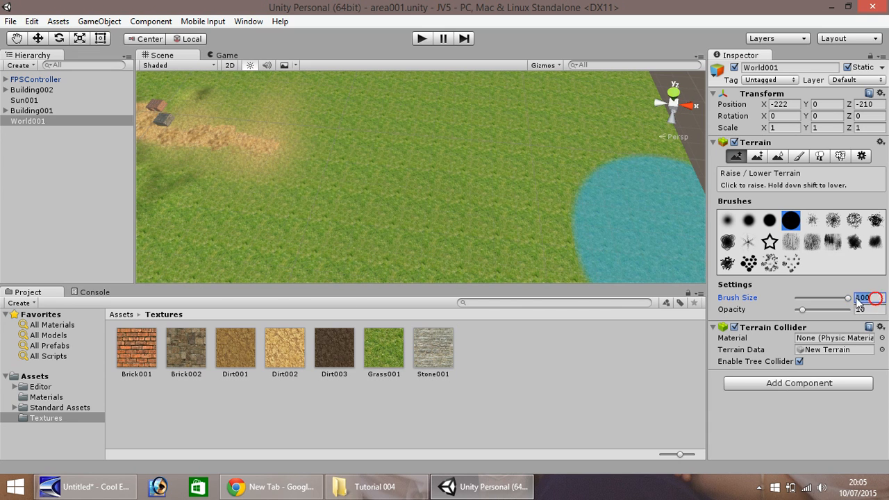
text(15)
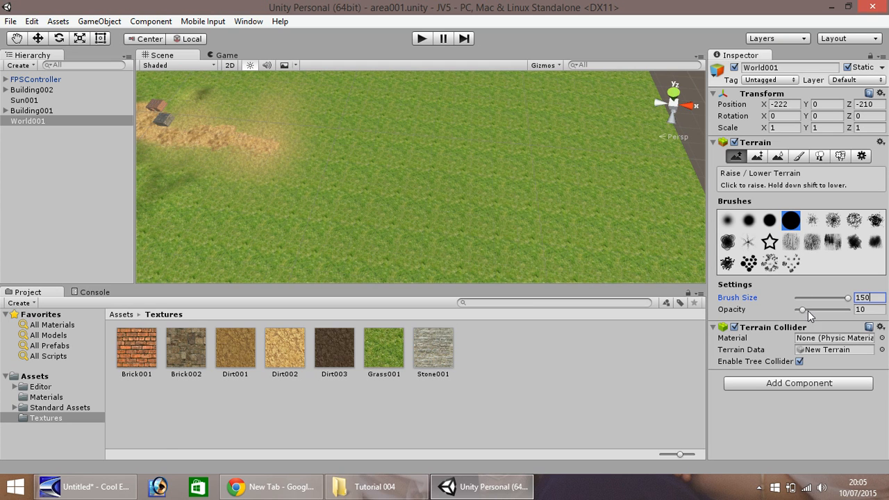
drag(806, 310, 854, 311)
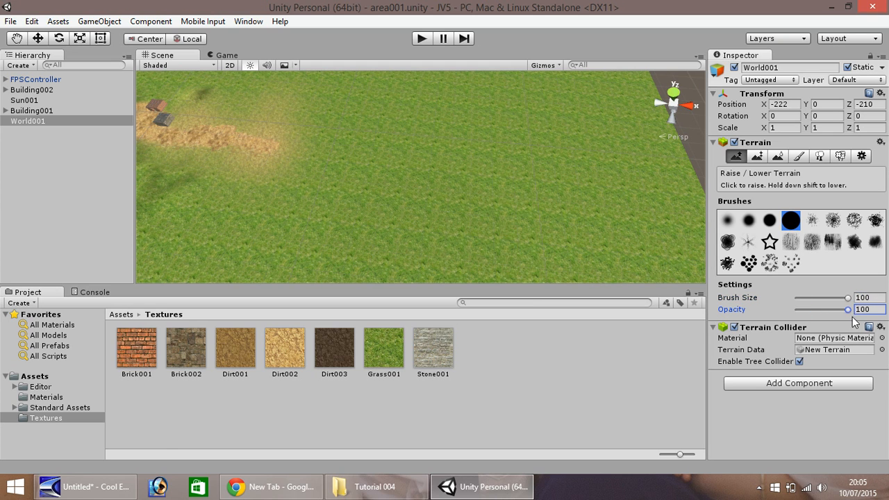
click(370, 177)
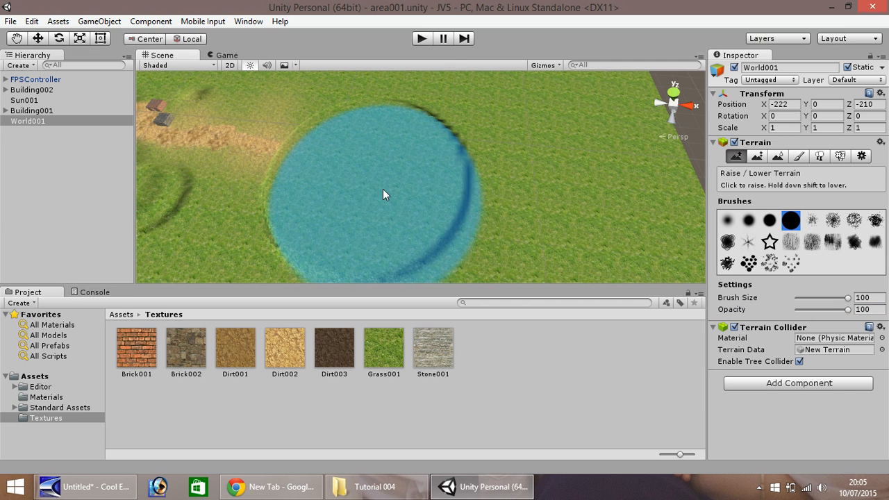
Step: Raise the plateau further with a brush size of 90, and smooth its rim all around with Smooth Height
click(874, 299)
text(15)
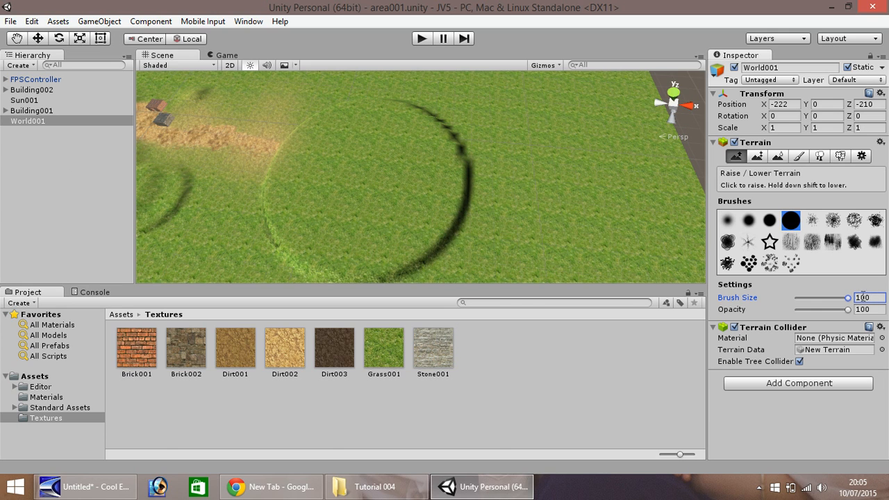
drag(848, 302, 843, 307)
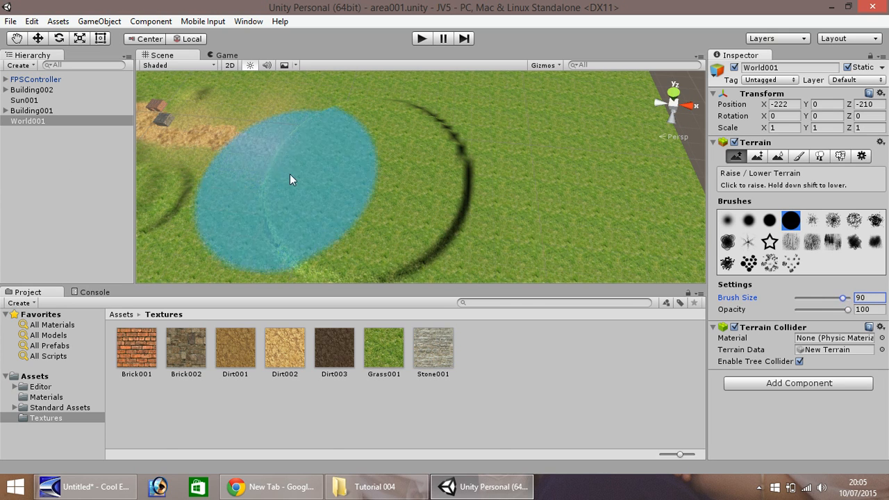
click(371, 183)
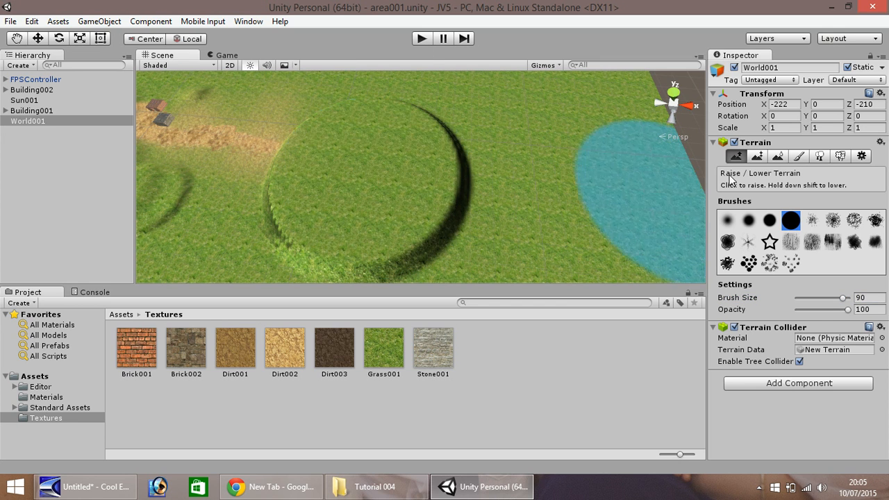
click(757, 156)
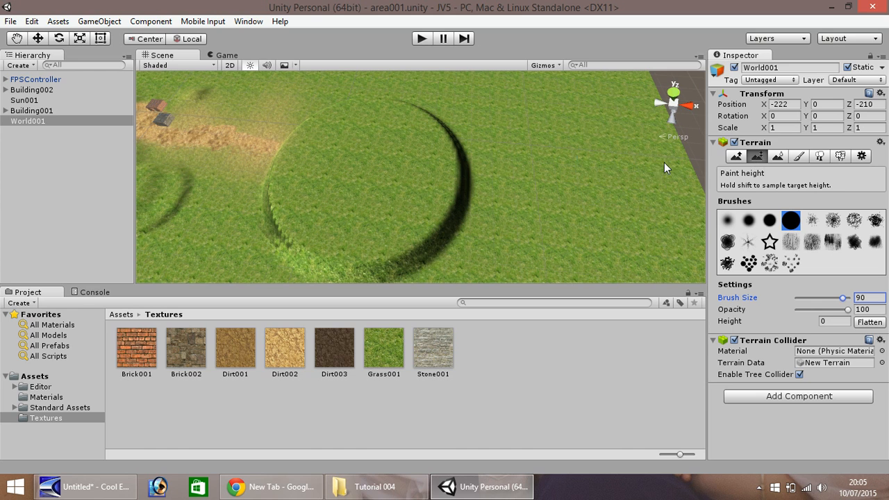
click(777, 157)
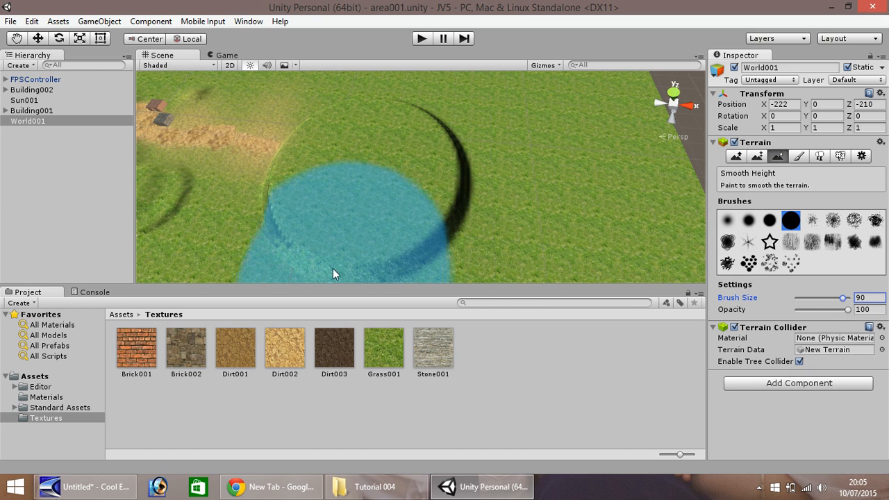
mouse_move(317, 270)
mouse_down()
mouse_move(264, 236)
mouse_move(383, 121)
mouse_move(462, 166)
mouse_move(340, 281)
mouse_move(115, 154)
mouse_move(188, 146)
mouse_up()
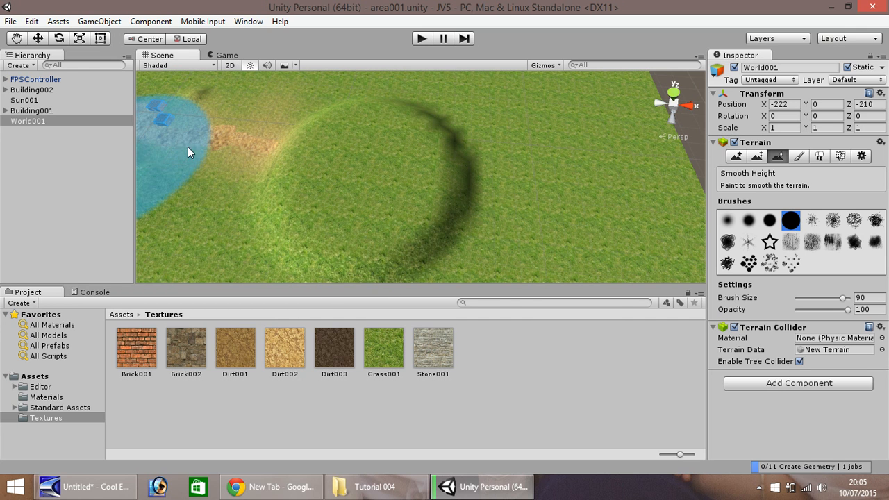
Step: Lower a deep round hole into the plateau's centre at brush size 48, and smooth its walls into a basin
click(735, 157)
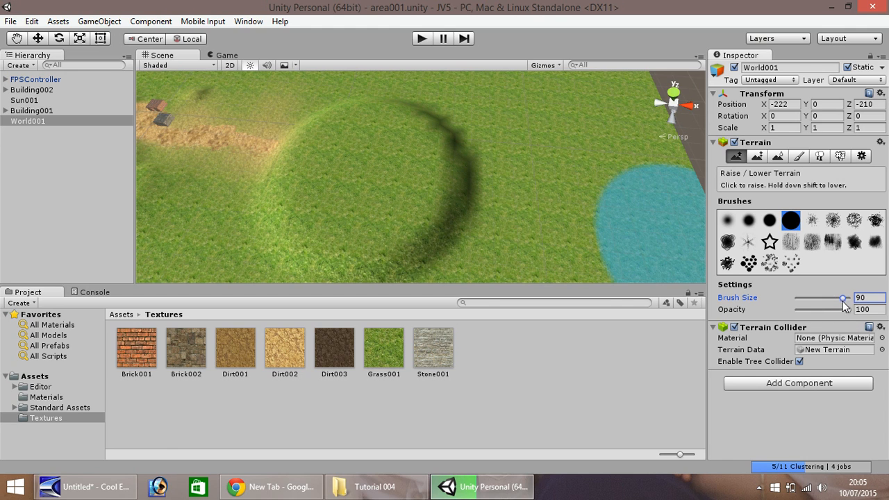
drag(844, 298, 825, 306)
shift+click(376, 187)
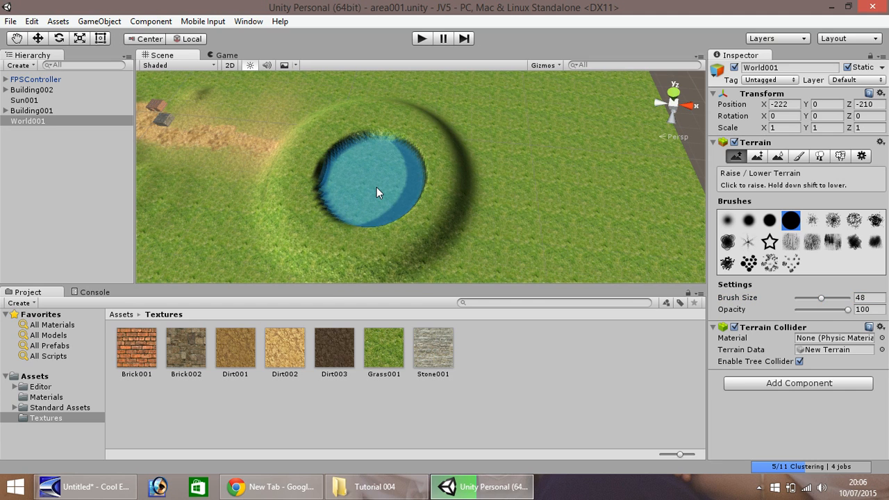
shift+click(376, 187)
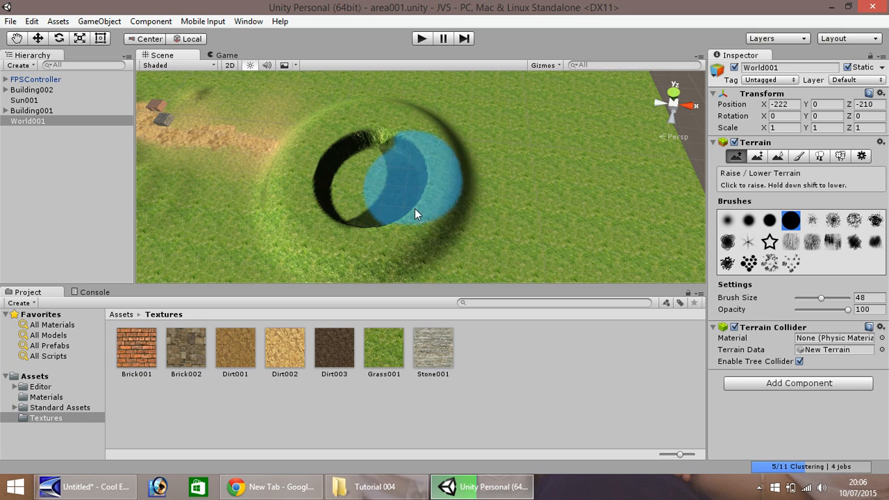
click(777, 156)
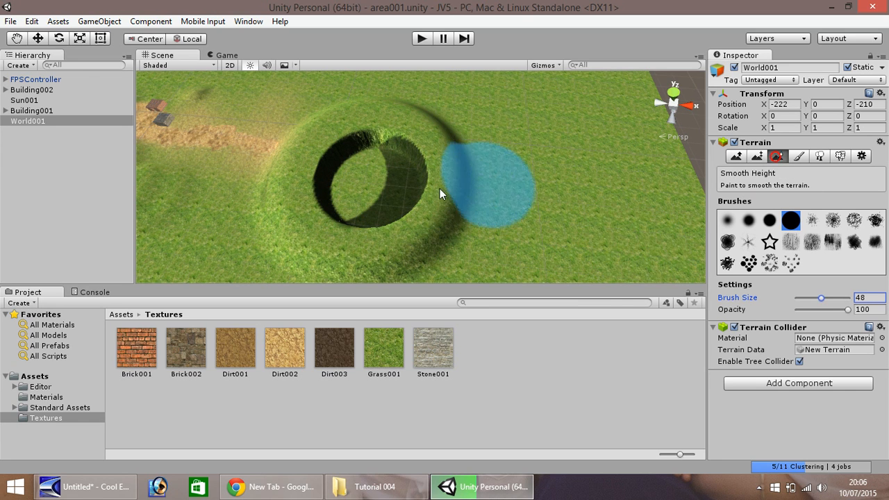
mouse_move(406, 198)
mouse_down()
mouse_move(408, 157)
mouse_move(336, 196)
mouse_move(400, 240)
mouse_move(439, 183)
mouse_move(364, 212)
mouse_move(415, 188)
mouse_move(444, 216)
mouse_move(360, 184)
mouse_move(406, 182)
mouse_move(356, 212)
mouse_move(366, 169)
mouse_move(288, 270)
mouse_up()
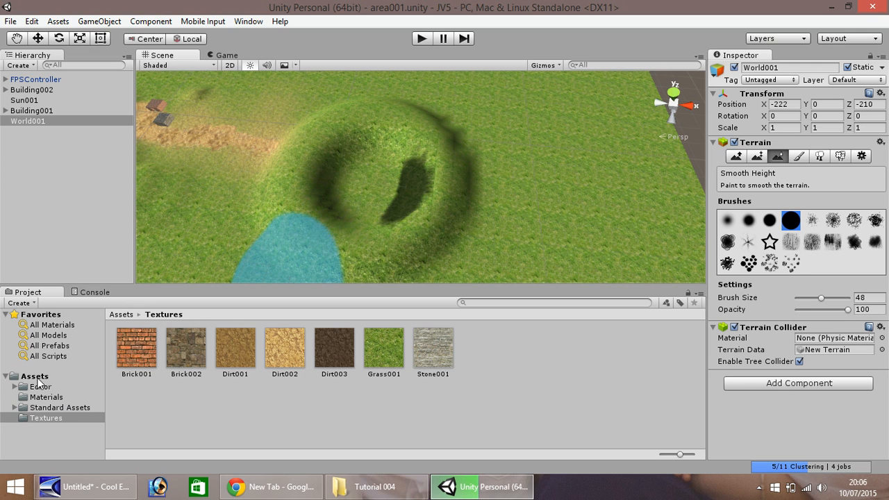
Step: Import the complete Environment package into the project's Assets
right_click(39, 382)
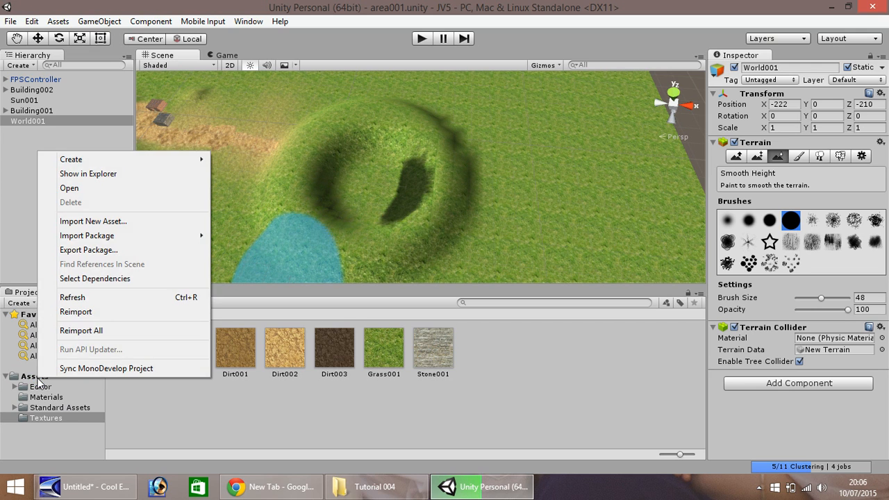
click(27, 378)
right_click(29, 382)
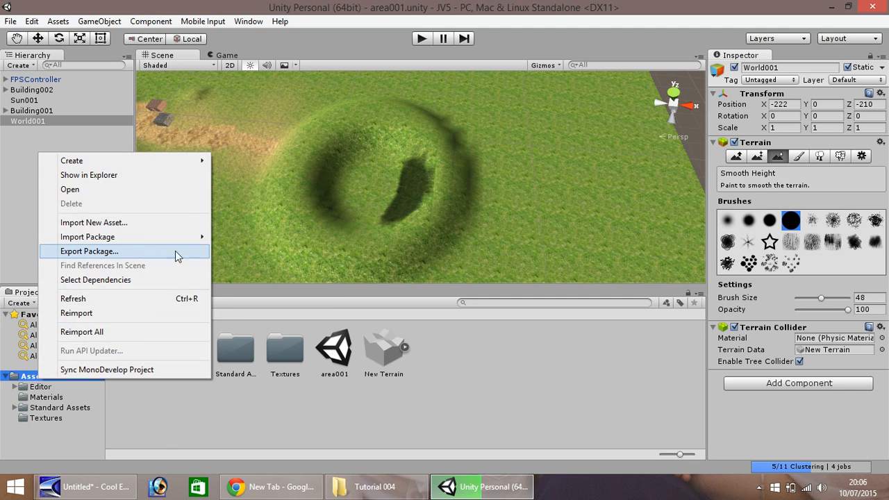
mouse_move(138, 244)
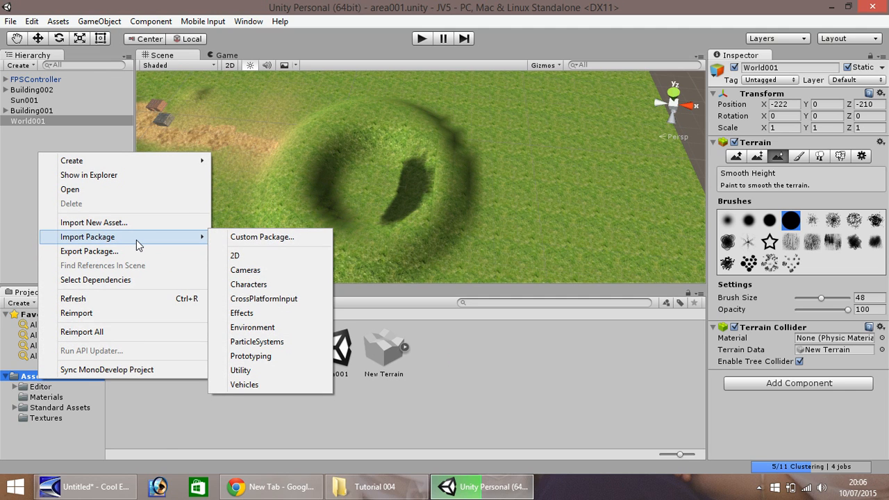
click(268, 329)
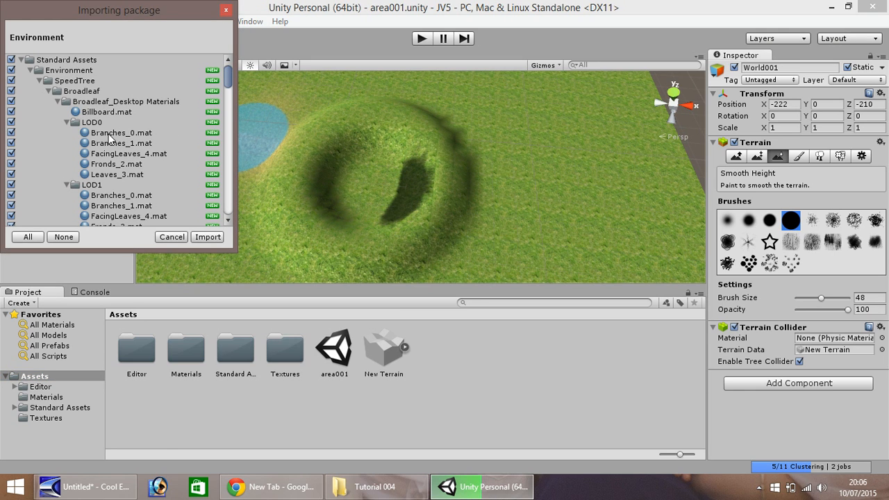
click(208, 237)
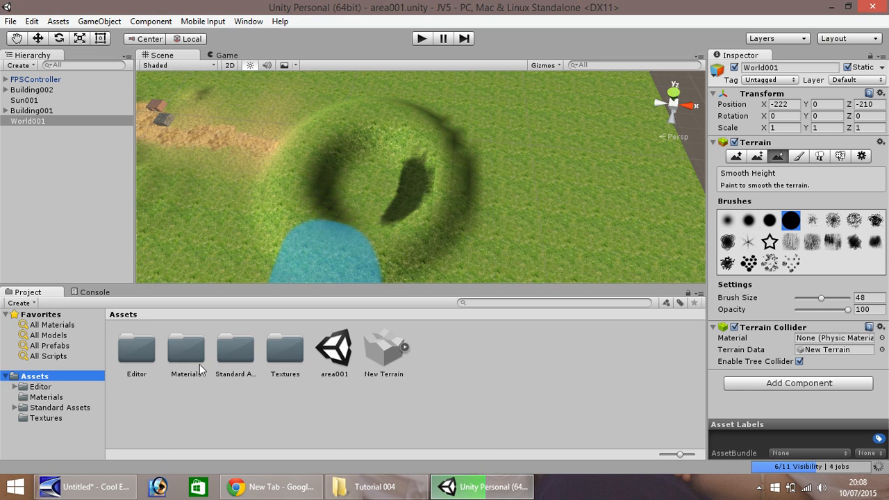
Step: Find the Prefabs folder in Standard Assets > Environment > Water > Water and select the WaterProDaytime prefab
click(55, 408)
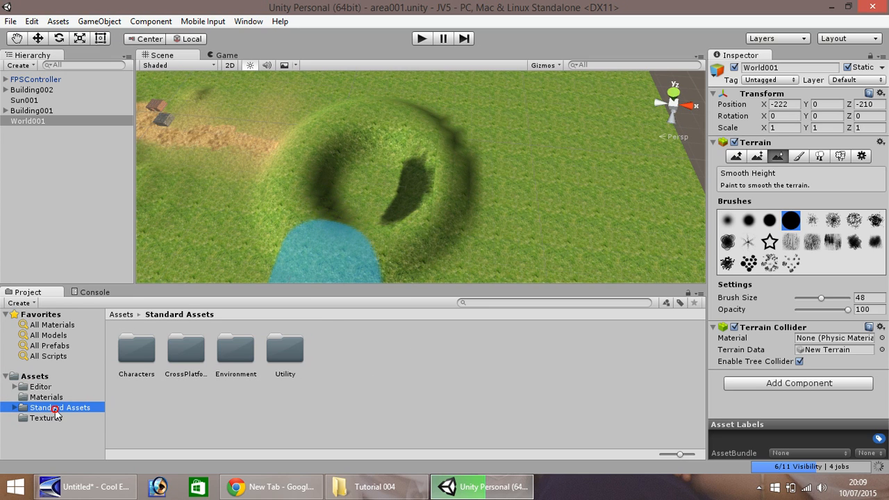
click(15, 408)
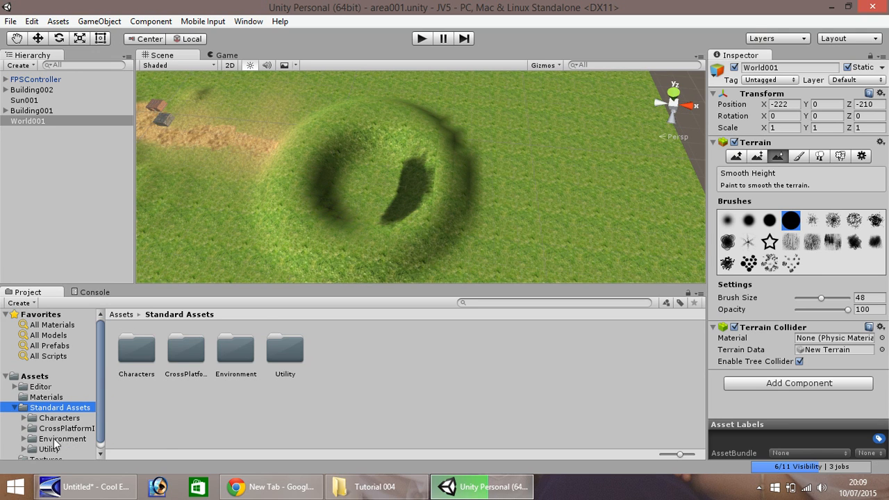
click(54, 439)
click(23, 439)
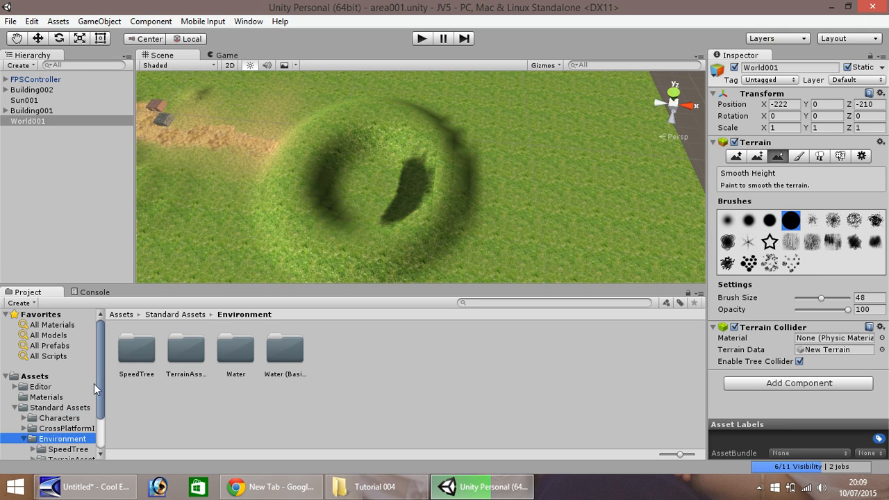
drag(102, 372, 102, 411)
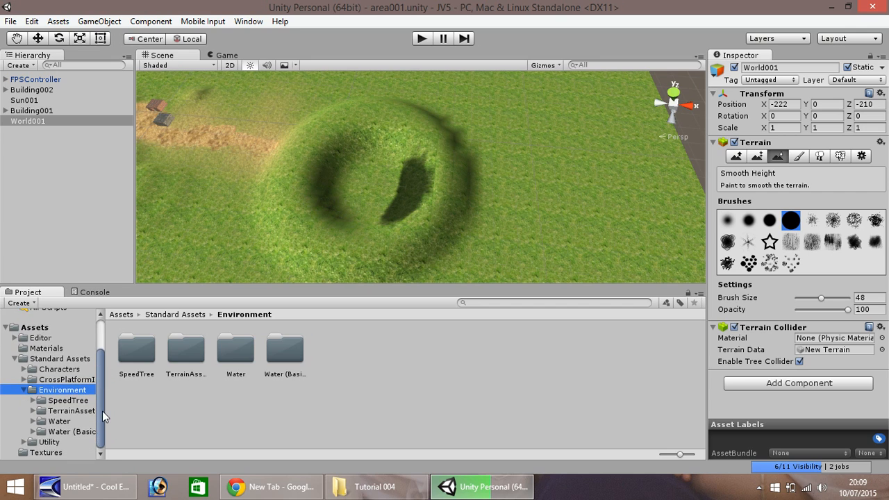
click(59, 420)
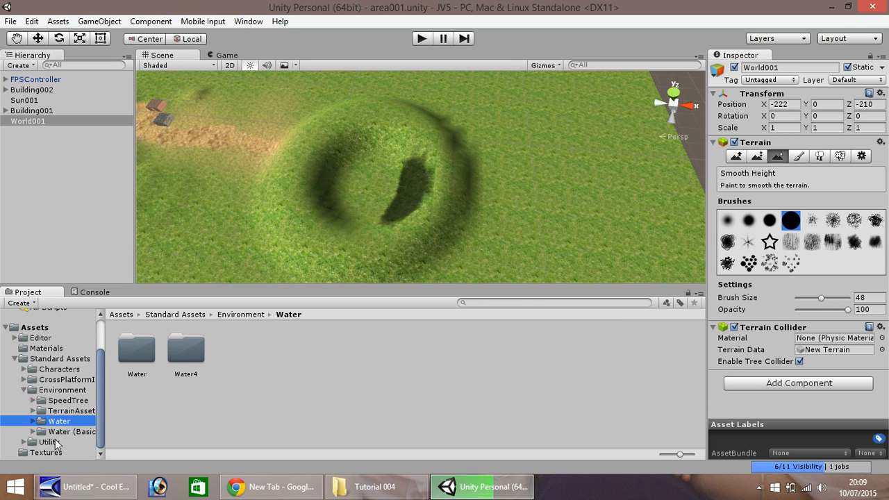
click(60, 432)
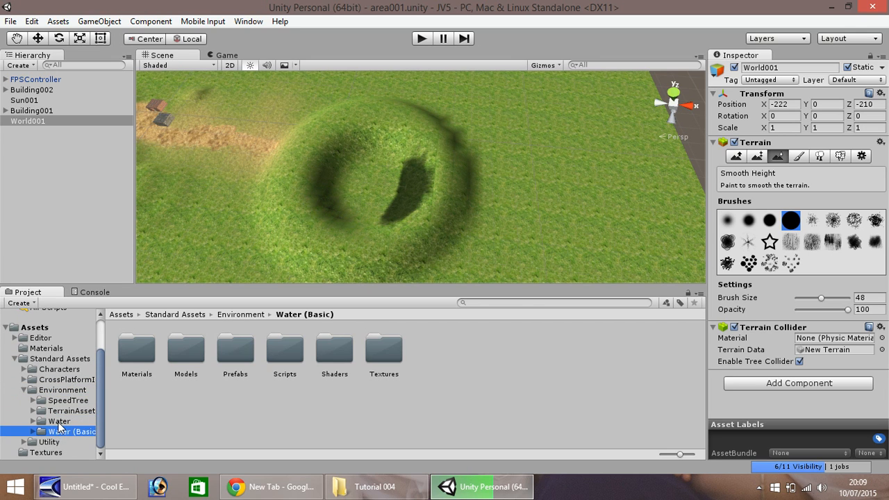
click(60, 422)
click(33, 421)
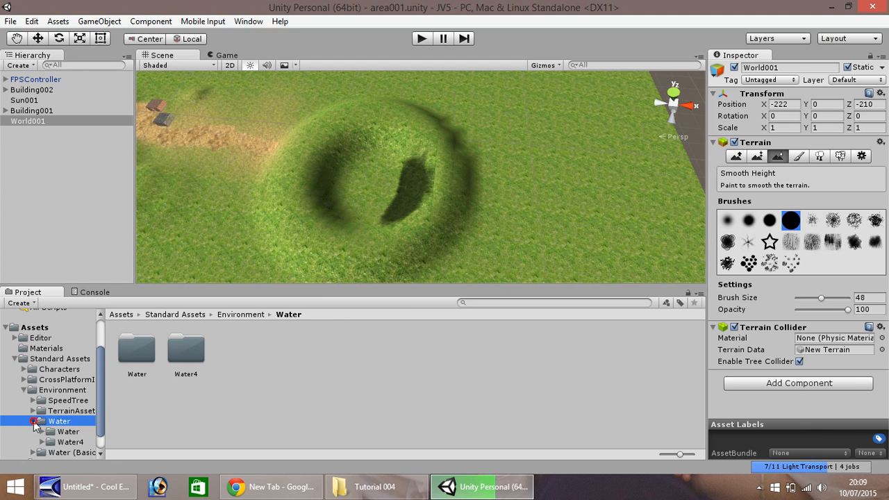
click(69, 431)
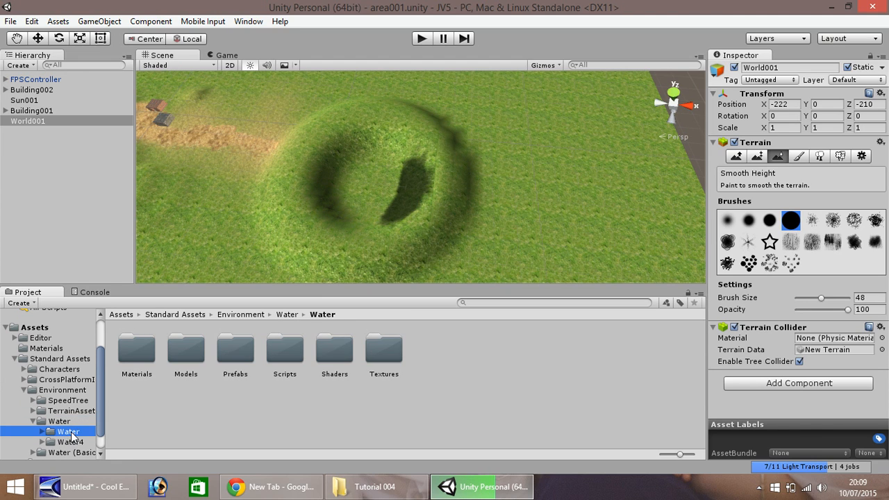
double_click(236, 350)
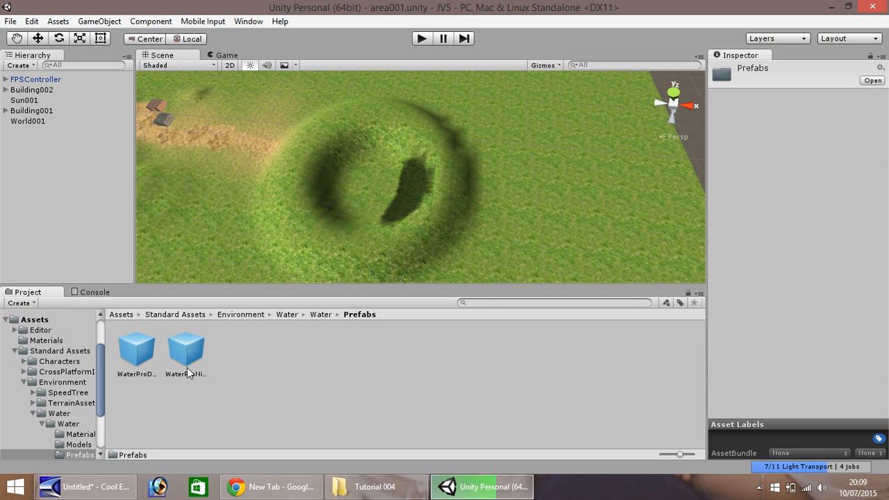
click(136, 353)
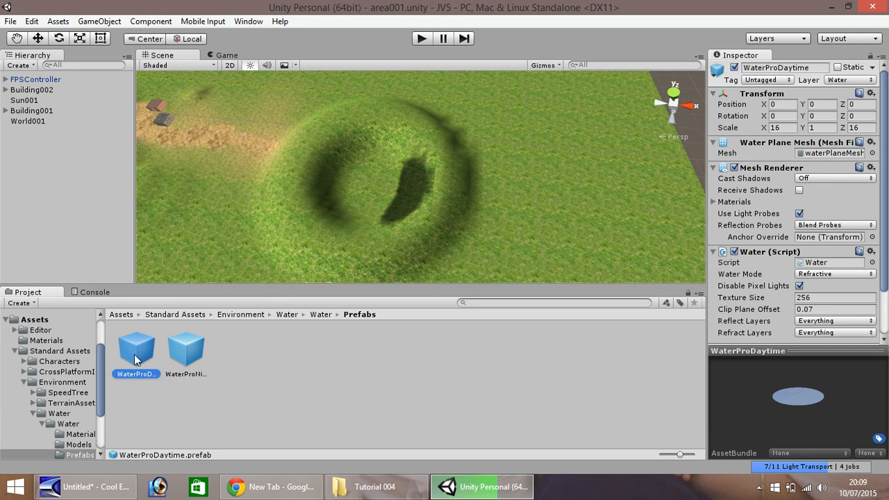
Step: Place the WaterProDaytime prefab in the basin, raise it to Y 4.9 and centre it at X 124.8
drag(132, 354, 342, 245)
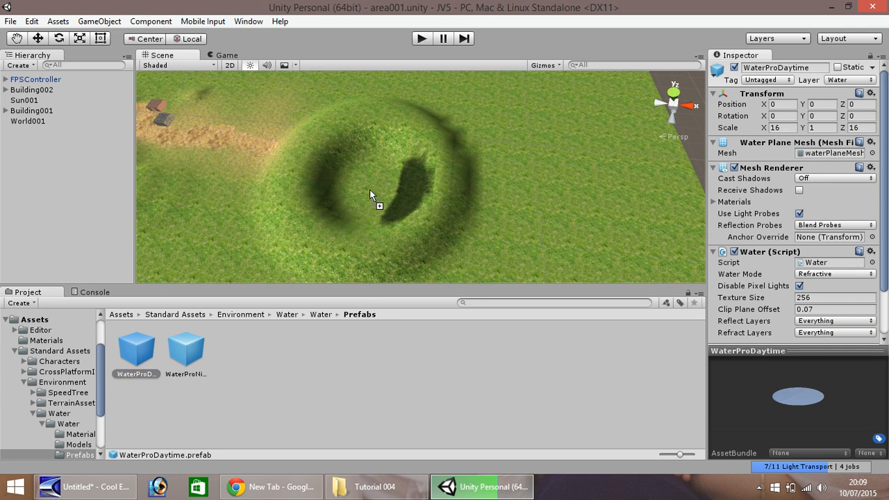
drag(369, 191, 369, 190)
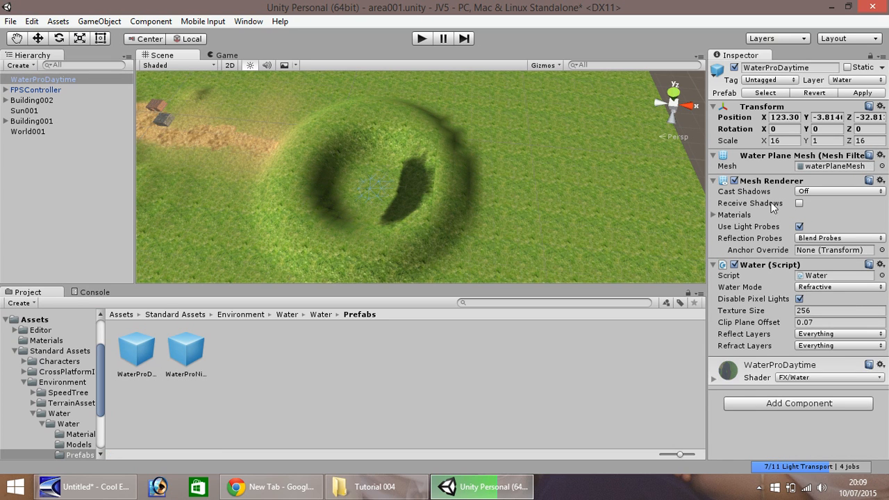
click(38, 38)
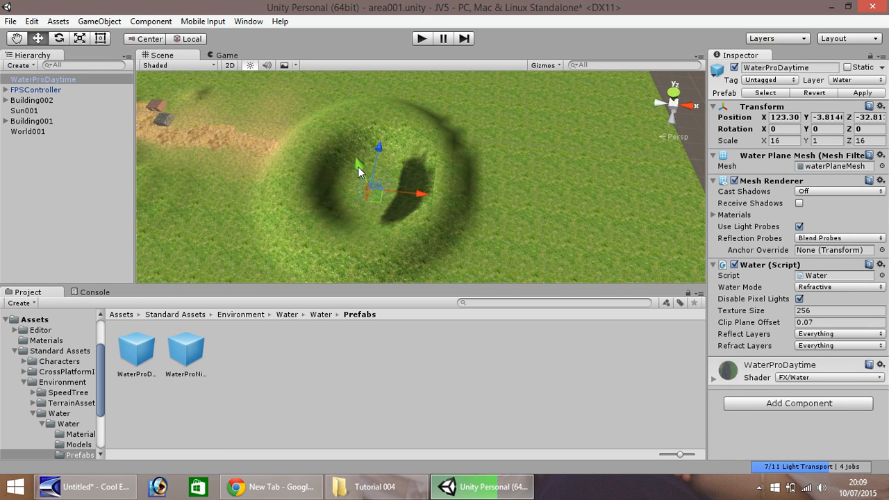
drag(358, 166, 357, 162)
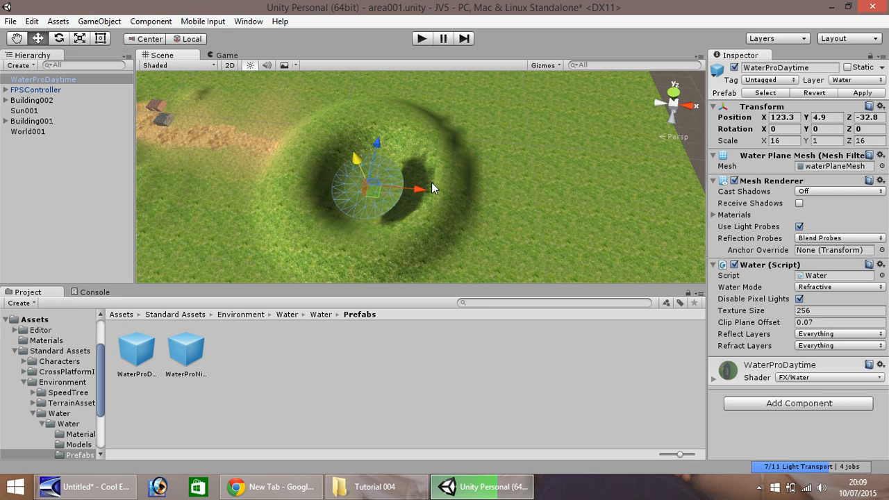
drag(416, 190, 530, 188)
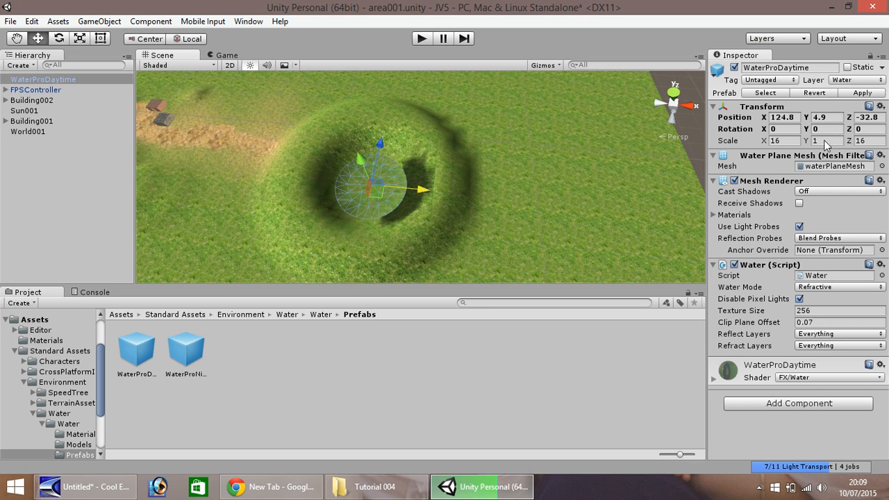
Step: Scale the water plane to 30 on X and Z, and raise it to Y 7.9 inside the basin
click(786, 139)
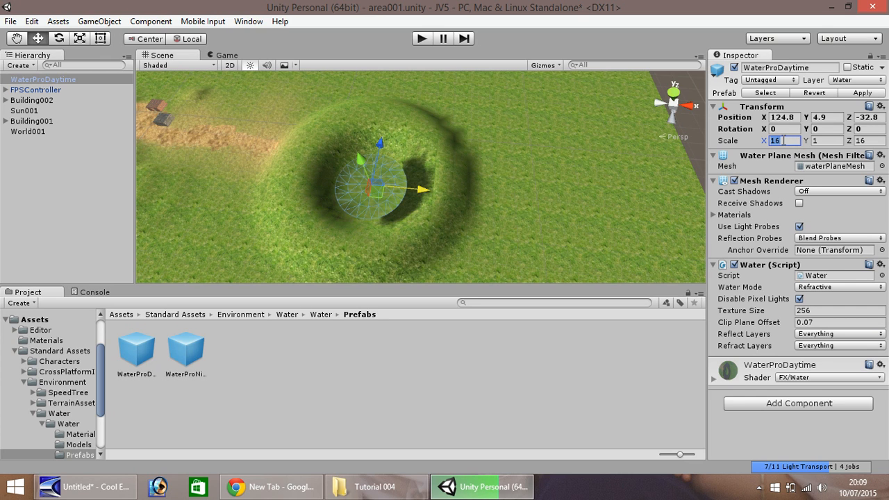
text(20)
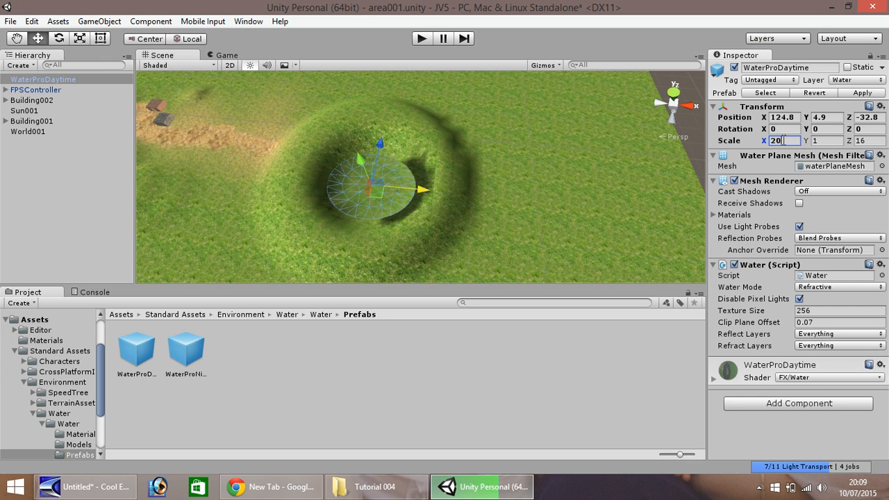
key(BackSpace)
key(BackSpace)
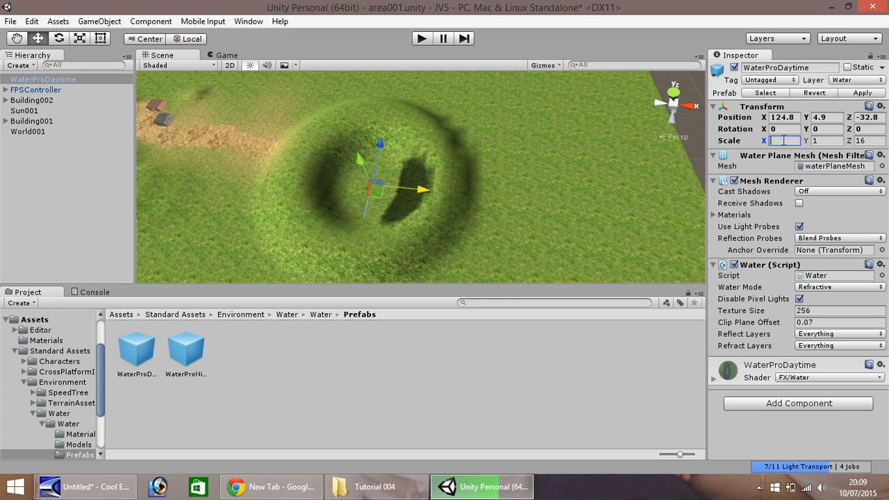
text(30)
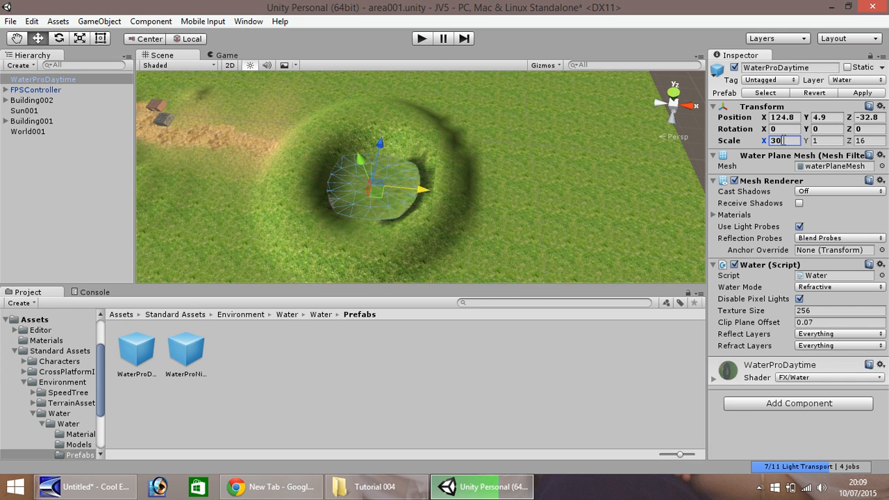
key(Tab)
key(Tab)
text(30)
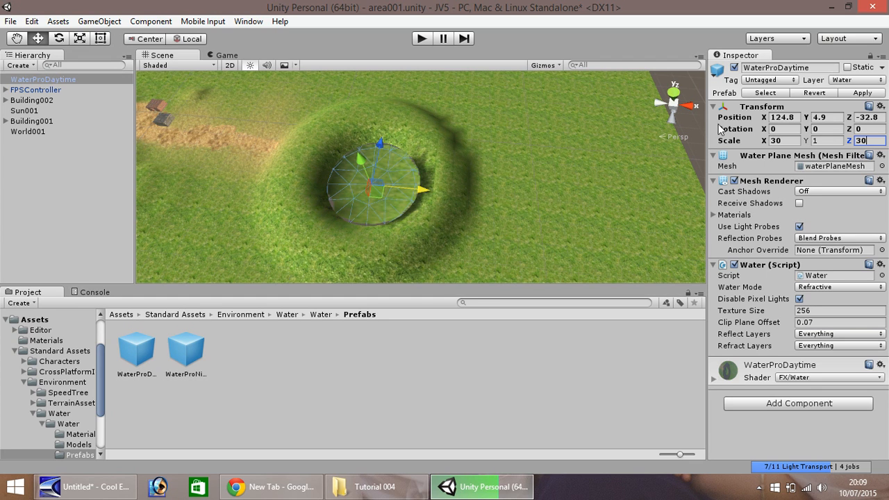
drag(363, 162, 359, 159)
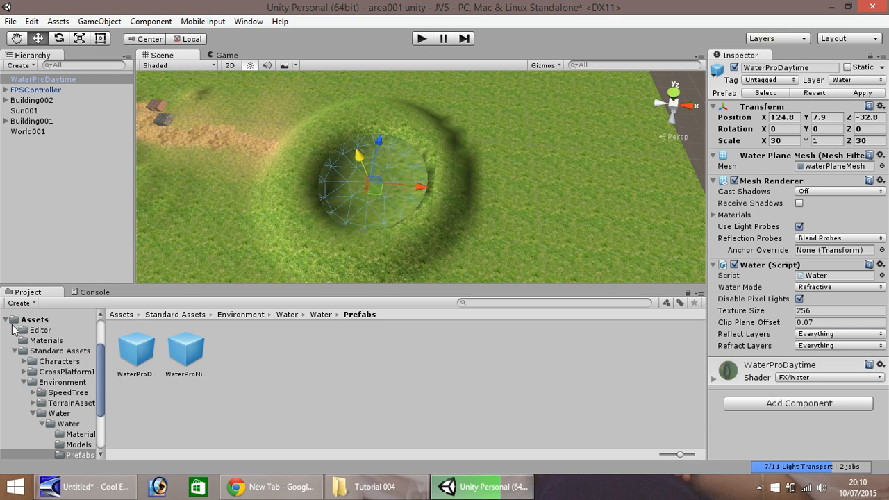
Step: Paint the light dirt texture on World001 over the whole basin and its rim at brush size 48
click(29, 320)
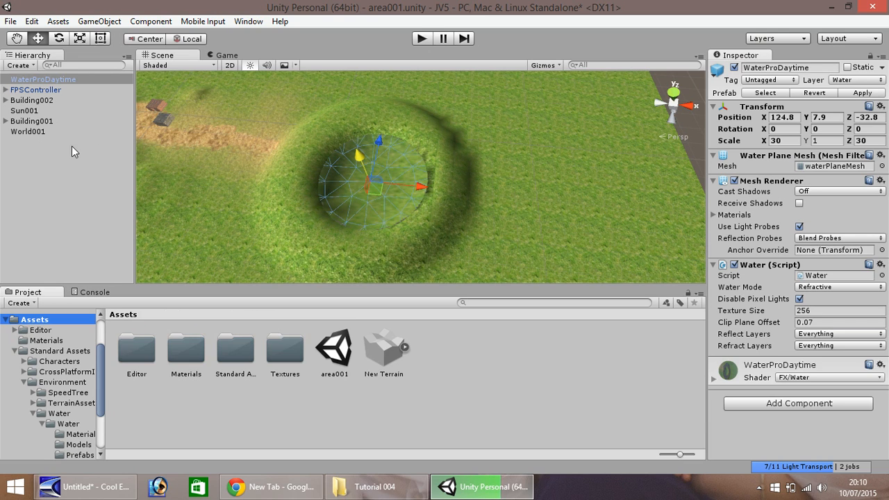
click(26, 132)
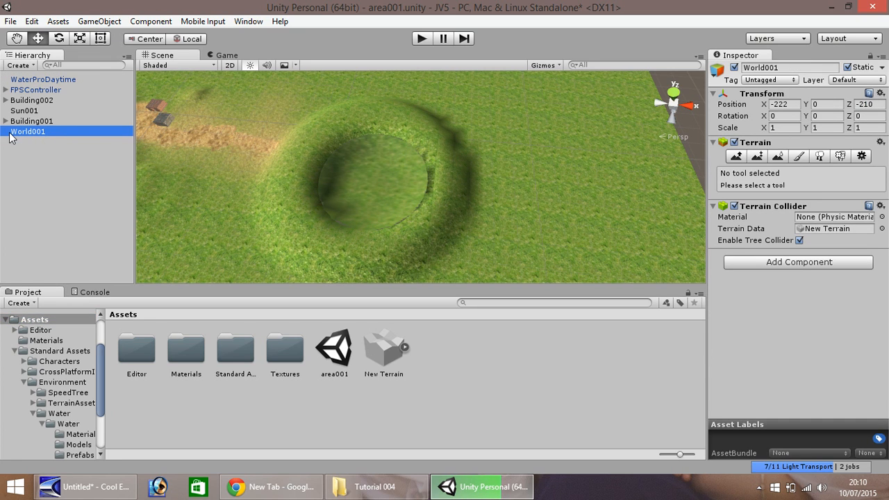
click(799, 156)
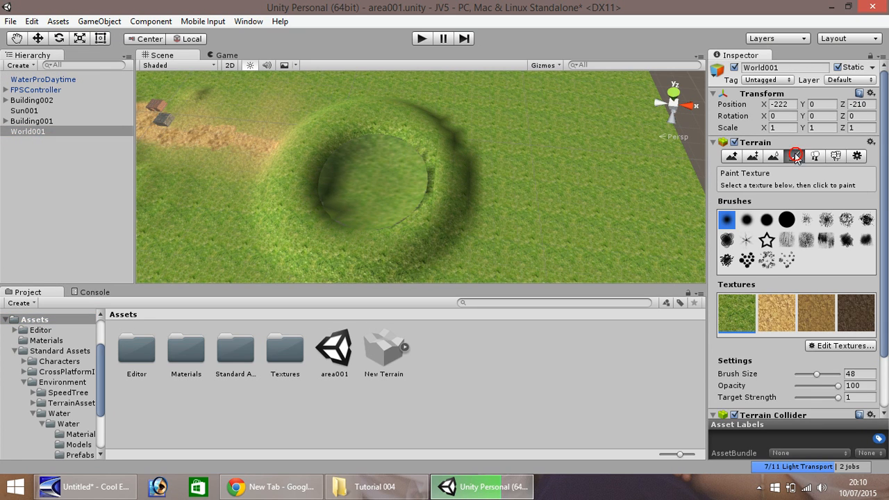
click(773, 305)
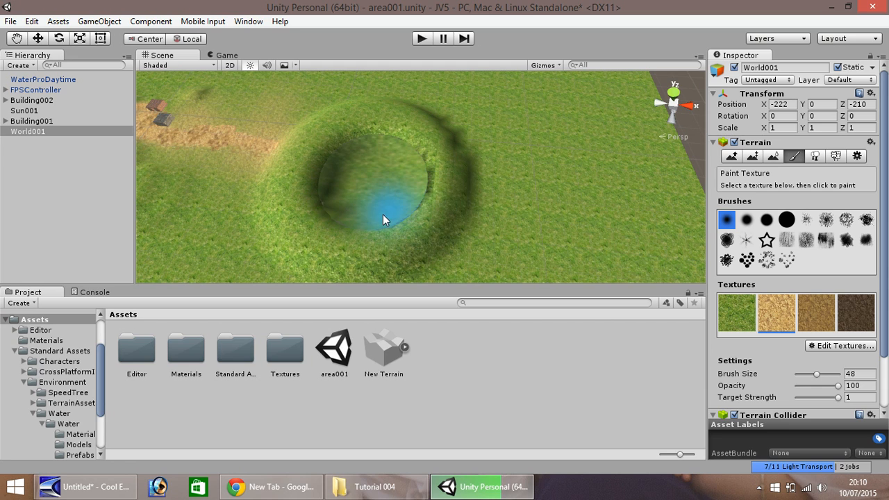
mouse_move(362, 218)
mouse_down()
mouse_move(337, 179)
mouse_move(368, 163)
mouse_move(409, 183)
mouse_move(400, 198)
mouse_move(461, 199)
mouse_up()
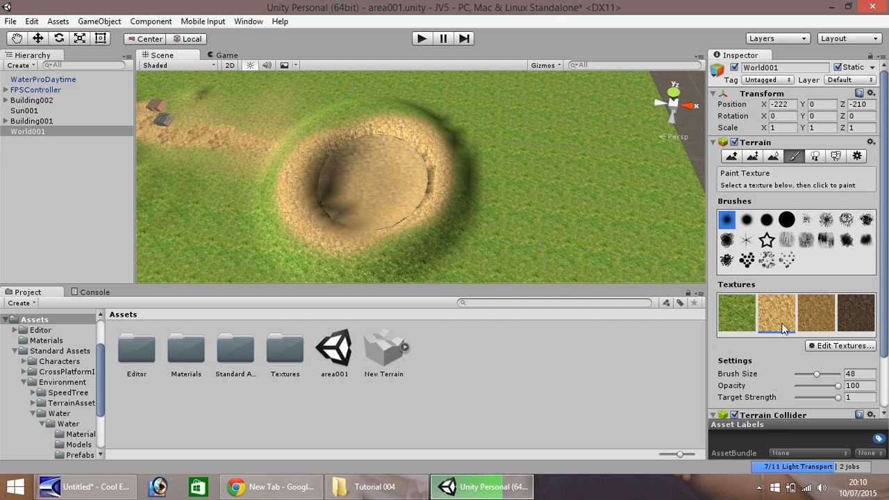
Step: Paint the medium brown dirt inside the basin, and cover its centre with the darkest dirt texture
click(810, 317)
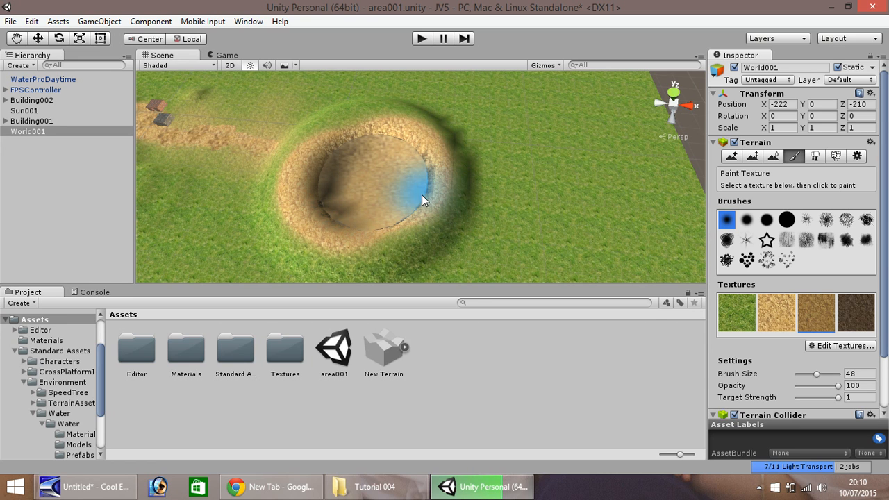
mouse_move(415, 192)
mouse_down()
mouse_move(347, 234)
mouse_move(341, 200)
mouse_move(371, 194)
mouse_move(392, 170)
mouse_move(357, 176)
mouse_move(349, 196)
mouse_up()
click(855, 313)
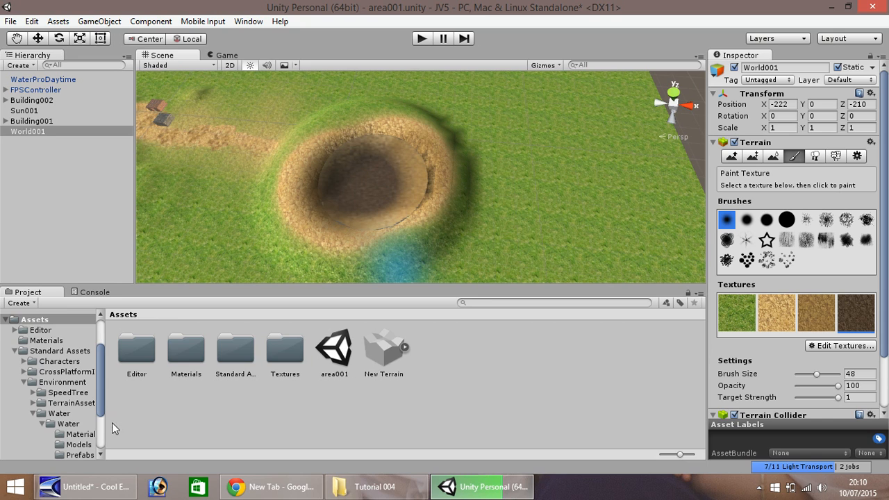
Step: Import DarkGrass001.PNG and DarkGrass002.PNG from the Tutorial 004 folder into the project's Textures folder
click(14, 352)
click(52, 419)
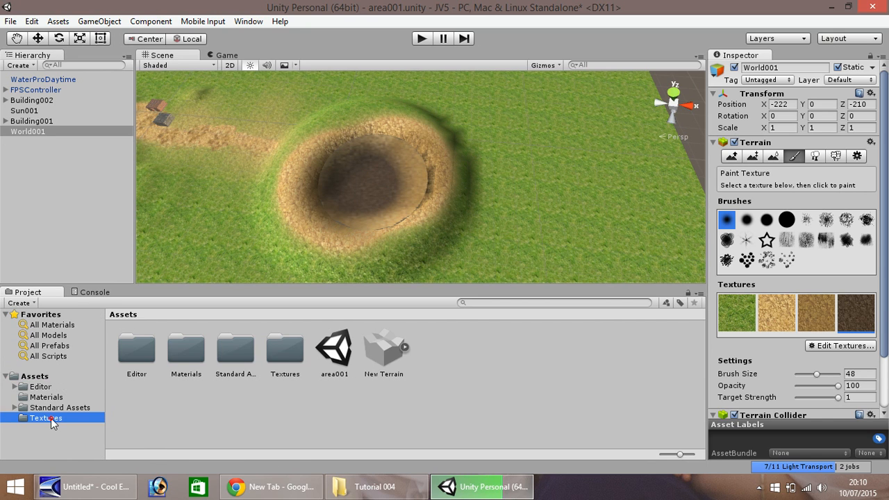
click(361, 486)
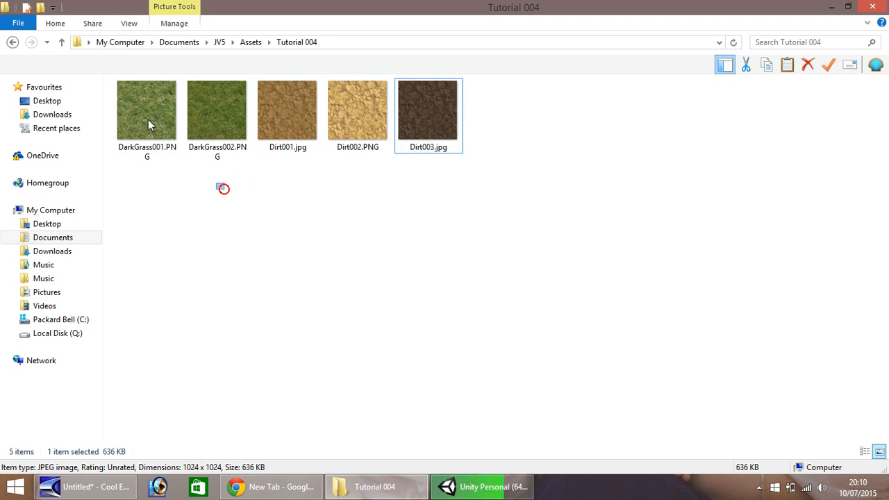
drag(224, 188, 144, 106)
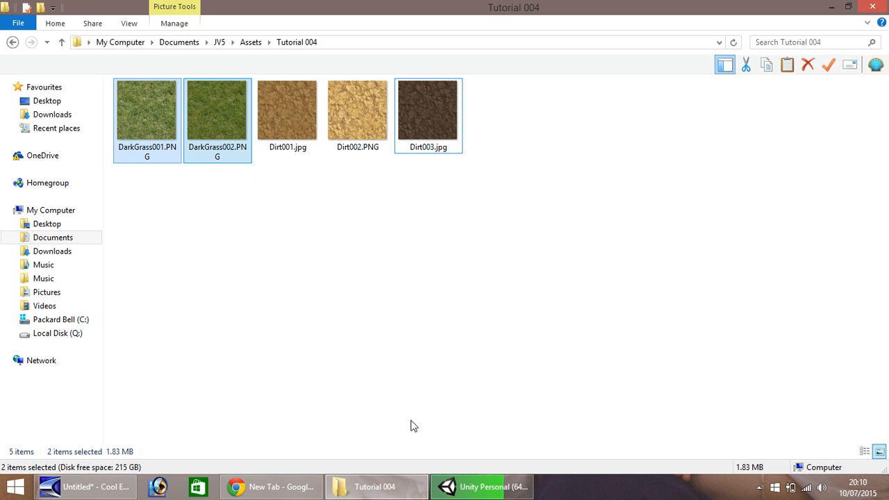
drag(477, 493, 482, 358)
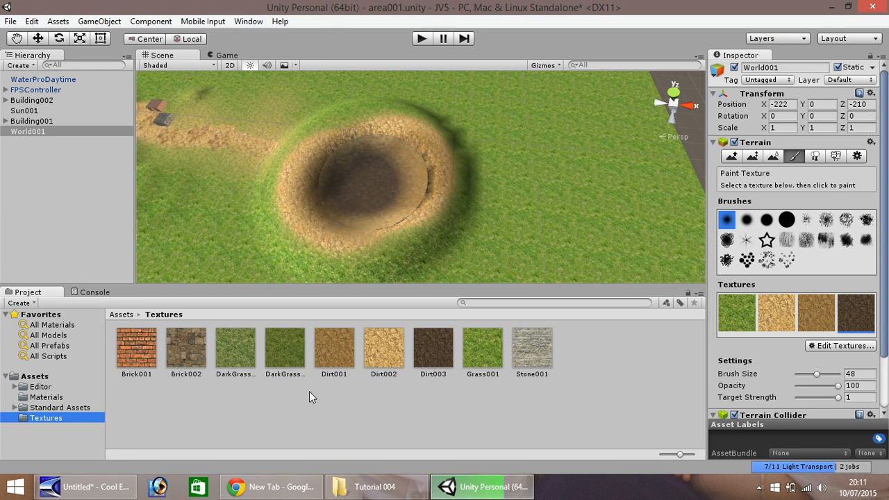
Step: Add DarkGrass001 as a new terrain texture, using it for both Splat and Normal
click(835, 346)
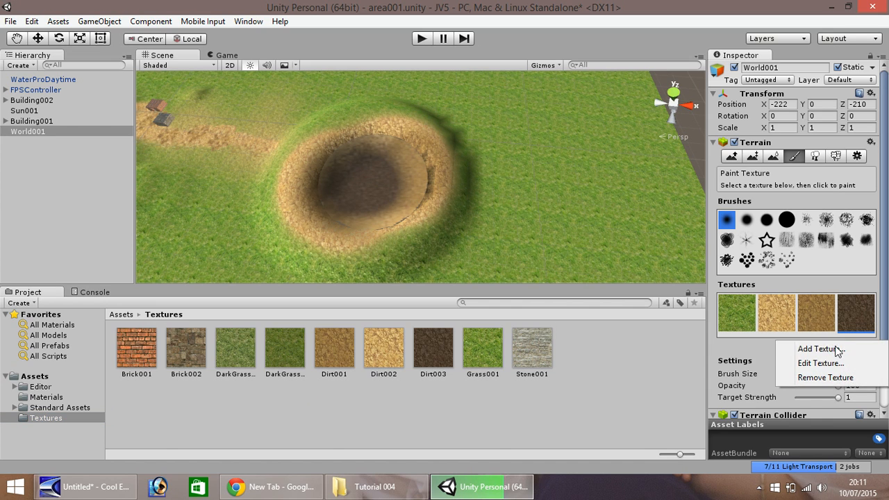
click(833, 352)
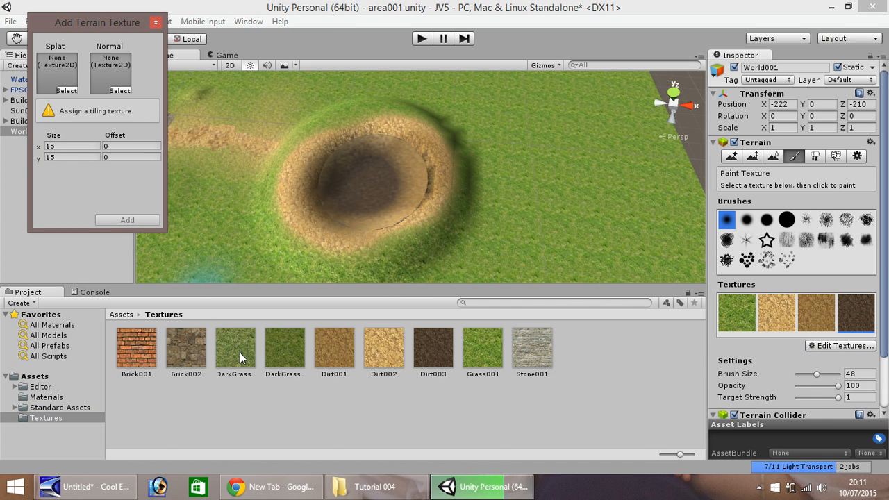
drag(239, 352, 67, 92)
drag(229, 329, 108, 69)
click(127, 219)
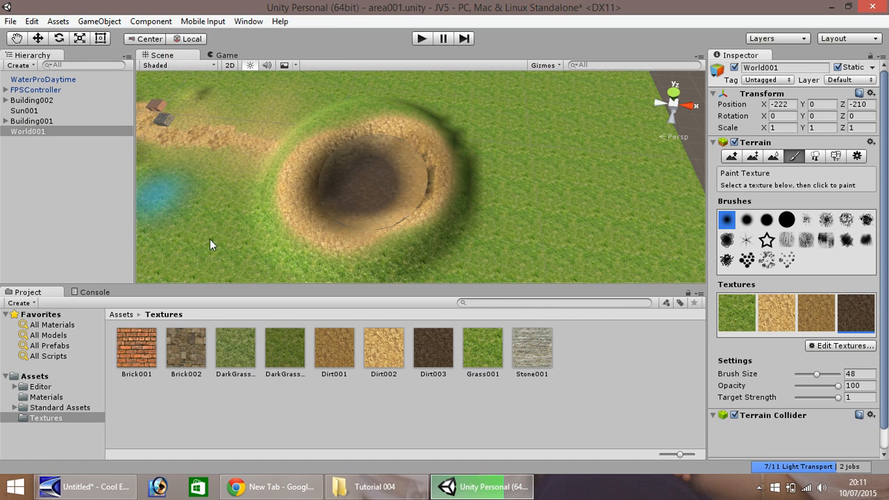
Step: Add DarkGrass002 as another terrain texture, assigned to both Splat and Normal
click(839, 387)
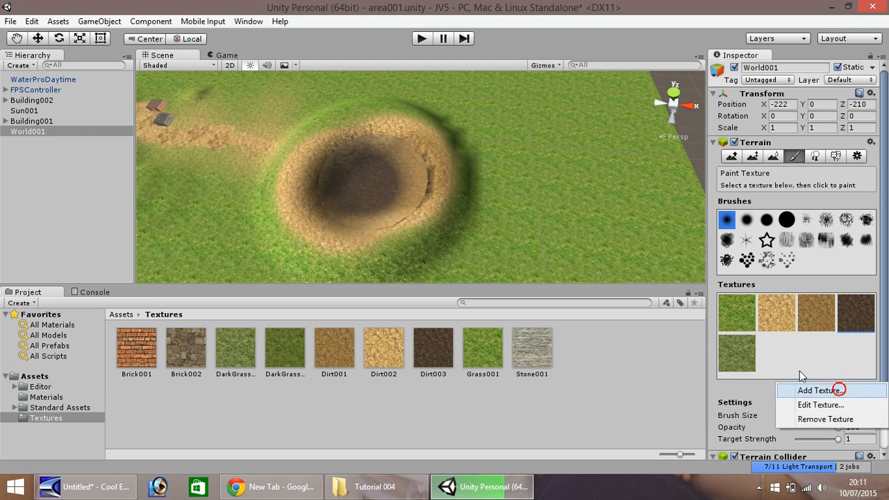
click(846, 393)
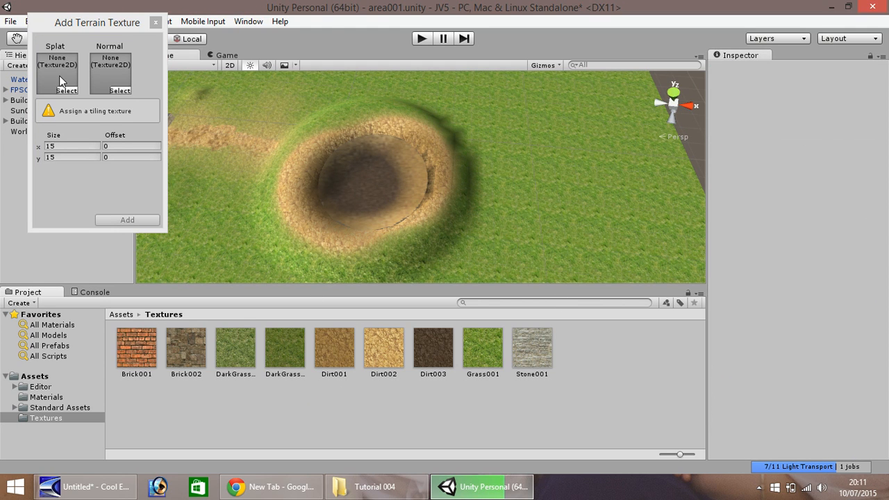
drag(282, 346, 47, 62)
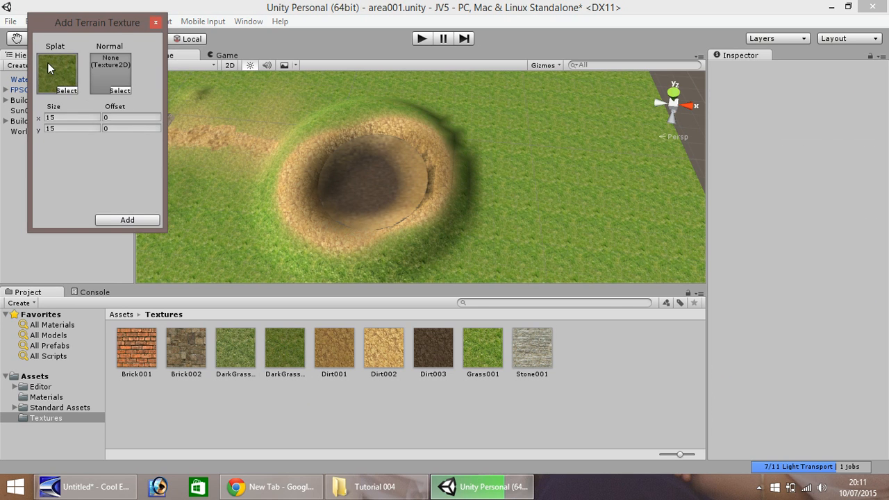
drag(278, 343, 105, 94)
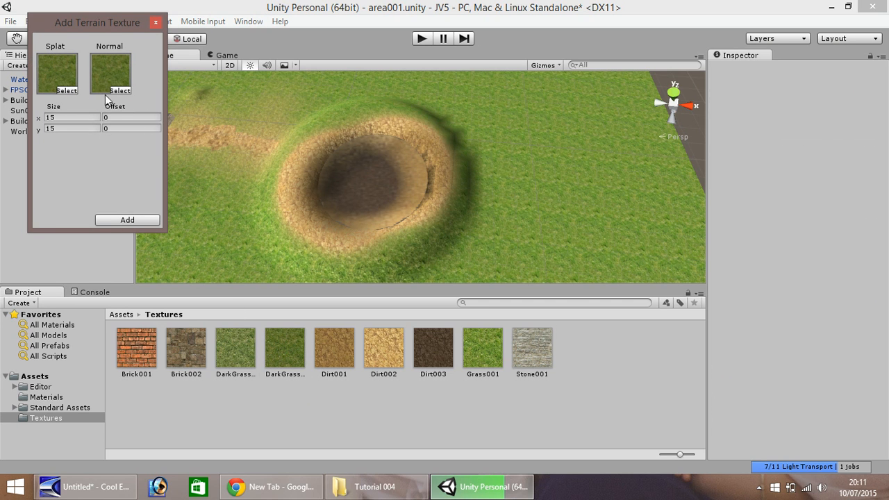
click(133, 223)
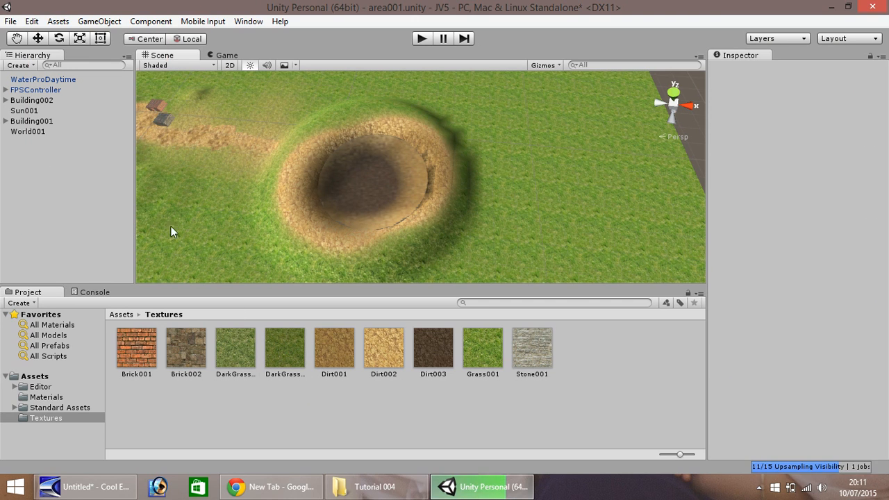
Step: Paint DarkGrass001 on the mound's outer slope below the dirt path, using the third round brush at size 35 and opacity 24
click(36, 131)
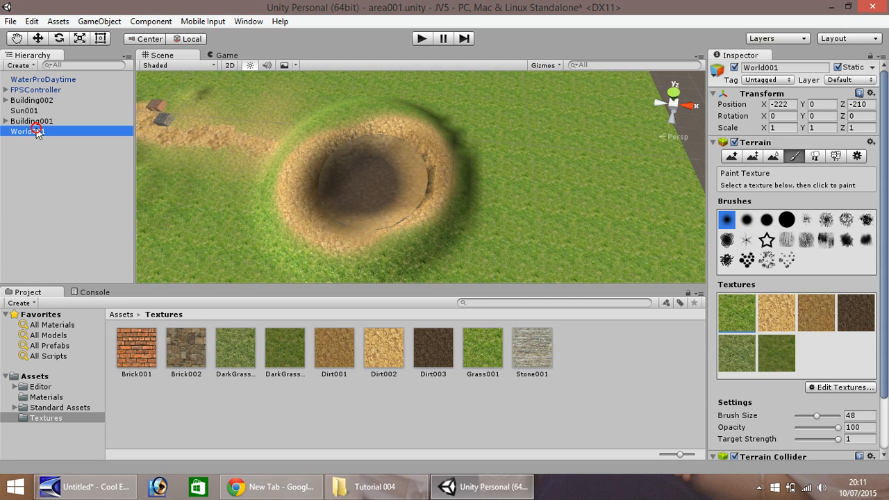
click(735, 354)
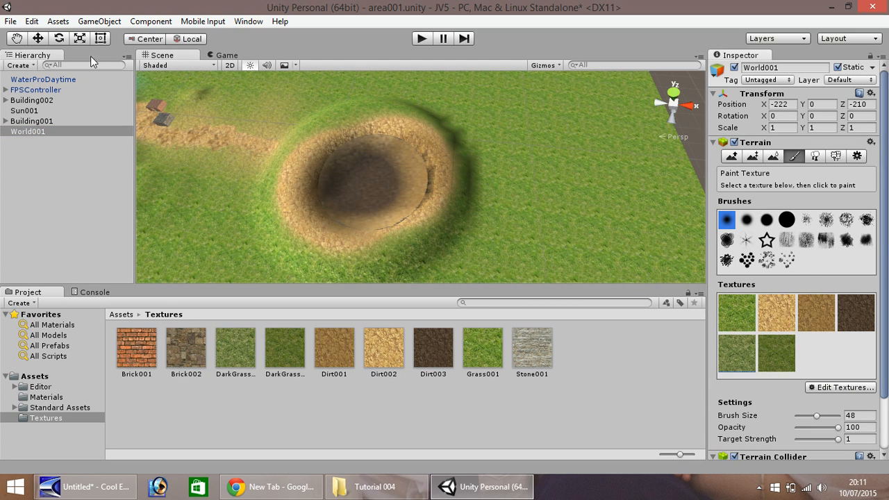
click(770, 220)
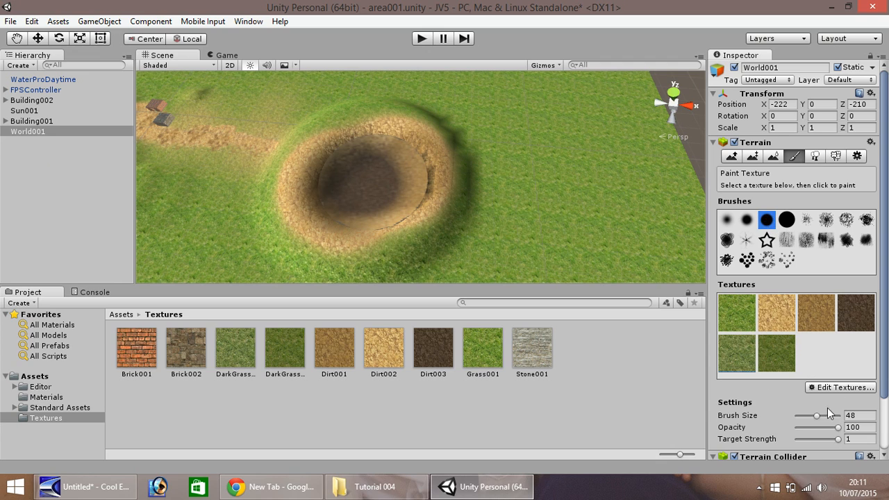
mouse_move(816, 415)
mouse_down()
mouse_move(837, 428)
mouse_move(807, 430)
mouse_up()
click(242, 195)
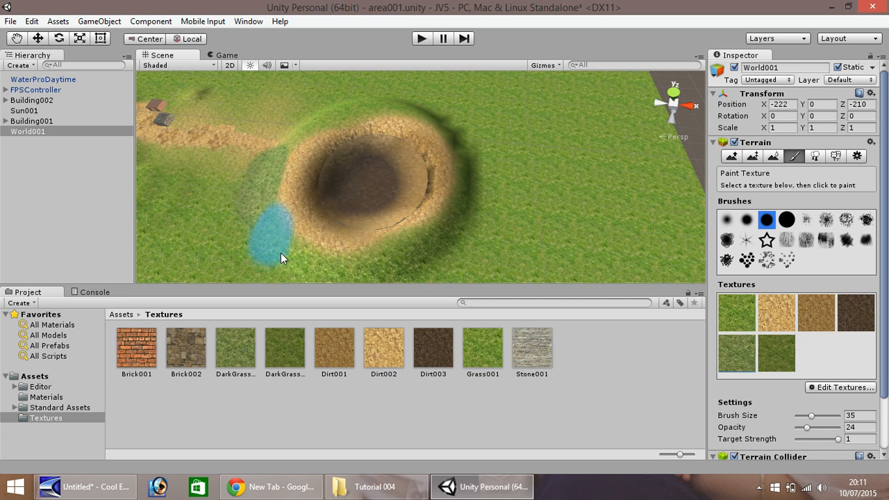
click(261, 237)
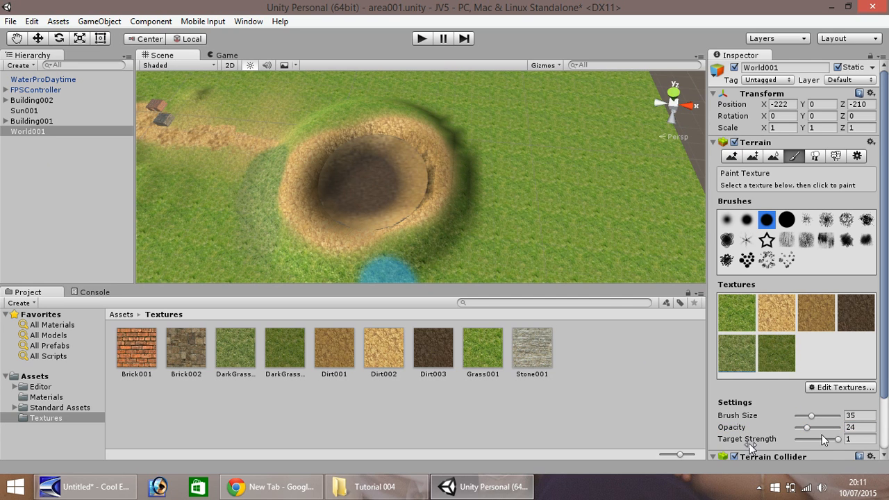
Step: Lower the brush opacity to 10 and blend DarkGrass001 around the mound's outer slope, rim and the grass near the path
drag(808, 428, 804, 429)
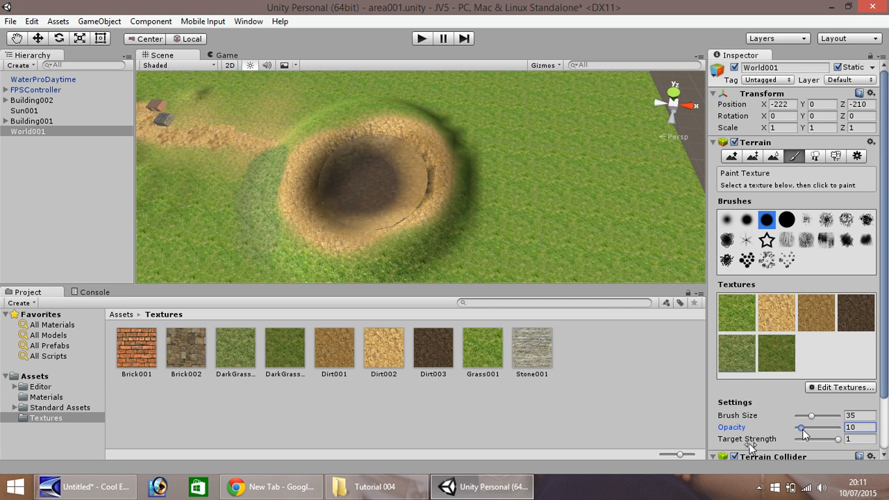
click(281, 247)
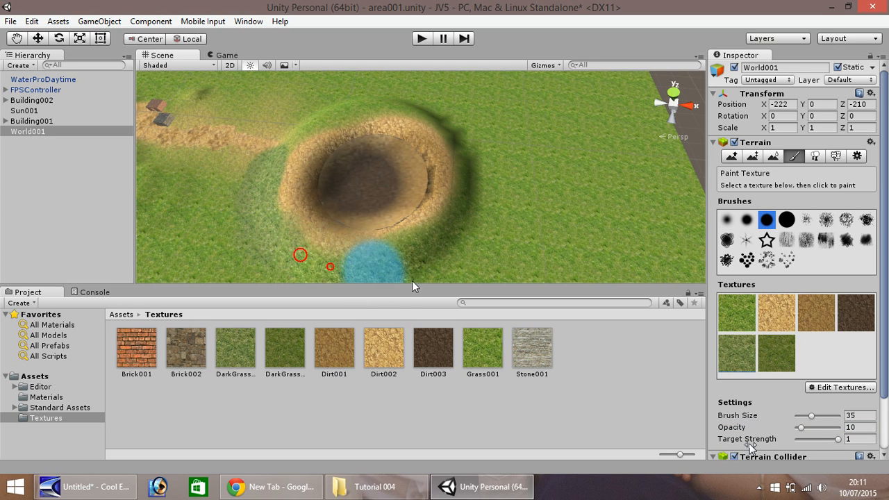
click(292, 235)
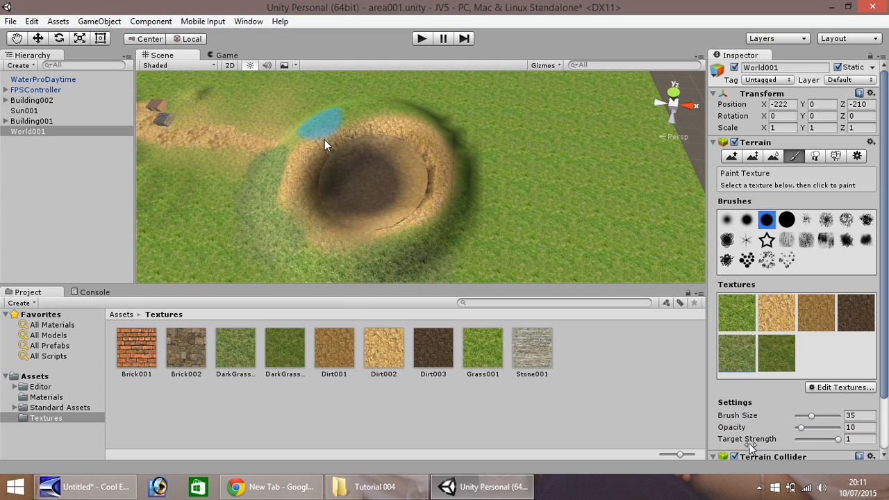
mouse_move(322, 161)
mouse_down()
mouse_move(352, 140)
mouse_move(383, 138)
mouse_move(454, 178)
mouse_move(467, 235)
mouse_move(472, 169)
mouse_up()
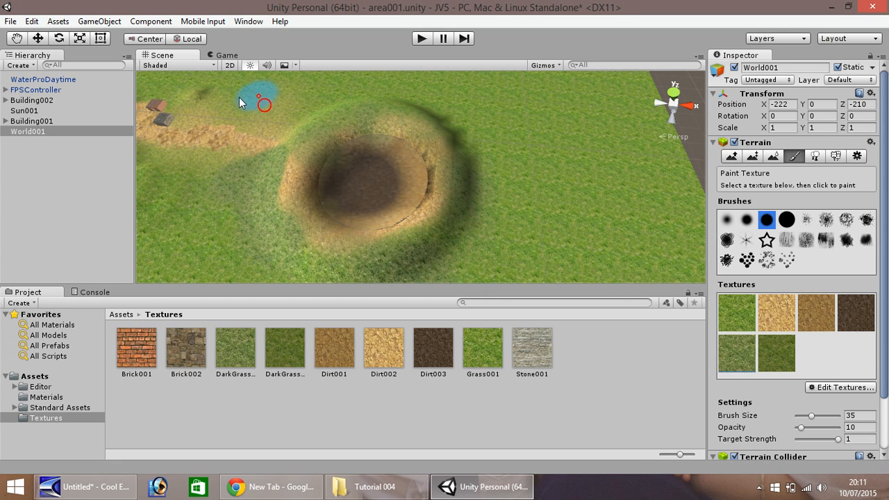
Step: Paint DarkGrass002 patches over the World001 mound's slopes and surrounding grass, using the first soft brush at size 35 and opacity 10
click(284, 348)
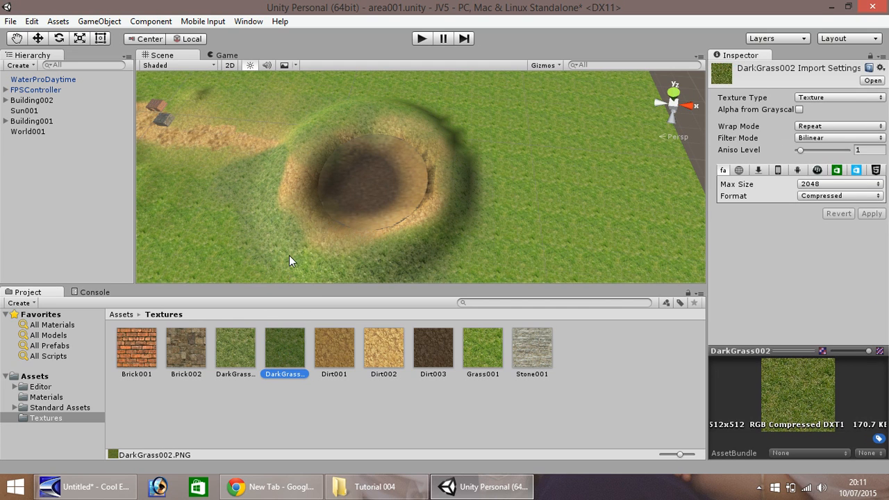
click(36, 134)
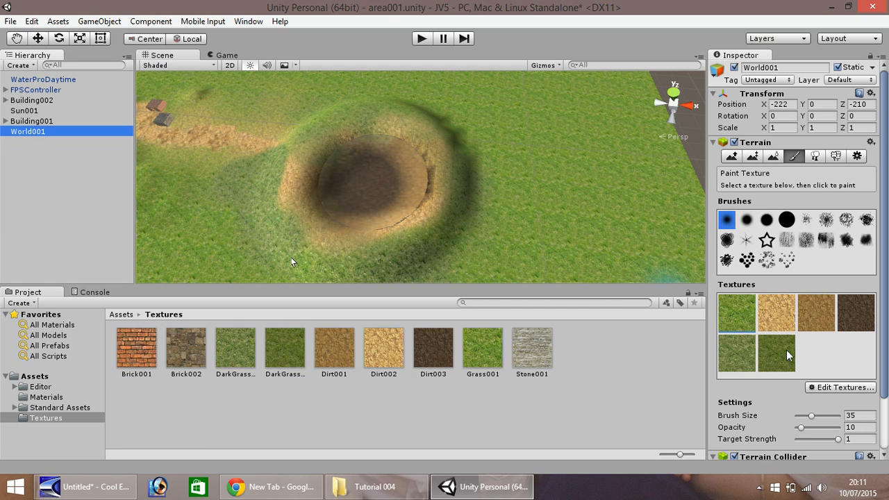
click(280, 247)
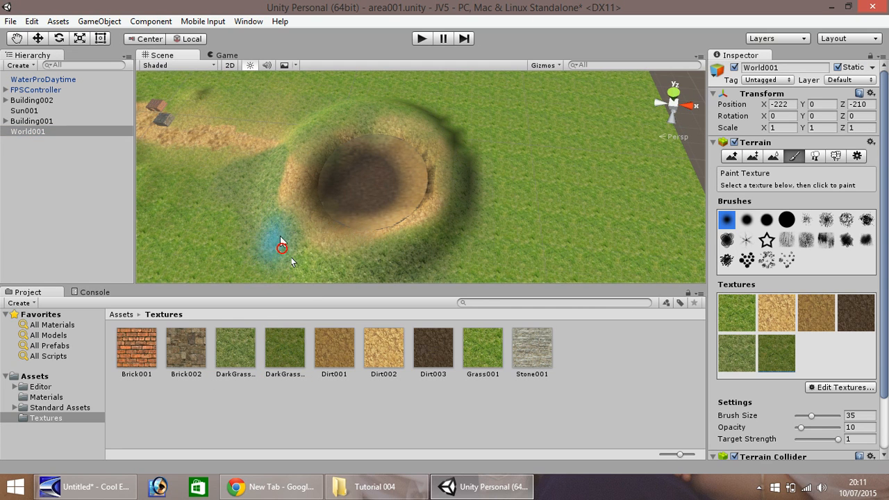
click(304, 241)
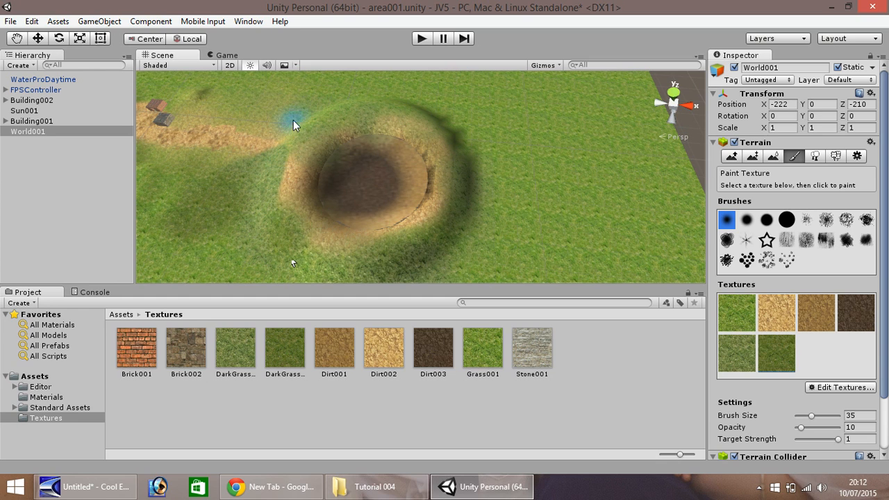
click(402, 99)
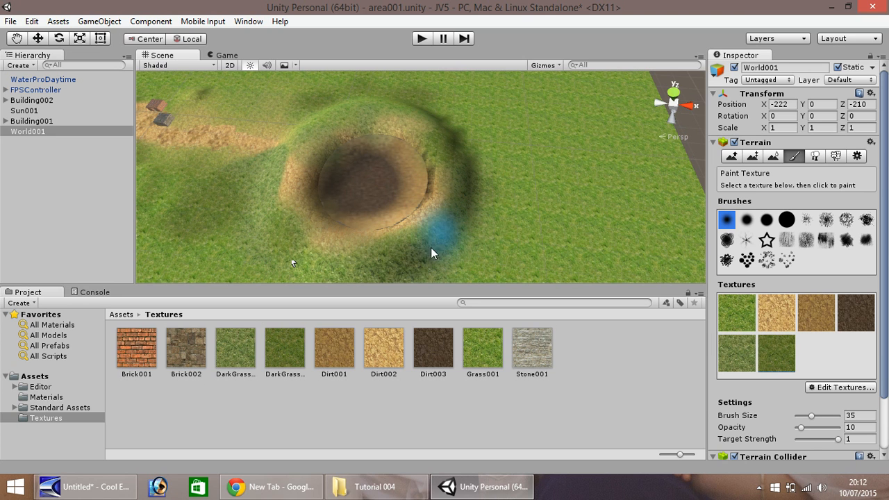
click(407, 262)
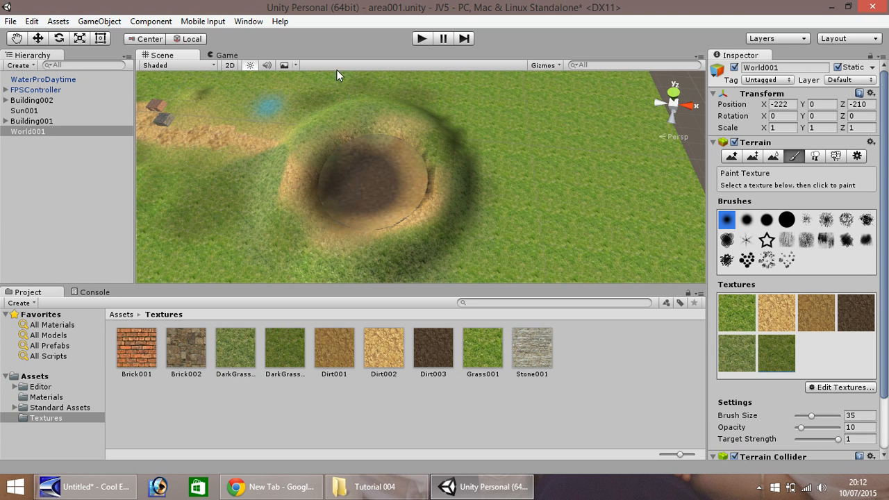
Step: Play-test the scene by walking along the dirt path, over the mound and into the water basin, and stop the test
click(422, 38)
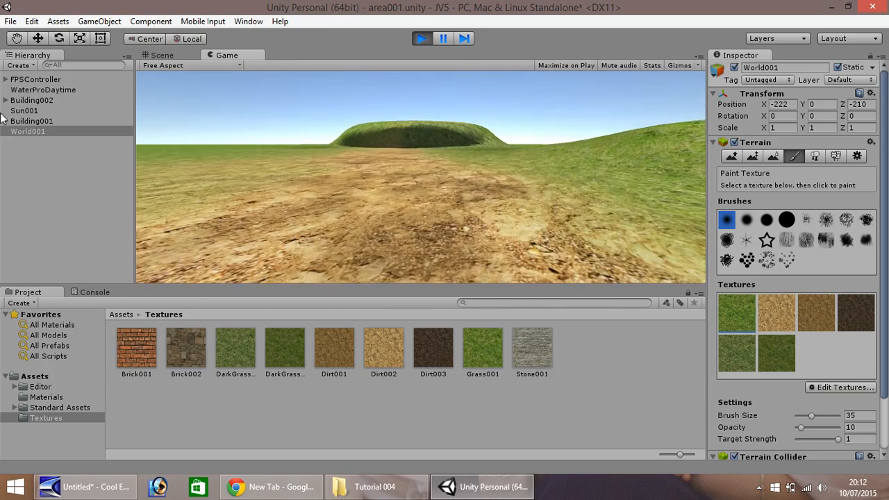
key(w)
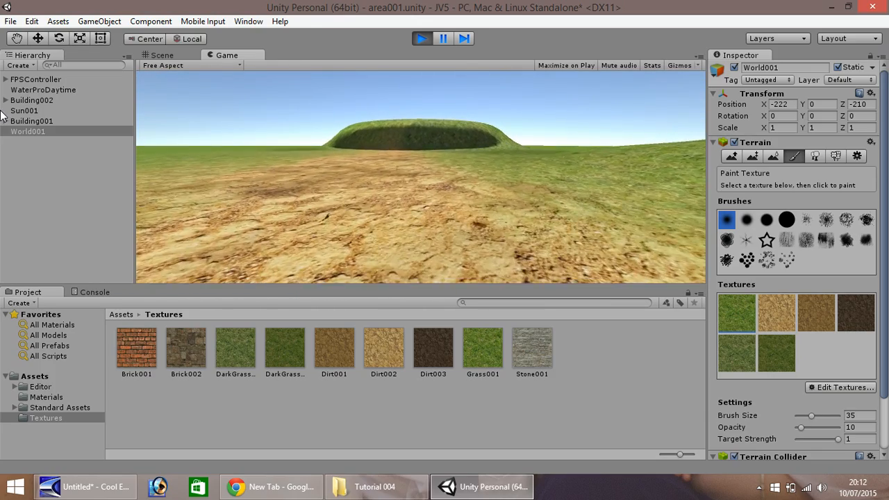
key(w)
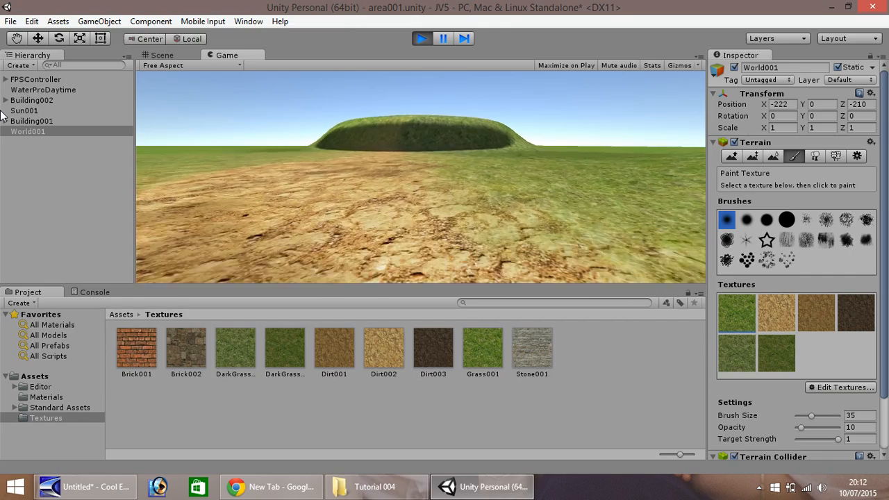
key(w)
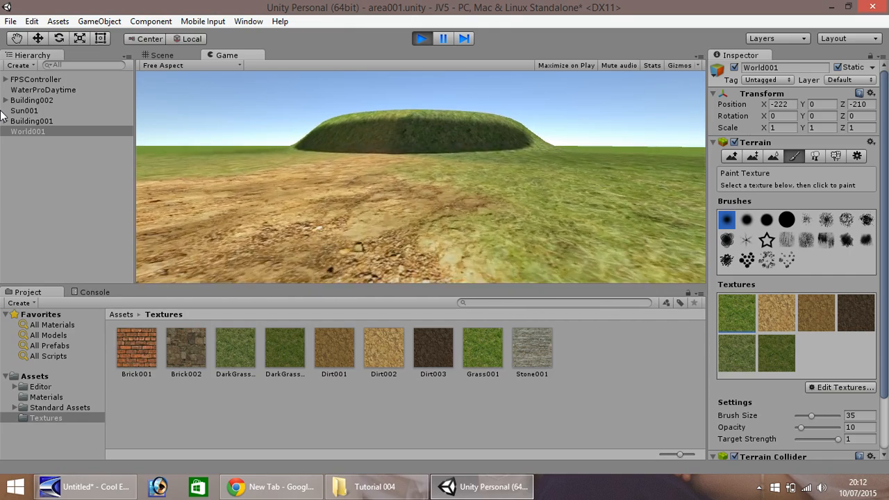
key(w)
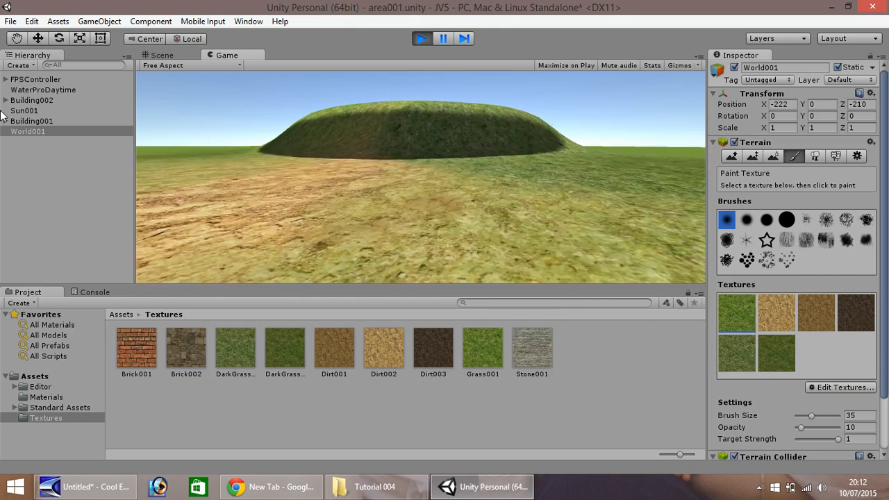
key(w)
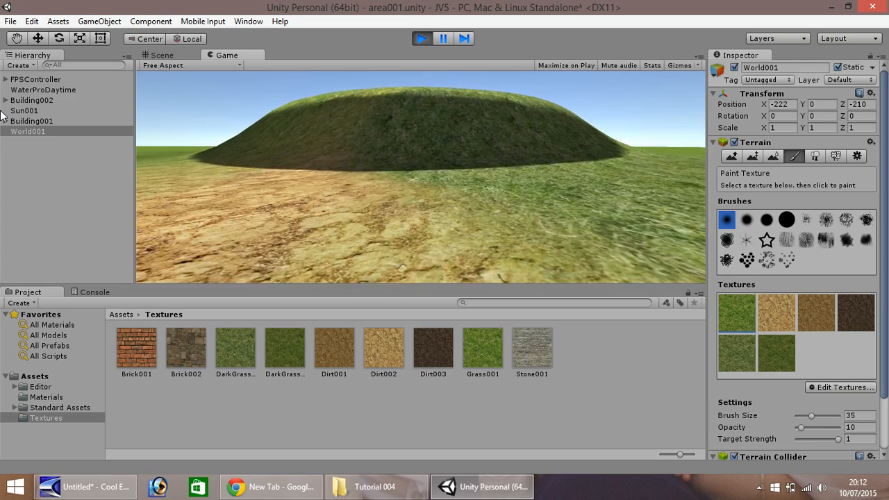
key(w)
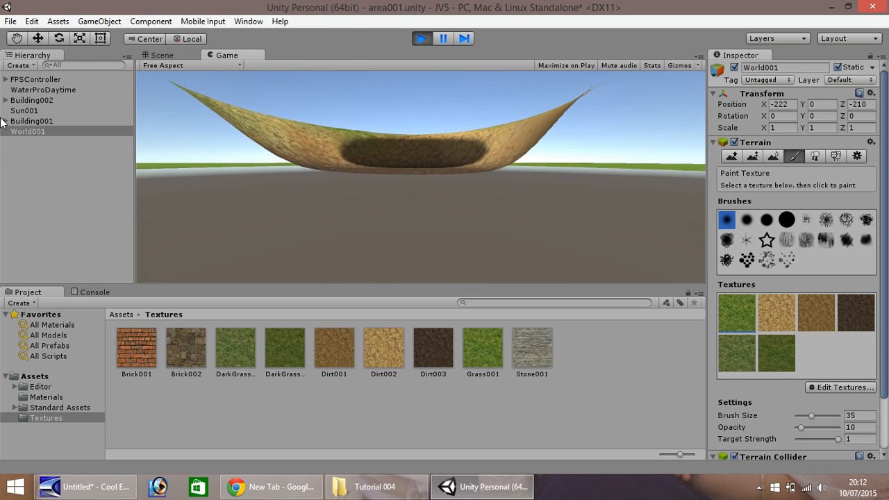
key(w)
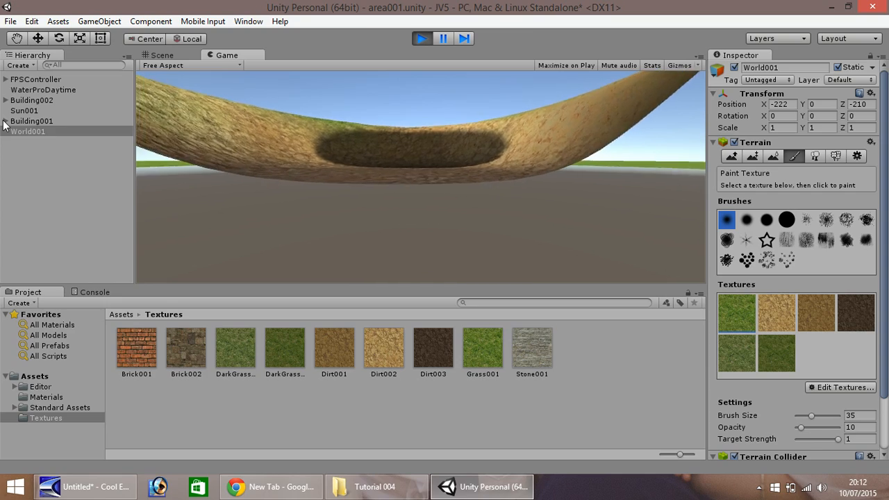
key(w)
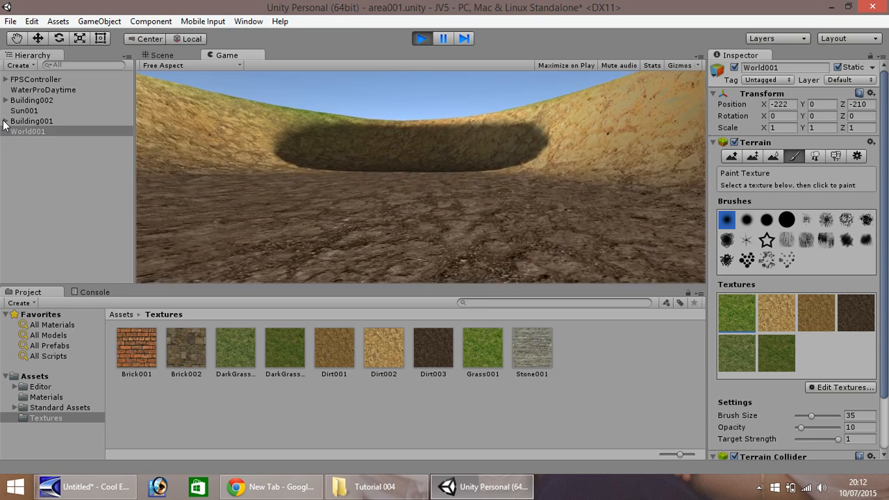
key(w)
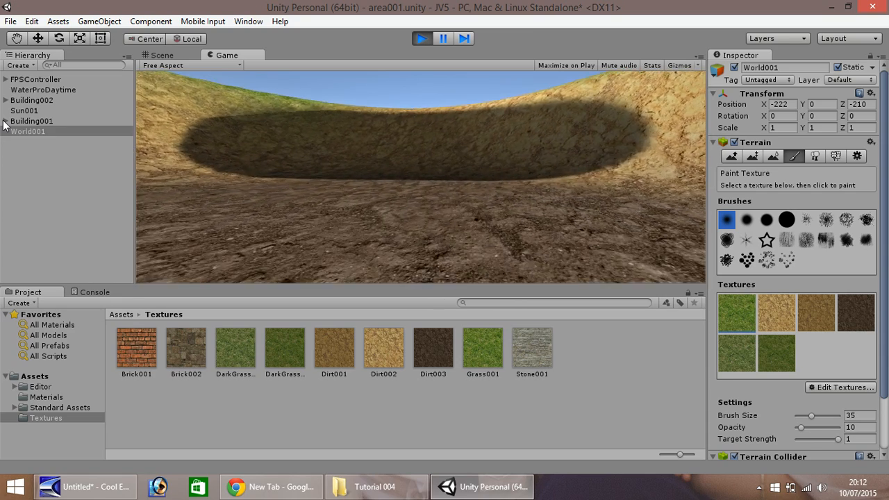
key(w)
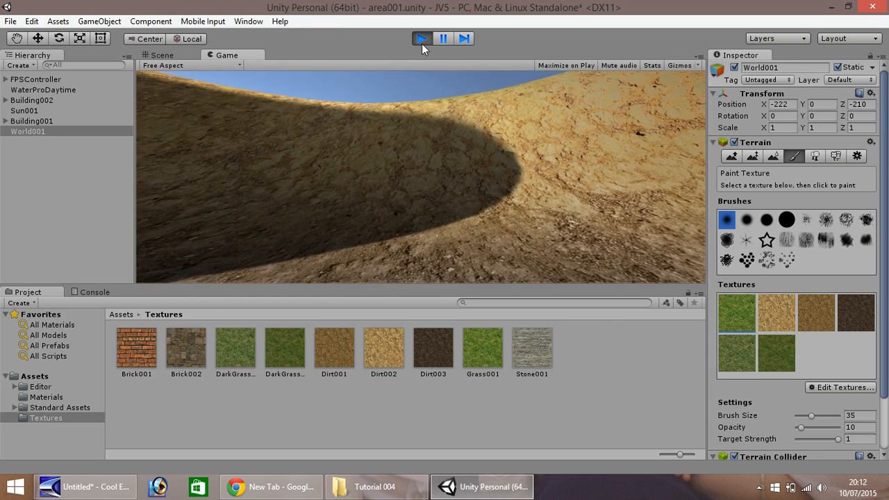
click(421, 44)
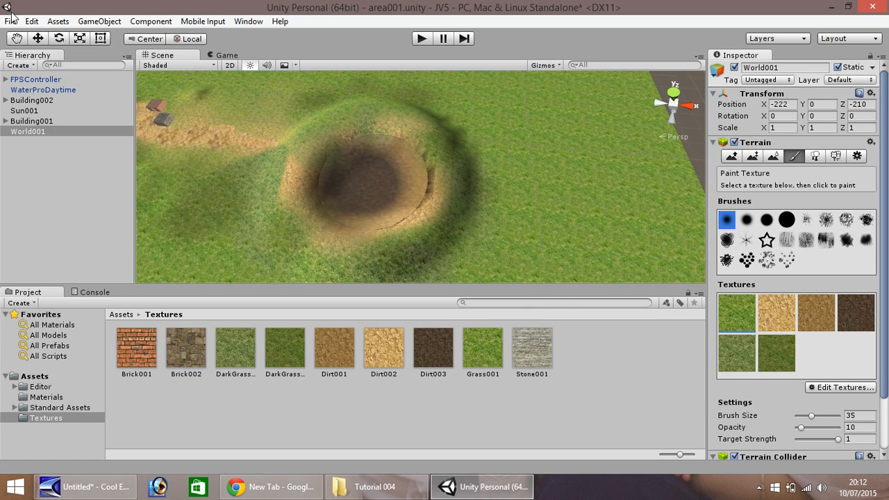
Step: Examine the components of the FPSController and its FirstPersonCharacter child, checking for a collider
click(18, 43)
drag(218, 171, 329, 127)
right_drag(329, 127, 333, 68)
drag(333, 68, 380, 108)
click(34, 78)
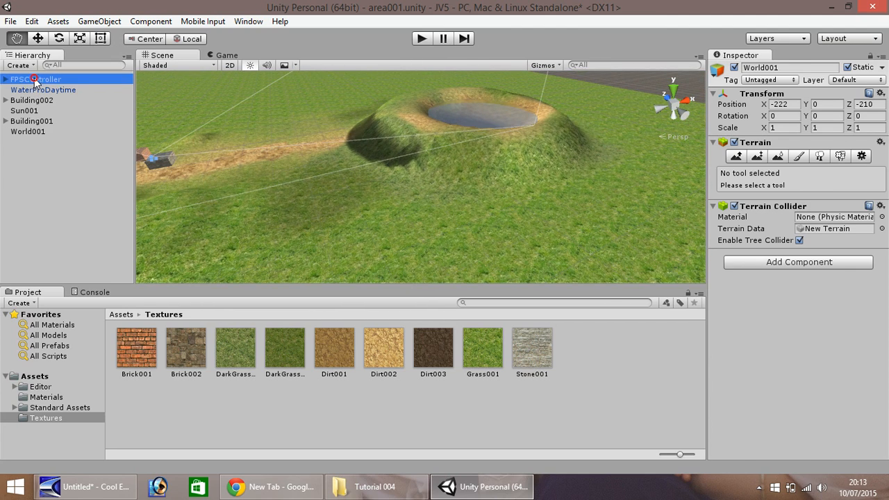
click(5, 79)
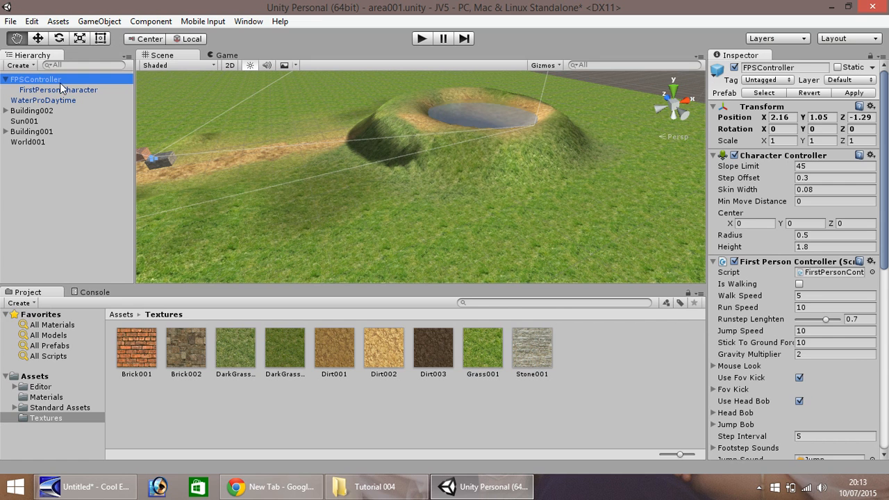
drag(886, 208, 887, 364)
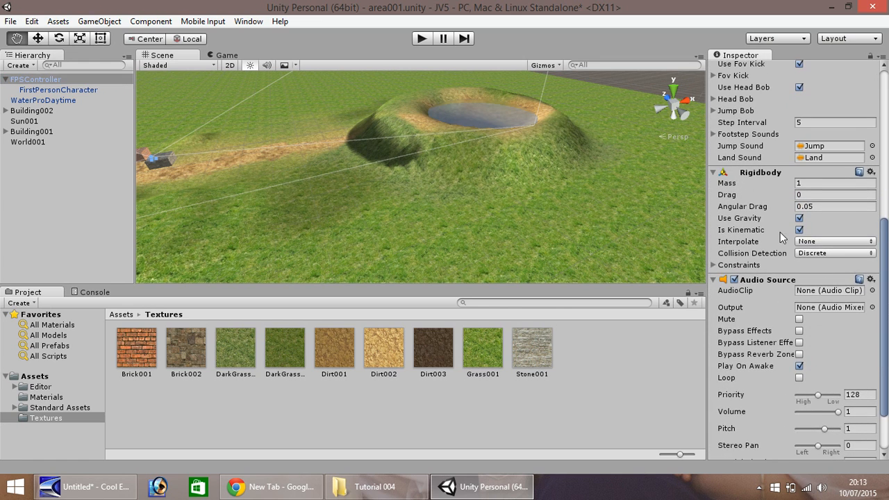
scroll(886, 258, down, 3)
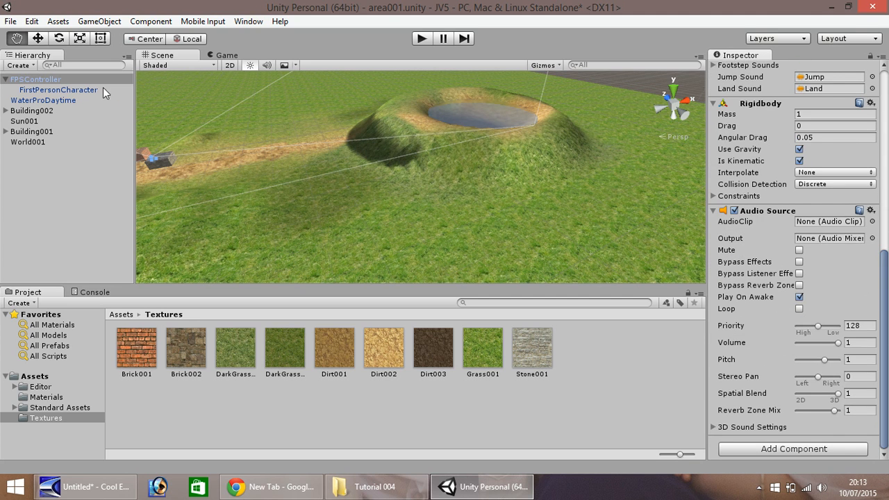
click(76, 89)
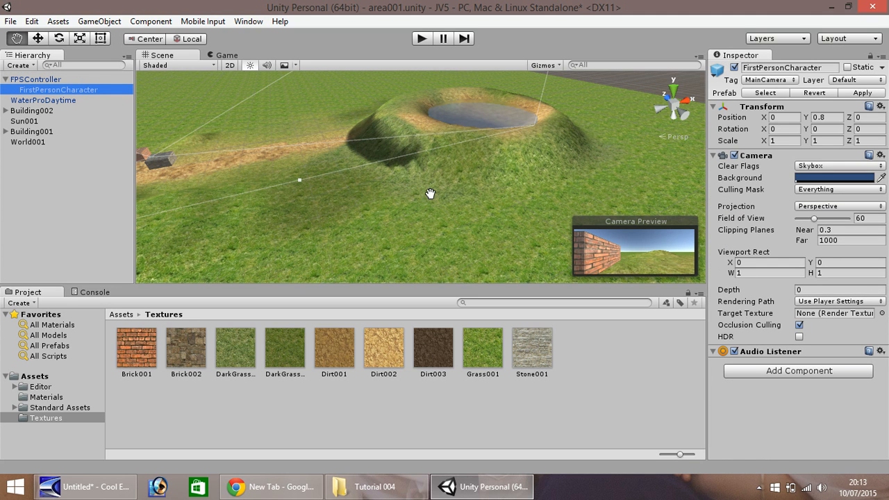
Step: Add a Physics Capsule Collider to the FPSController and frame the controller in the scene to see the collider's outline
click(39, 80)
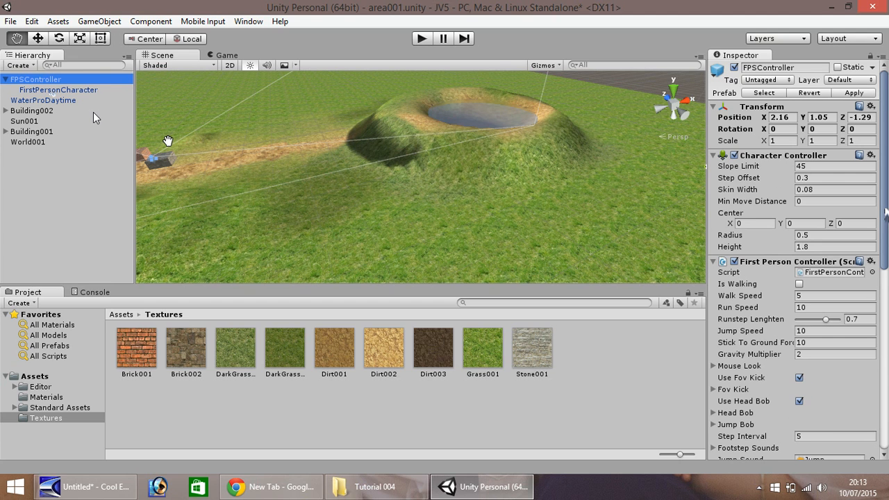
drag(884, 247, 886, 434)
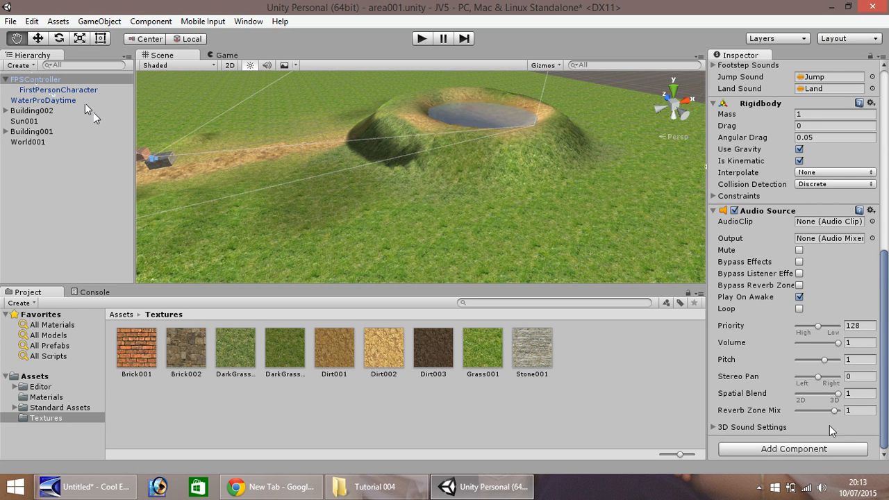
click(802, 449)
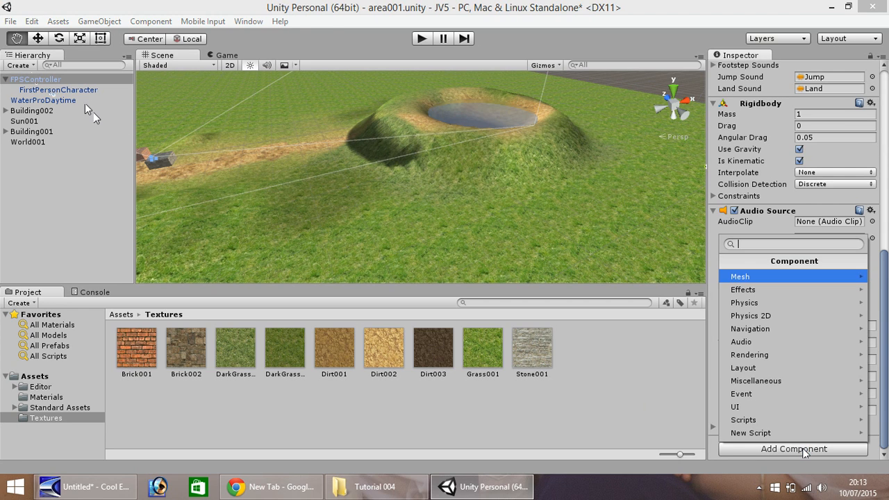
click(757, 303)
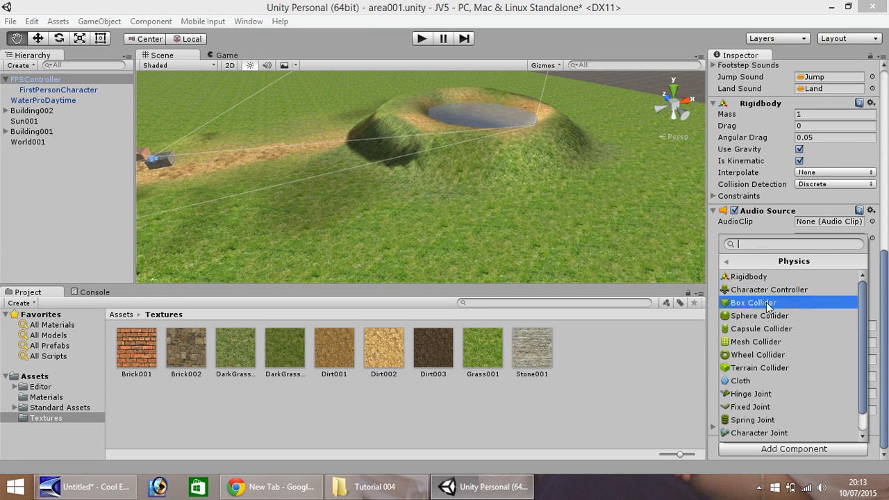
click(763, 329)
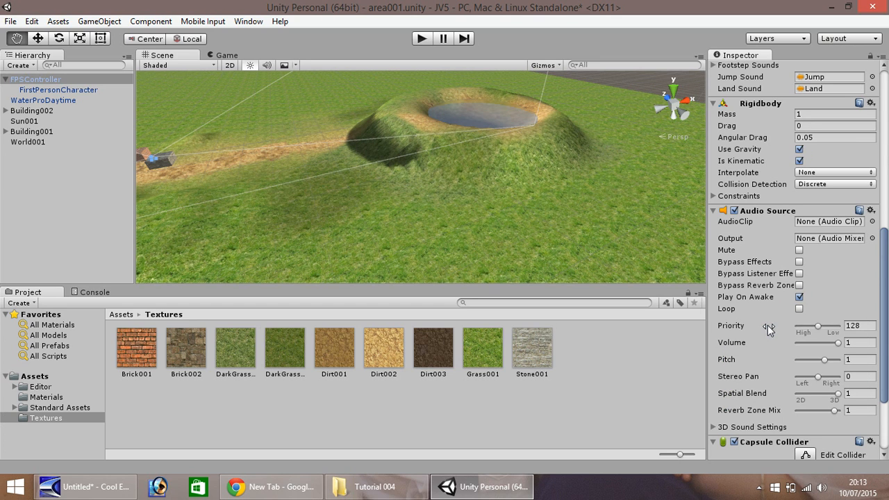
drag(886, 345, 887, 392)
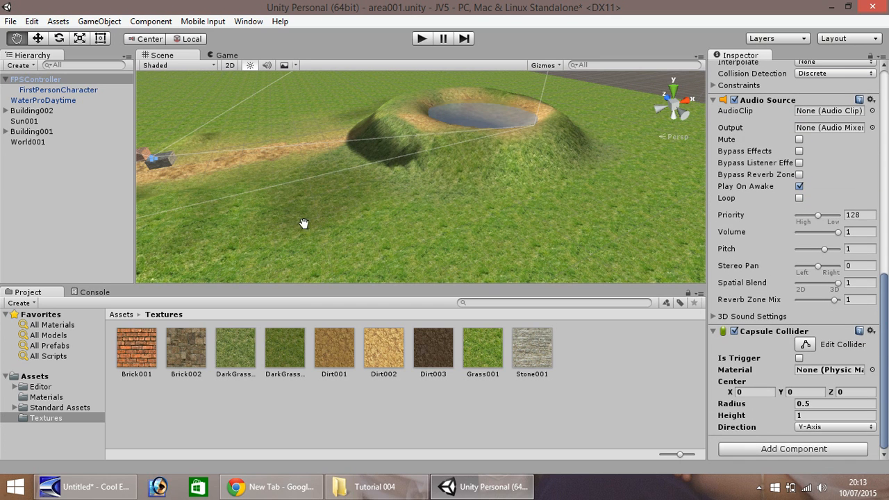
double_click(35, 81)
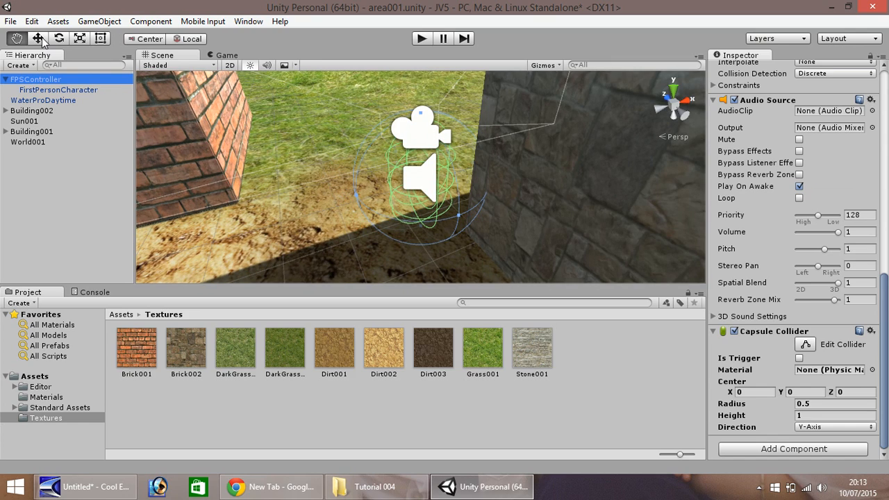
scroll(405, 172, down, 10)
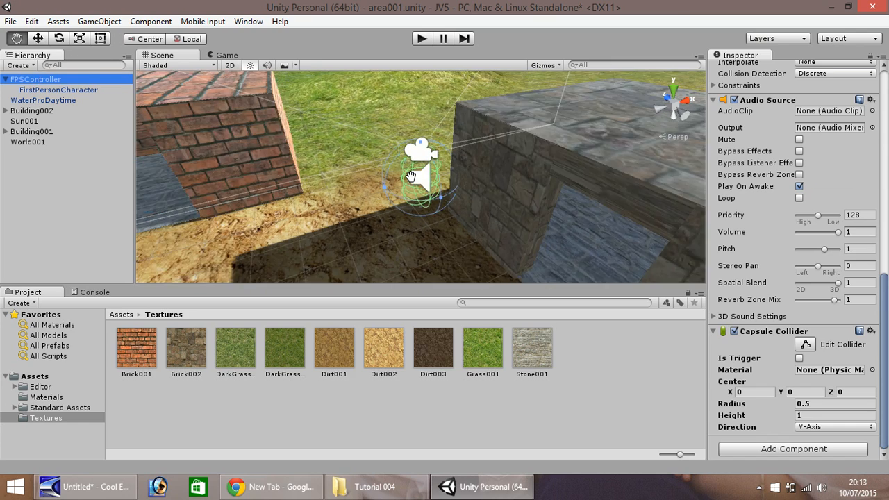
Step: Move the FPSController away from the buildings to the foot of the large mound, near the end of the dirt path
scroll(405, 172, down, 8)
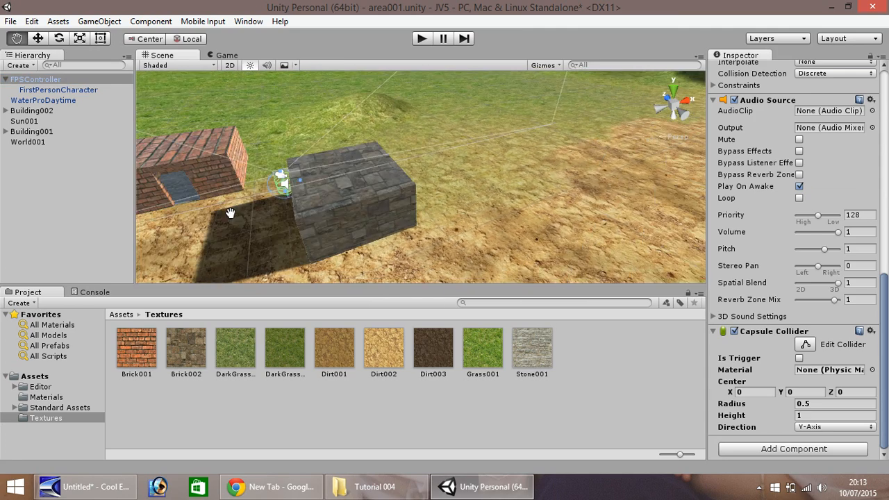
drag(374, 220, 143, 109)
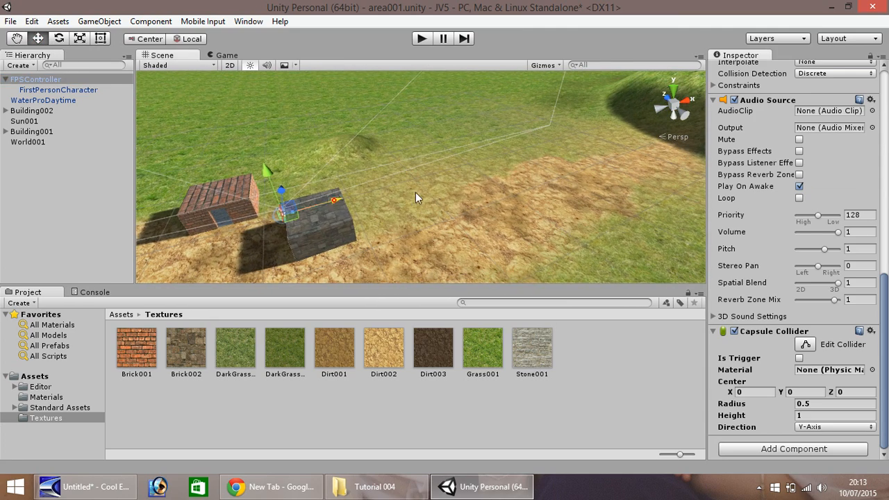
drag(415, 192, 57, 24)
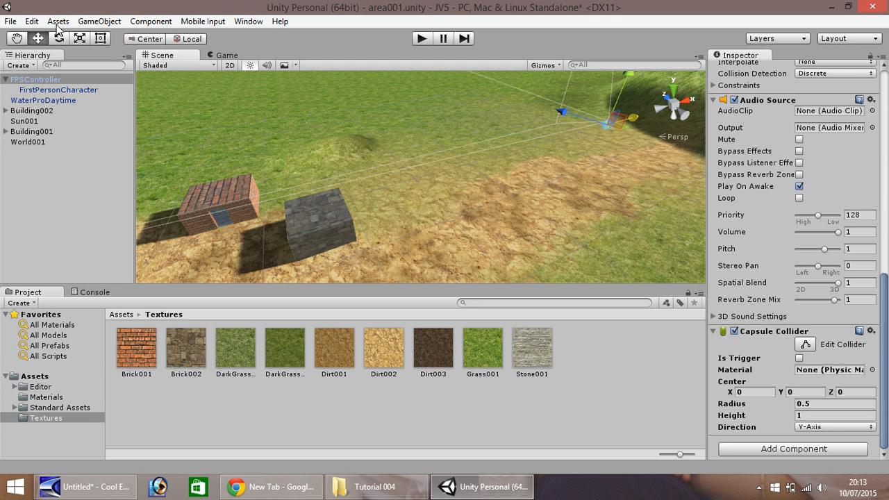
Step: Play-test the scene by walking from the new start position into the large mound's side, and stop the test
click(421, 40)
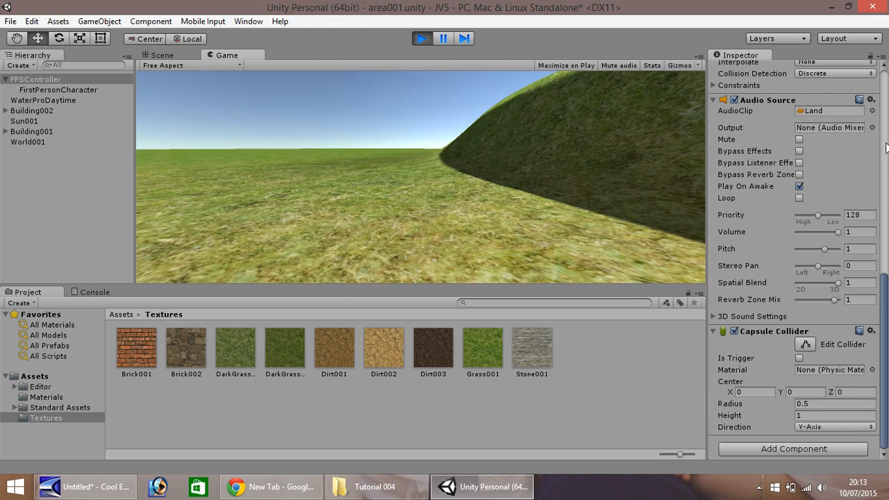
key(w)
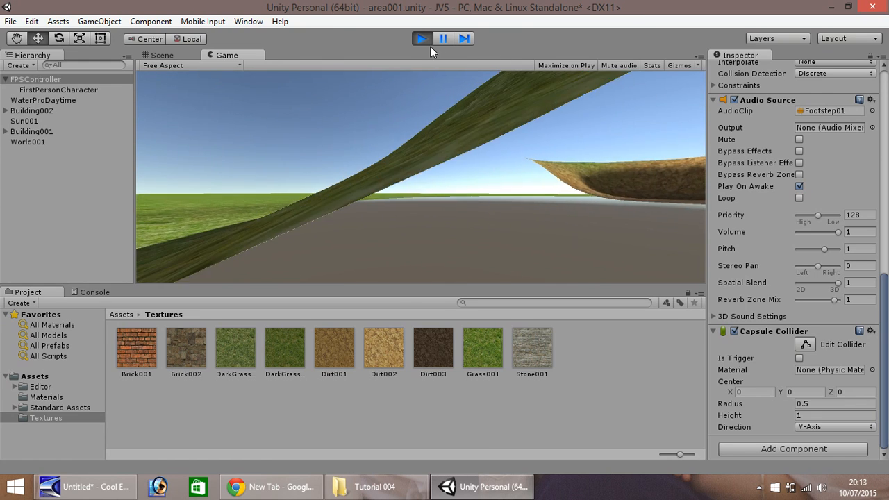
click(424, 39)
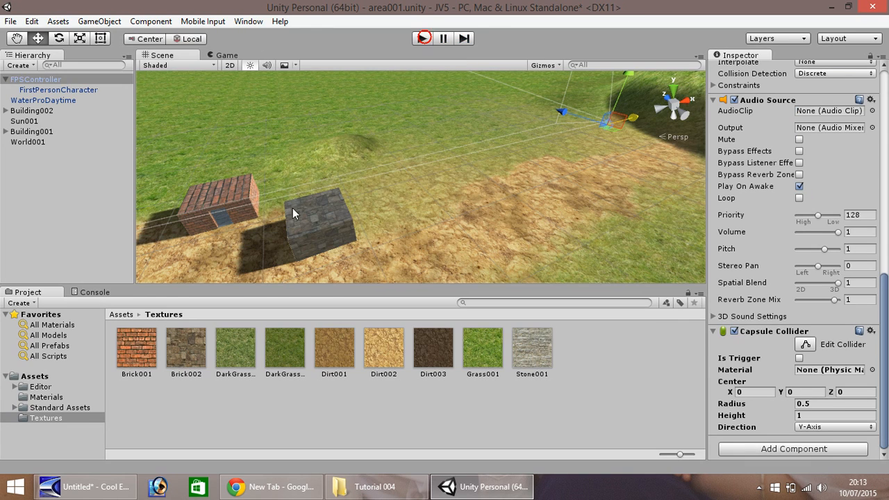
Step: Raise the World001 terrain around the large mound's foot where the dirt path meets it, using the first soft brush at size 35 and opacity 10
click(16, 38)
right_drag(529, 174, 466, 161)
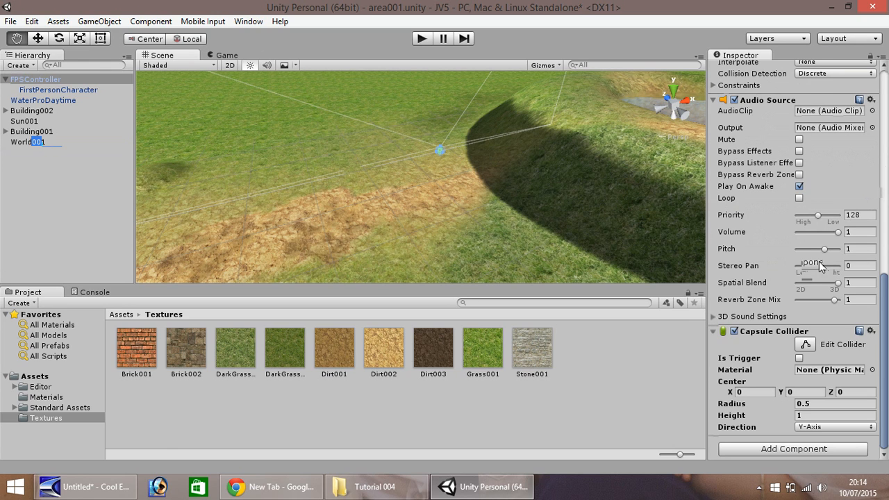
click(41, 40)
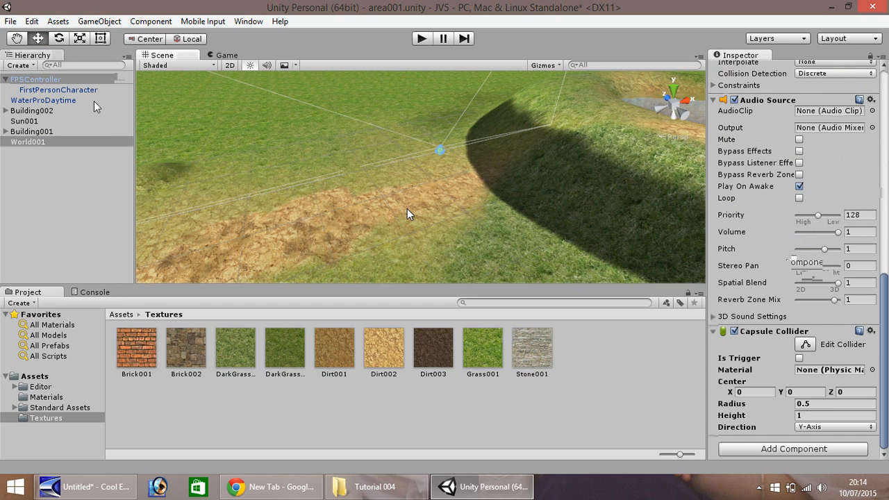
click(41, 80)
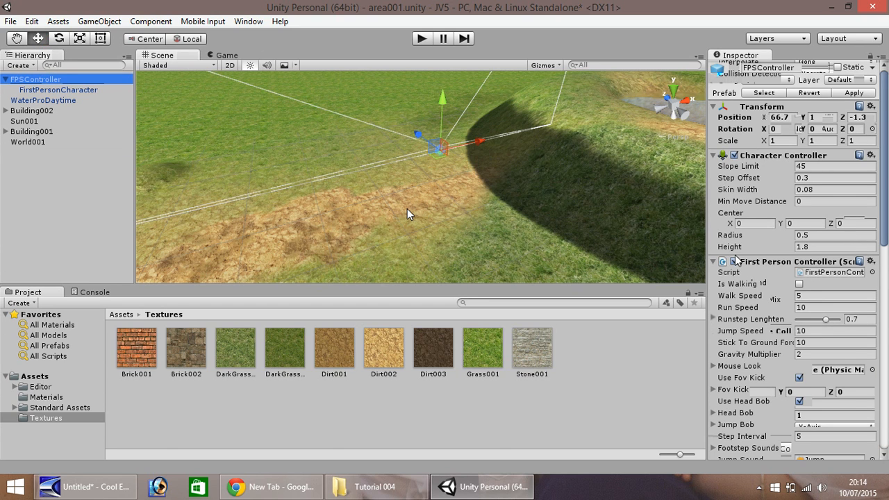
click(32, 142)
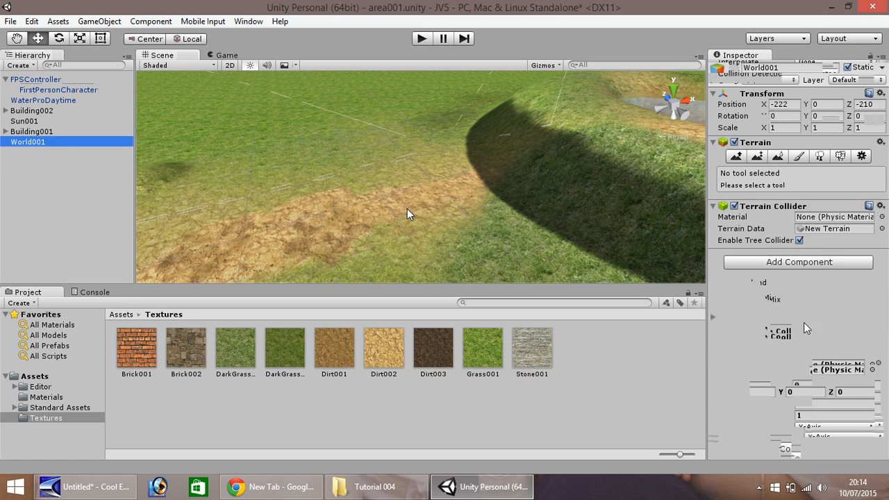
click(739, 159)
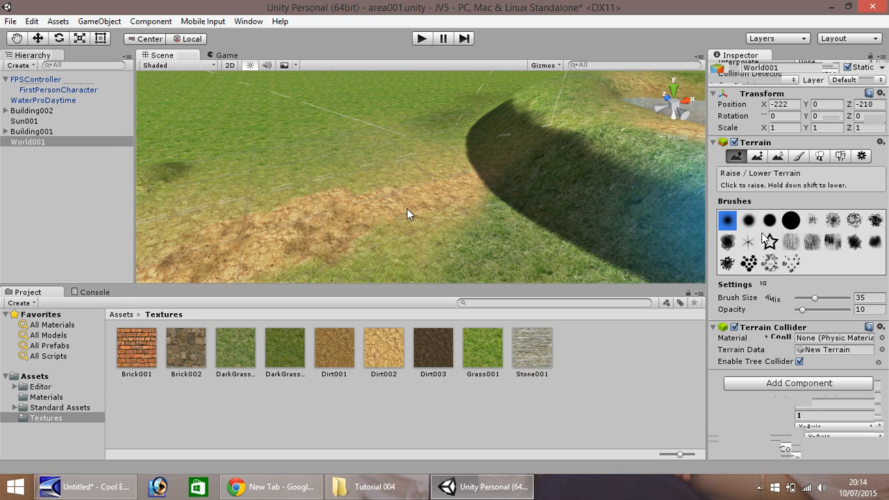
mouse_move(495, 214)
mouse_down()
mouse_move(519, 227)
mouse_move(497, 205)
mouse_move(515, 191)
mouse_move(482, 159)
mouse_move(472, 165)
mouse_move(468, 144)
mouse_up()
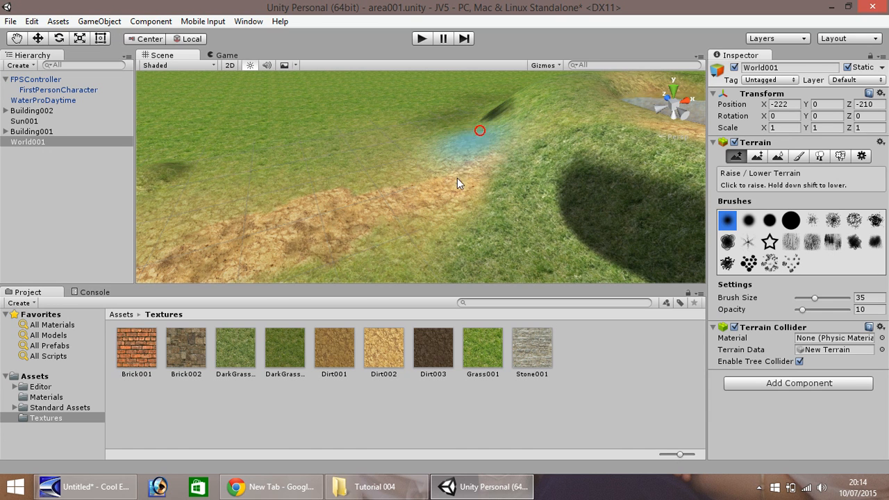
mouse_move(456, 184)
mouse_down()
mouse_move(571, 262)
mouse_move(587, 271)
mouse_move(597, 261)
mouse_up()
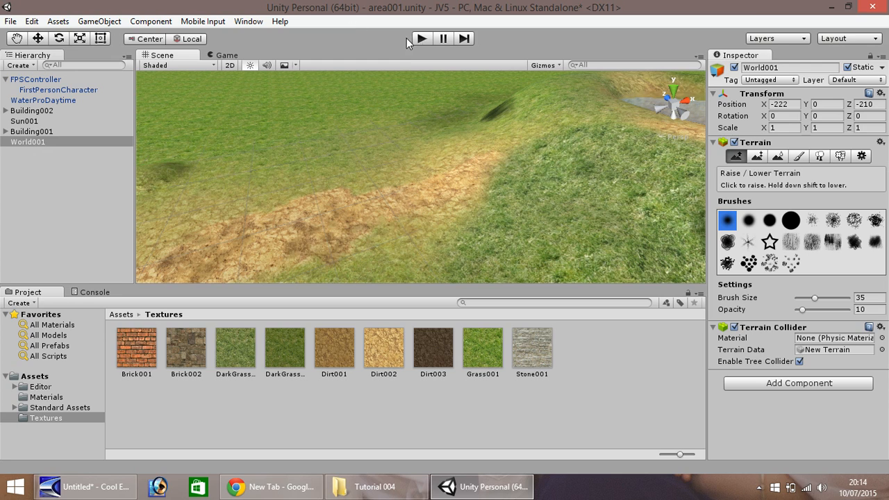
Step: Start a play-test and walk forward into the reshaped slope of the large mound
click(421, 39)
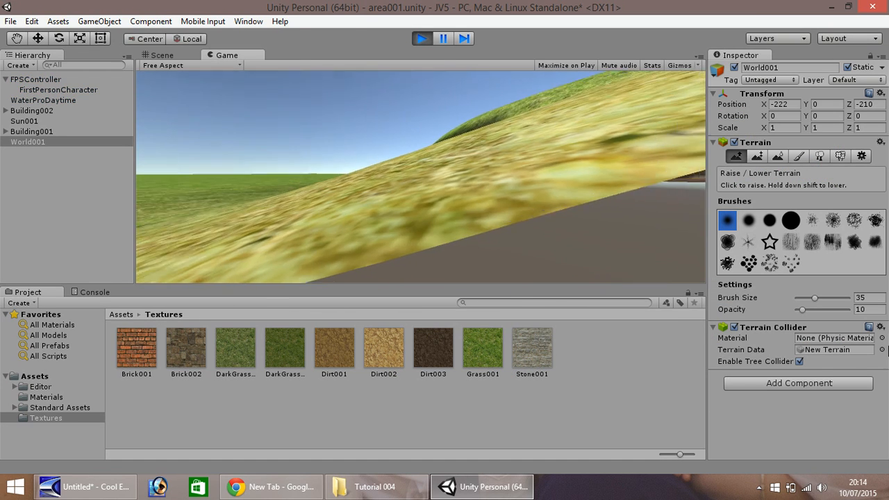
key(w)
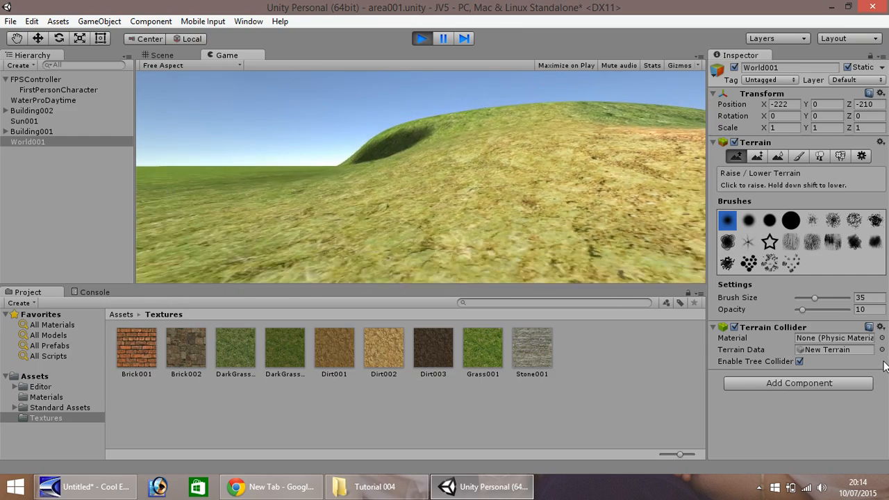
key(w)
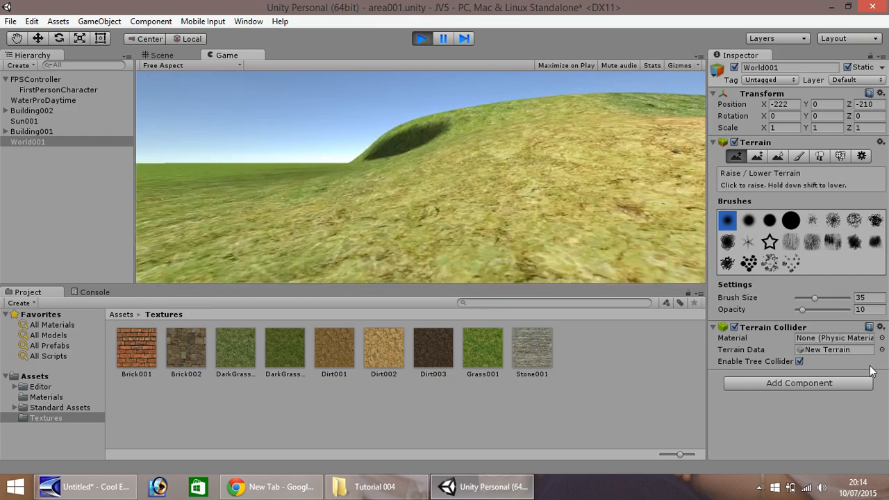
key(w)
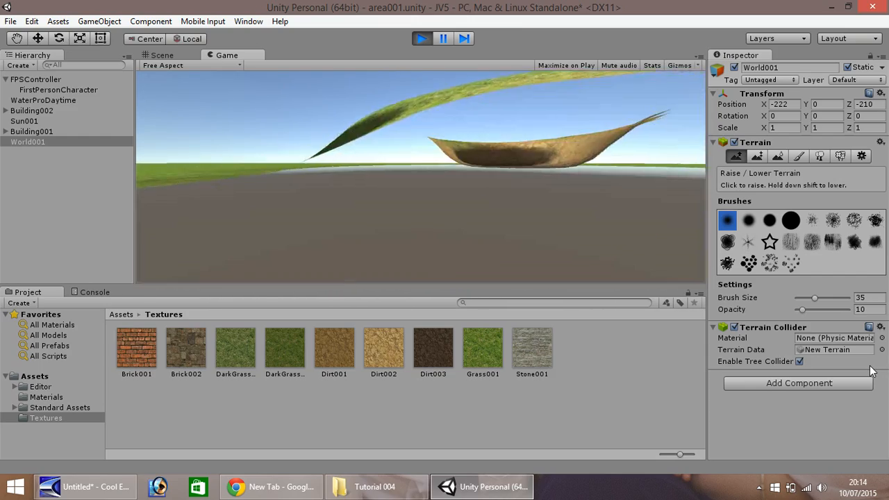
key(w)
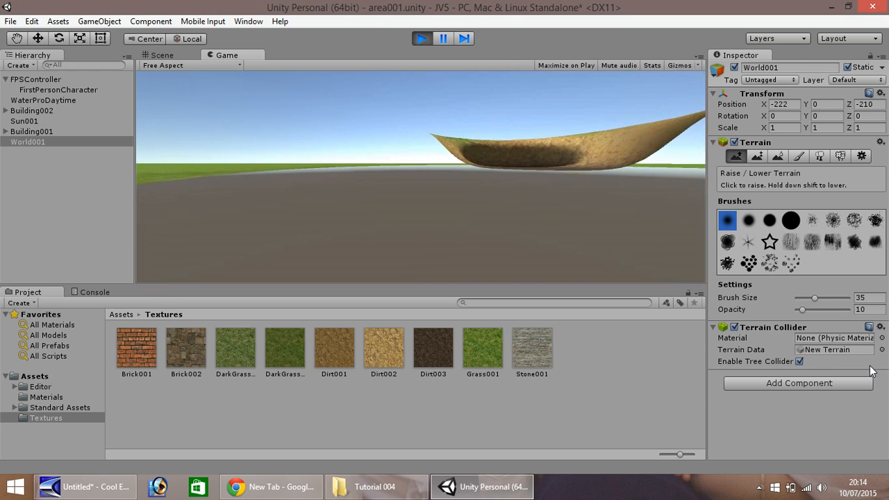
Step: Turn back towards the two buildings and walk across the grass onto the small mound beside them
key(w)
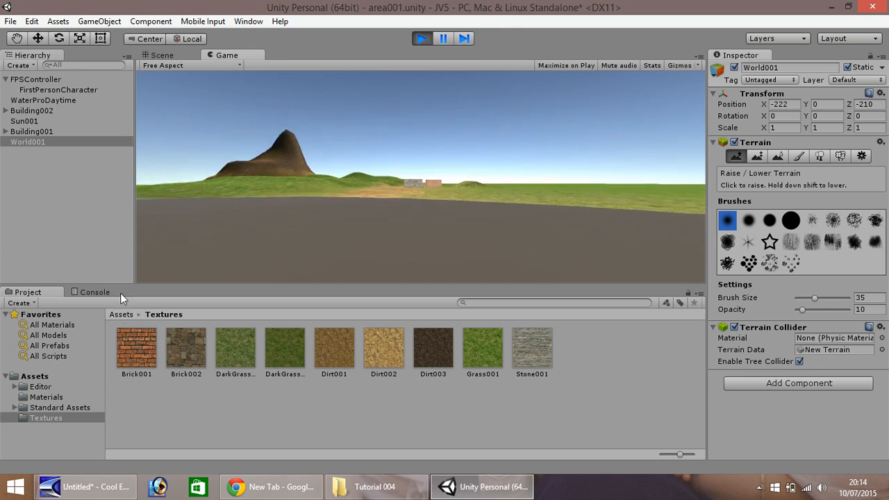
key(w)
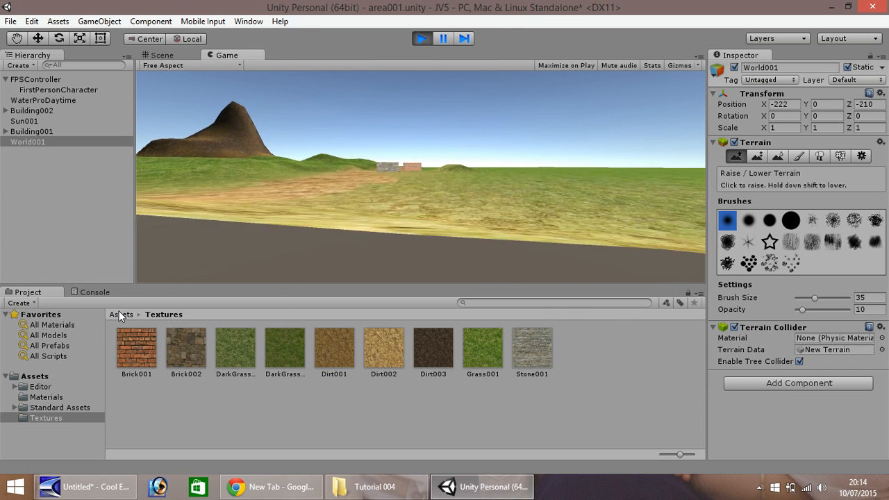
key(w)
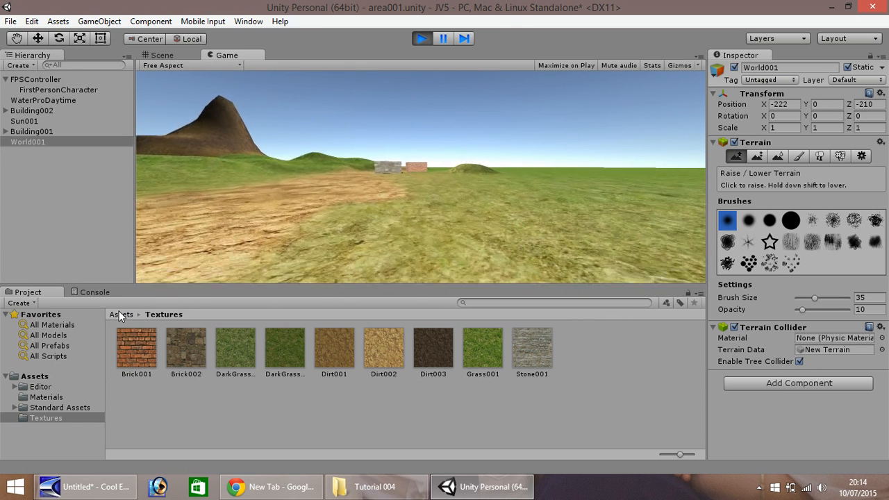
key(w)
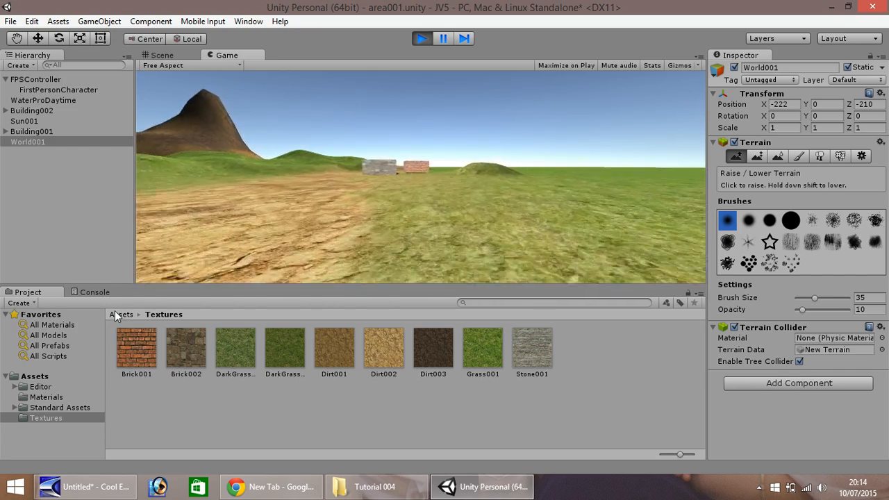
key(w)
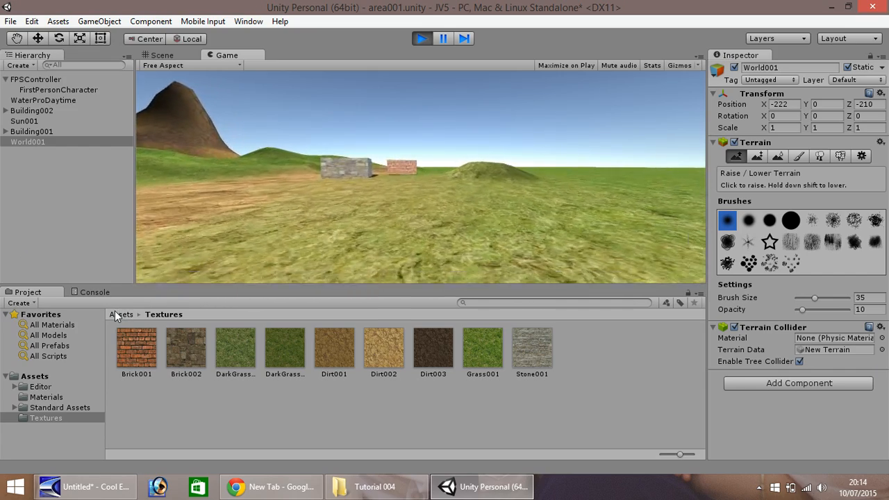
key(w)
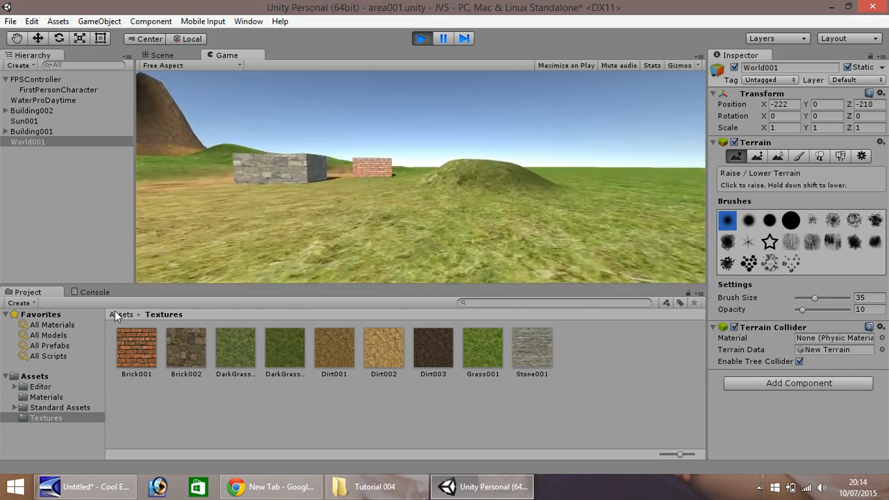
key(w)
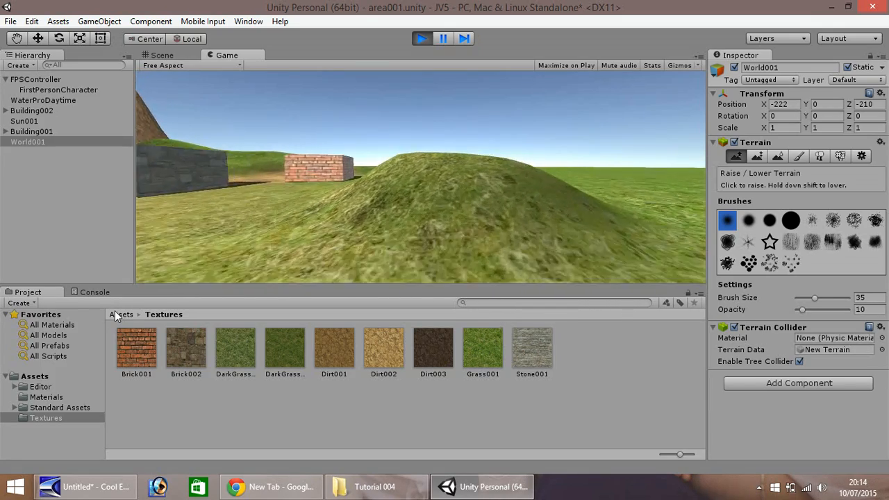
key(w)
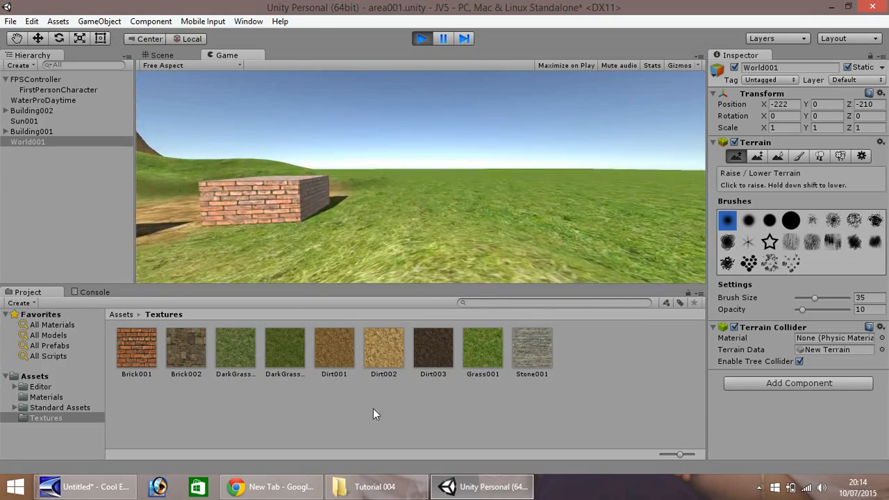
Step: Turn towards the large mound and walk over the small mound's crest and down its far side
key(w)
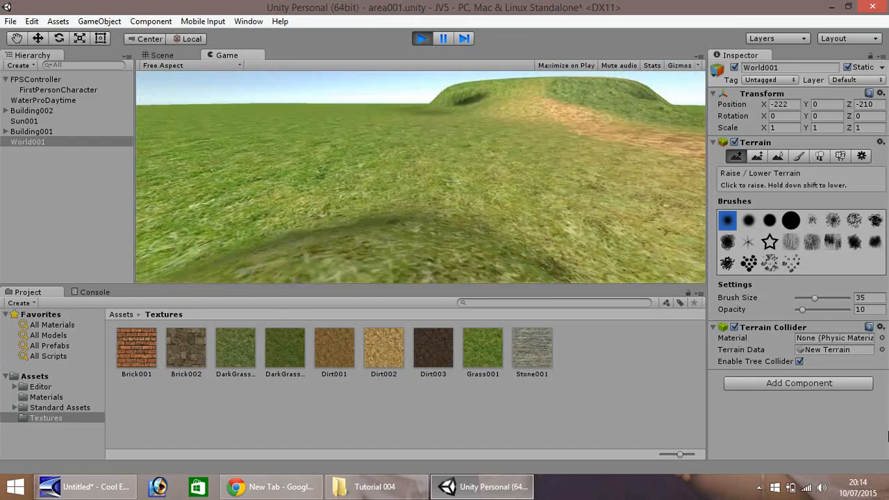
key(w)
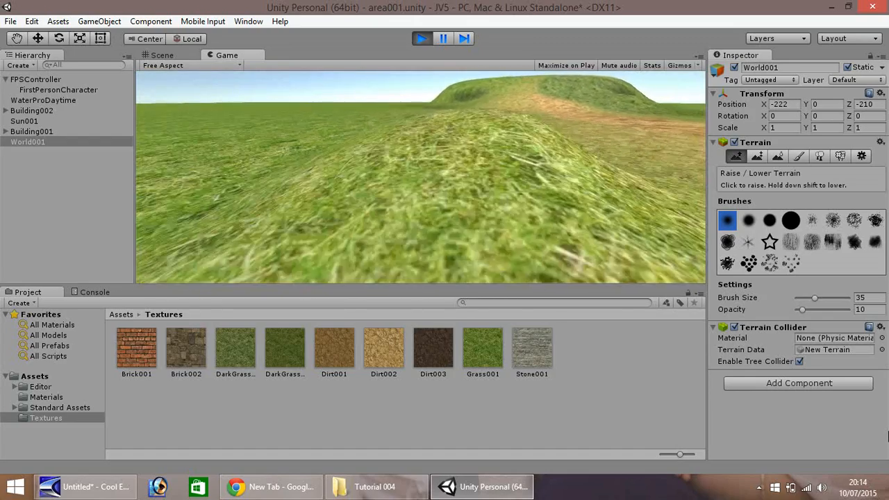
key(w)
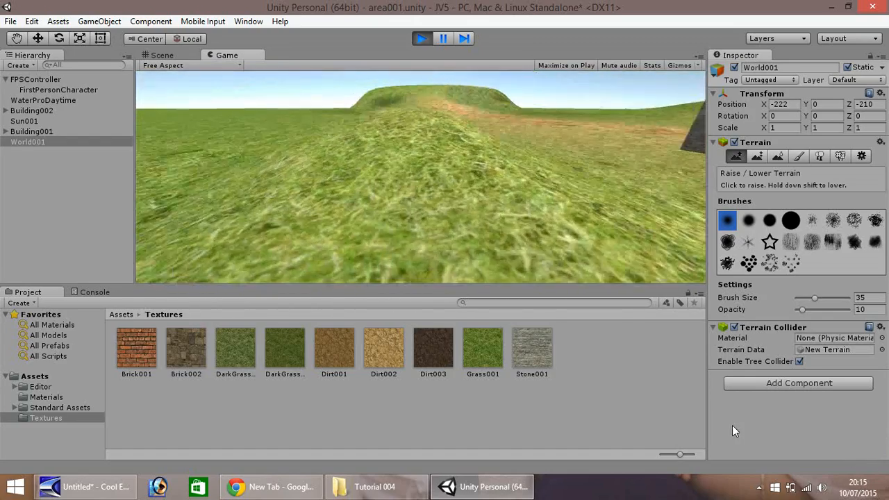
key(w)
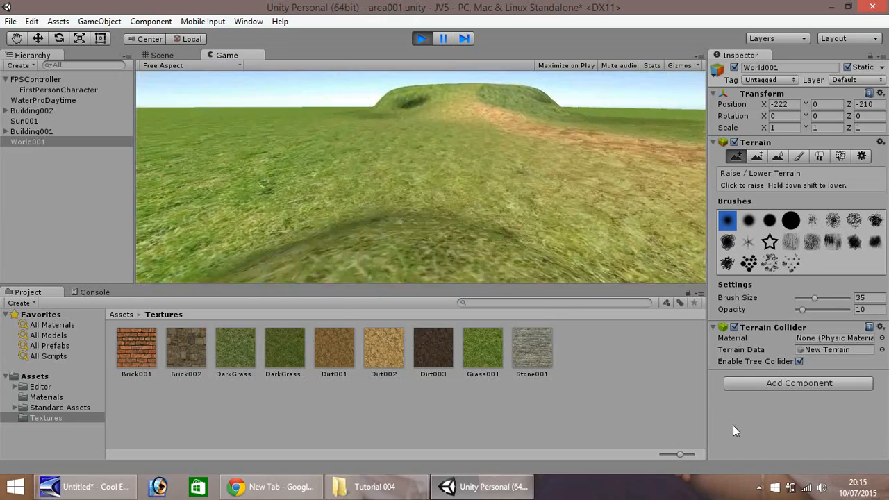
key(w)
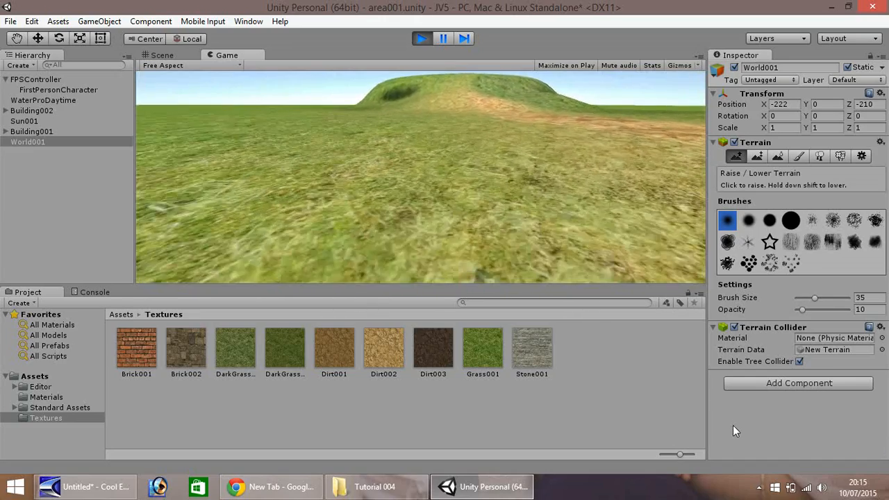
Step: Walk across the grass onto the dirt path and follow it up the large mound's slope
key(w)
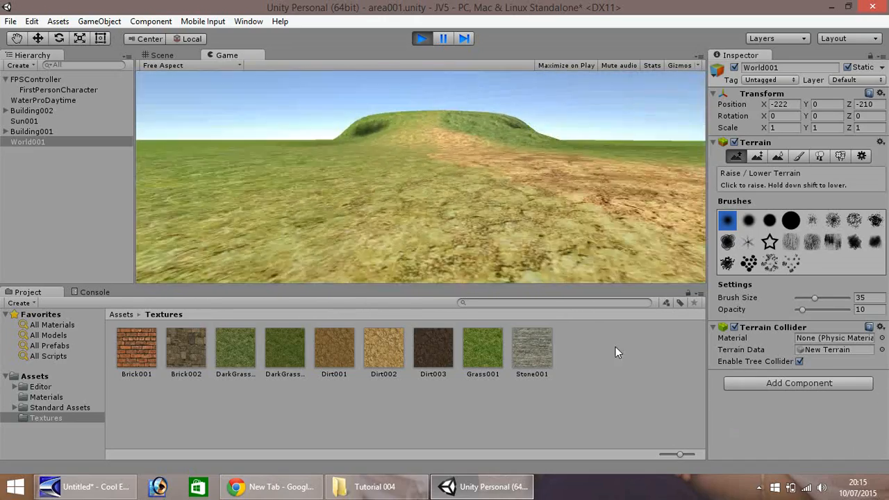
key(w)
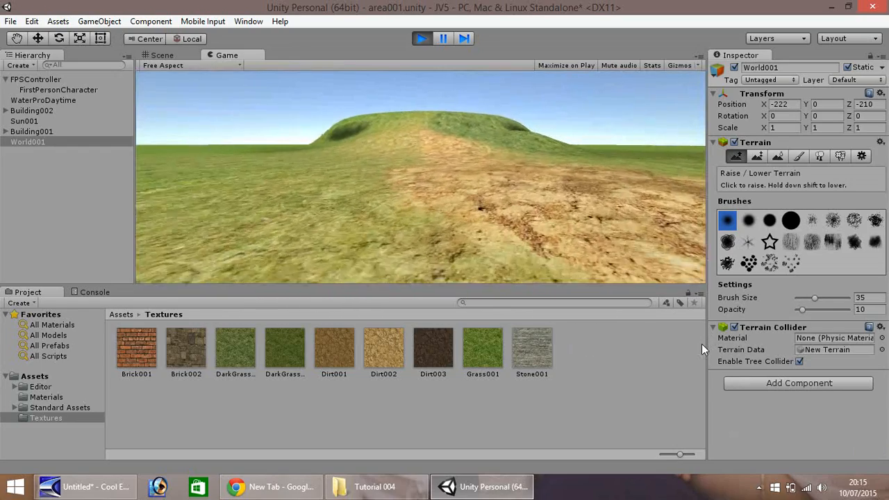
key(w)
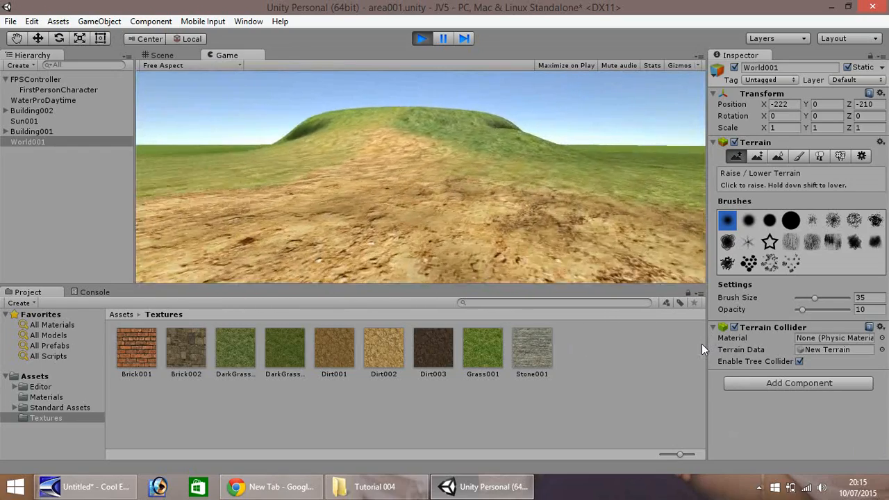
key(w)
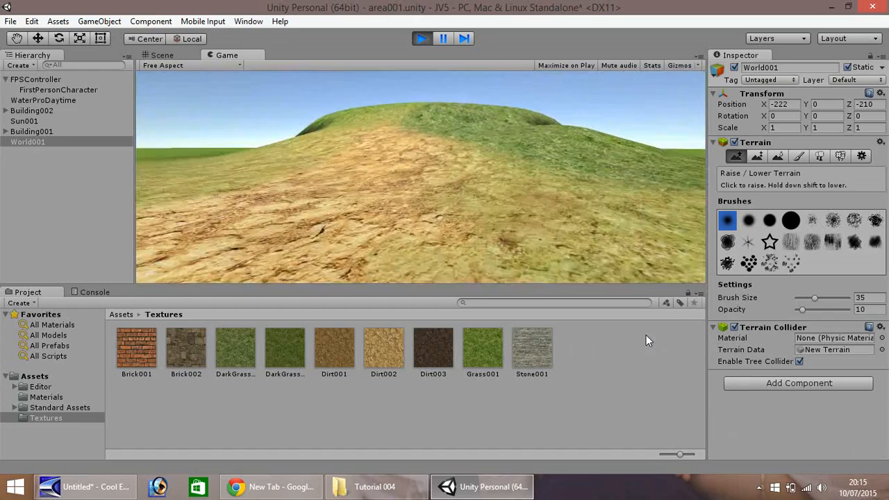
key(w)
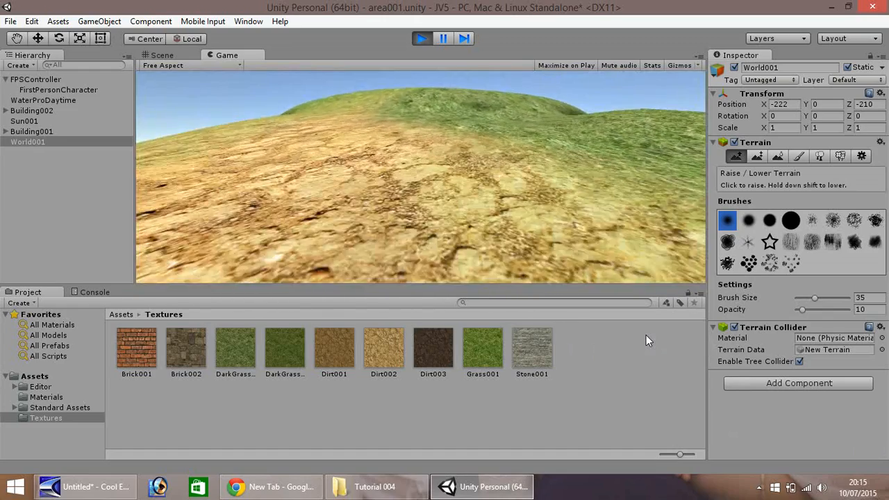
key(w)
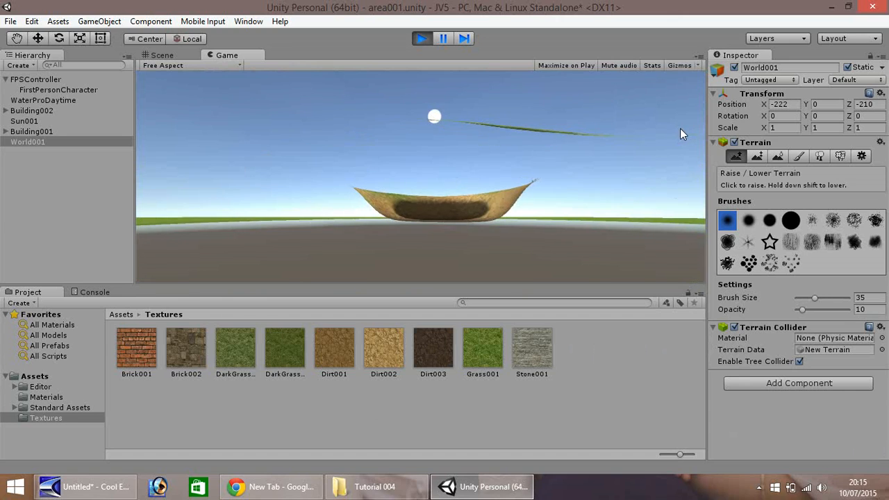
Step: Jump repeatedly at the large mound's slope to test its collision, and stop the play-test
key(space)
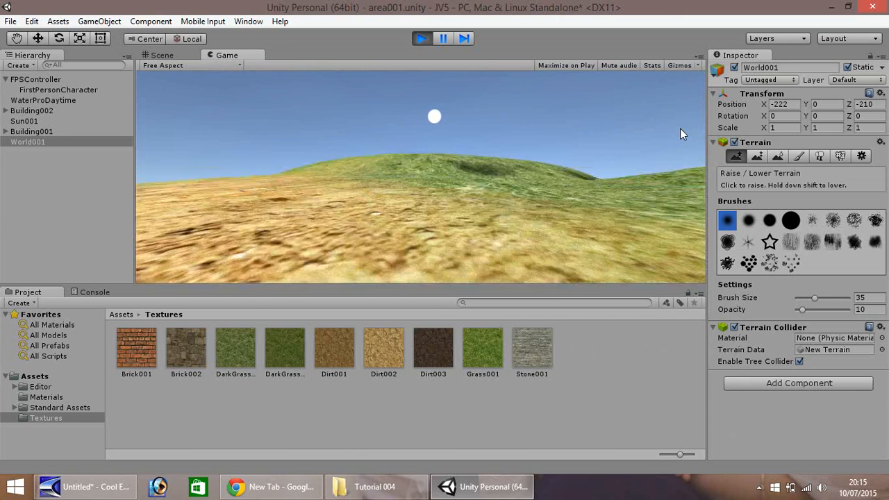
key(space)
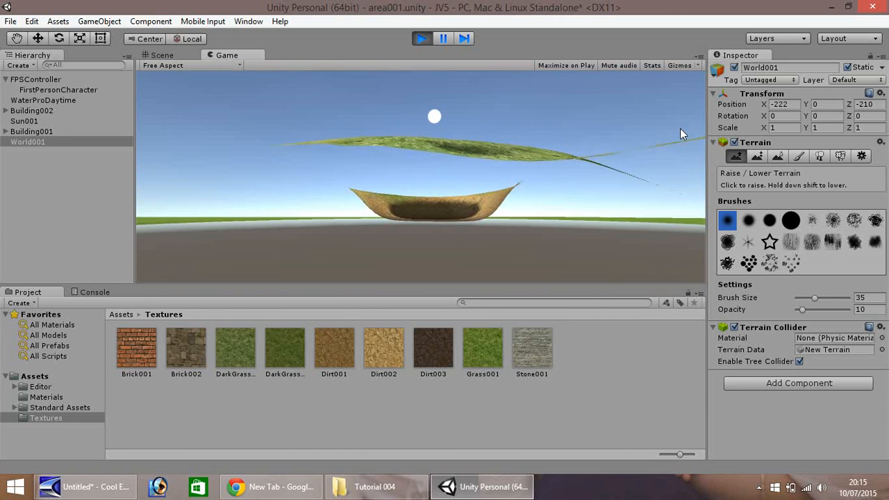
key(space)
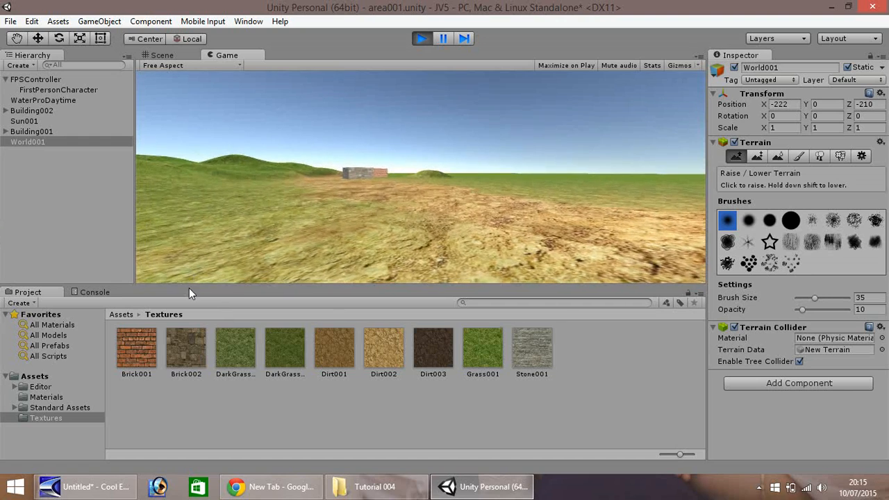
click(420, 39)
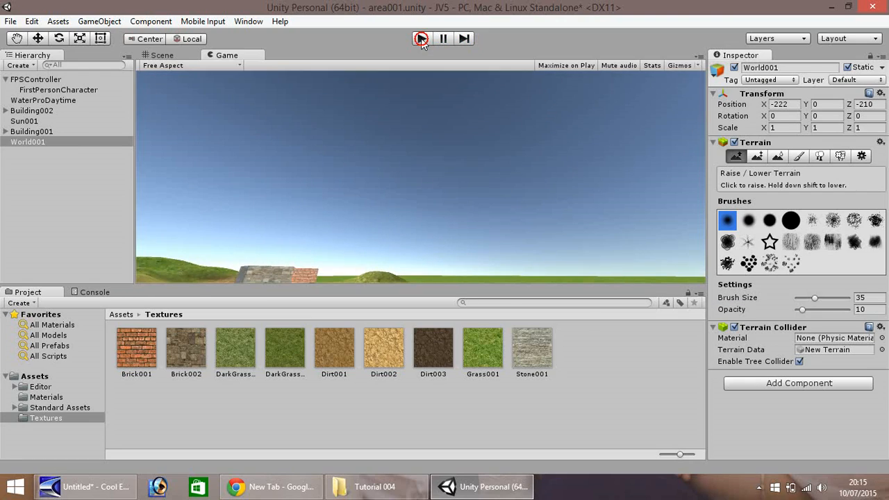
Step: Move the FPSController up to Y 7.9 and along to X 104.5, beside the large mound's rim
click(35, 79)
click(38, 38)
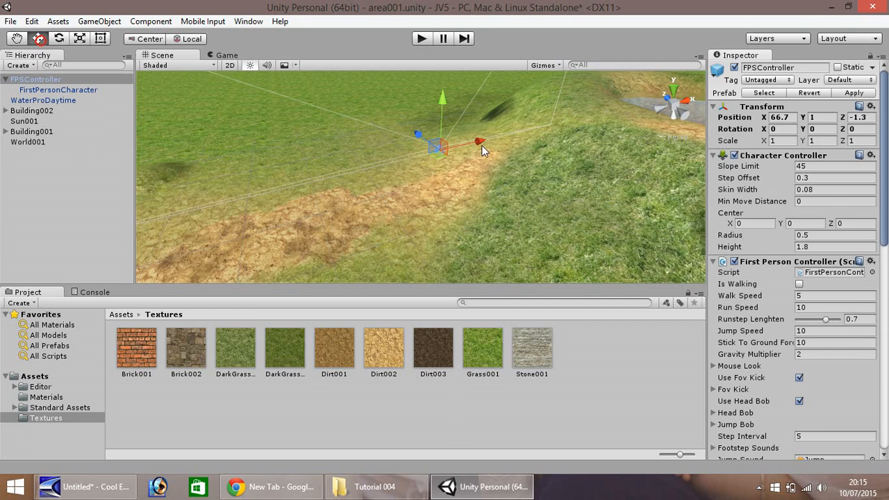
drag(446, 93, 621, 113)
click(31, 81)
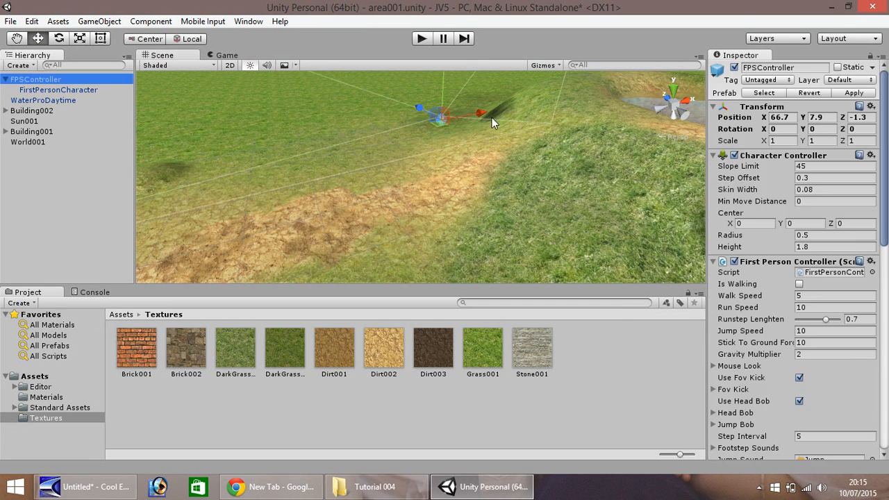
drag(482, 117, 557, 106)
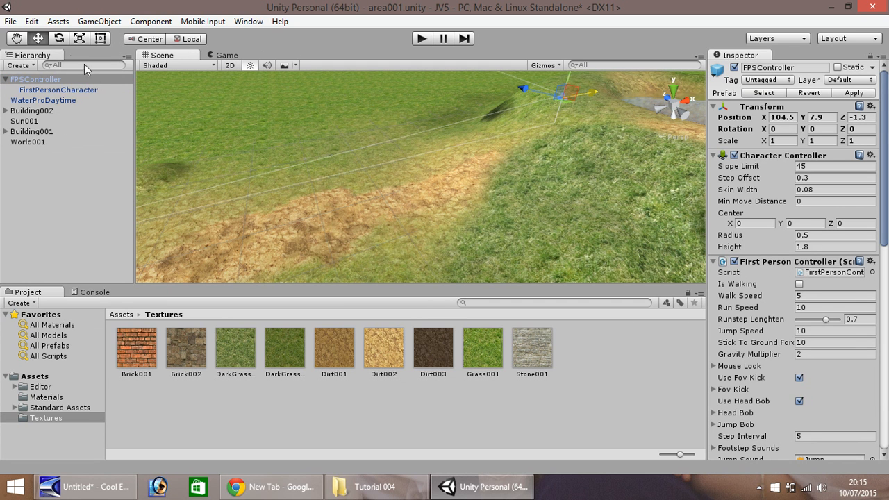
Step: Raise the FPSController above the large mound's rim to Y 18.7 and run a short play-test from there
click(18, 43)
drag(424, 145, 79, 243)
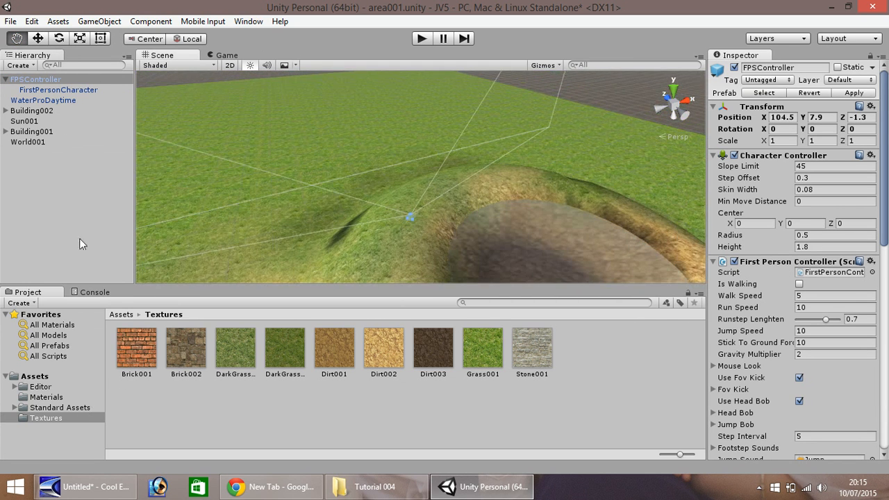
click(39, 38)
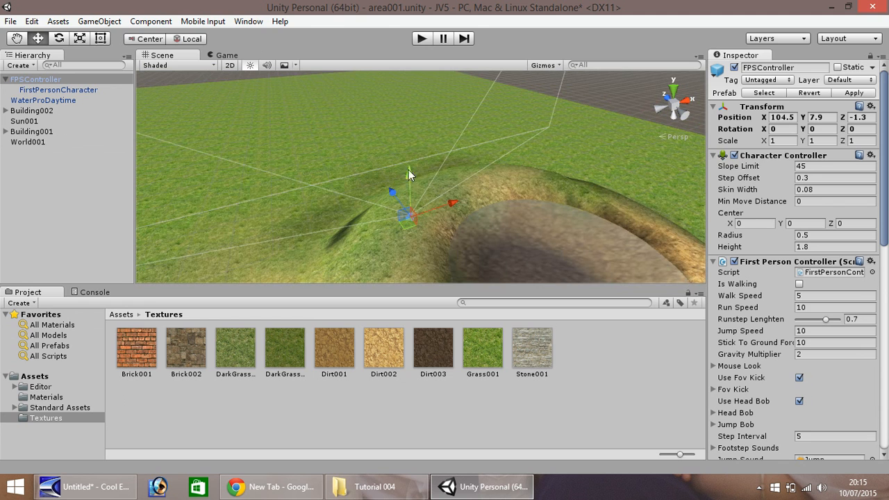
drag(409, 169, 409, 133)
click(425, 40)
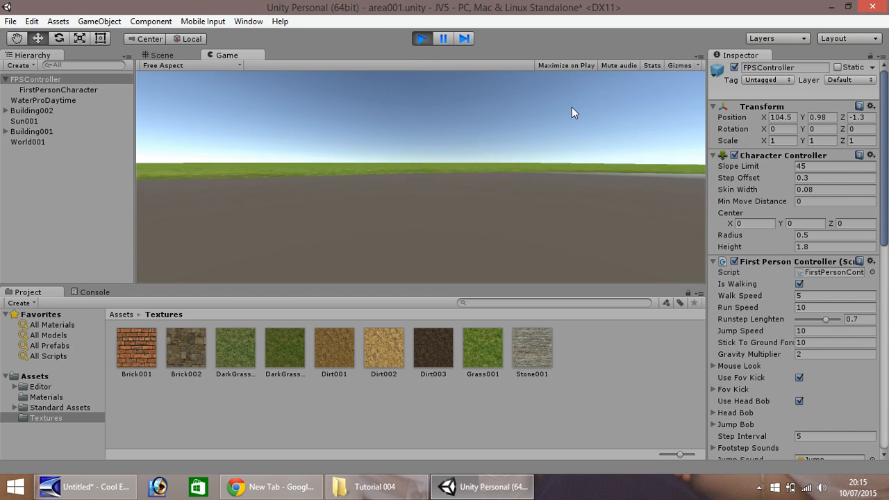
click(420, 39)
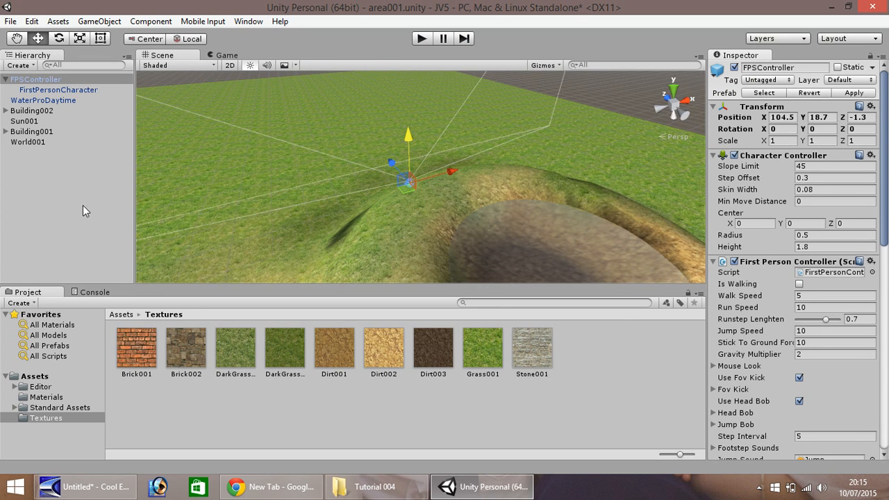
Step: Raise a steep, flat-topped plateau on World001's grass beside the large mound with the solid round brush, size 35, opacity 10
click(28, 79)
click(34, 419)
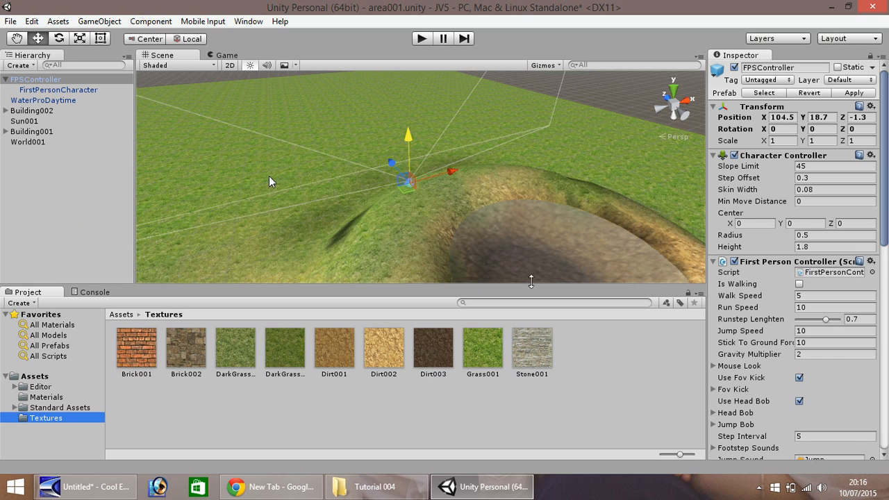
click(25, 142)
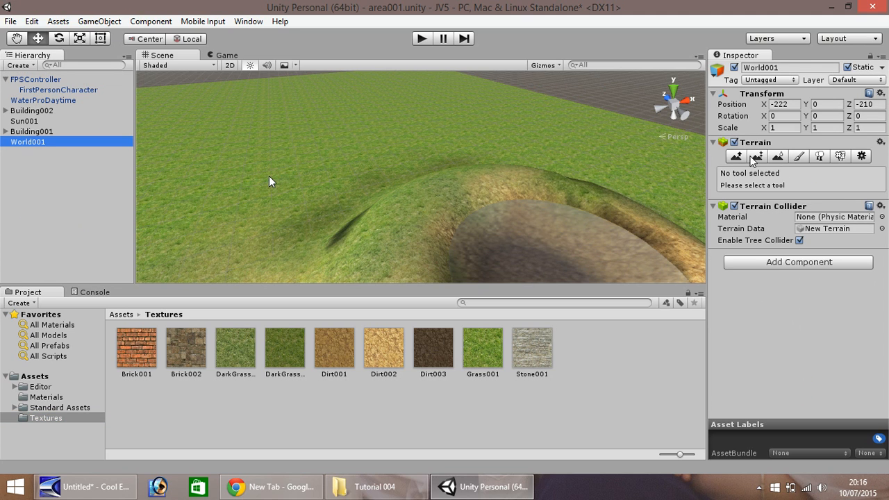
click(740, 157)
click(790, 220)
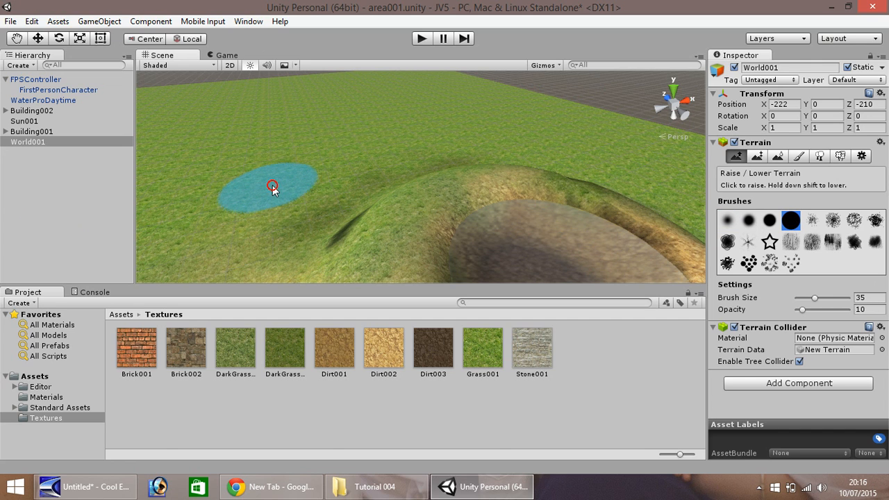
drag(267, 183, 266, 184)
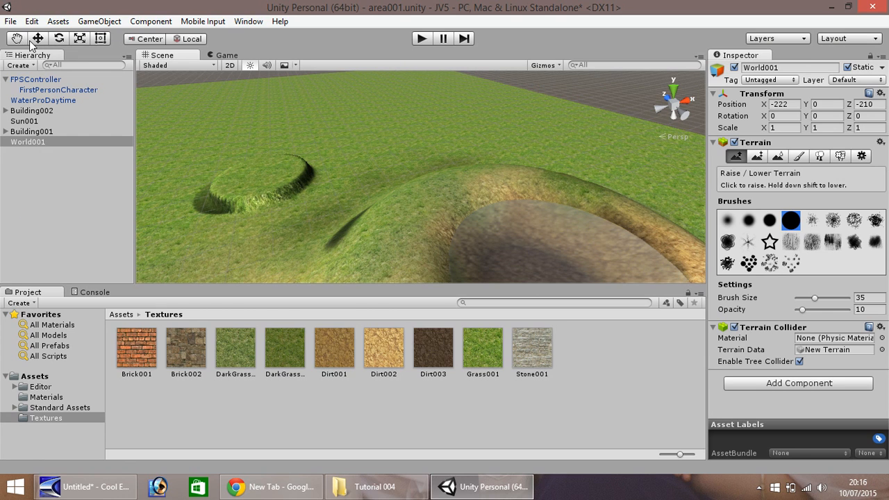
Step: Move the FPSController next to the new plateau, at about X 72.3 and Z 29.7
click(36, 79)
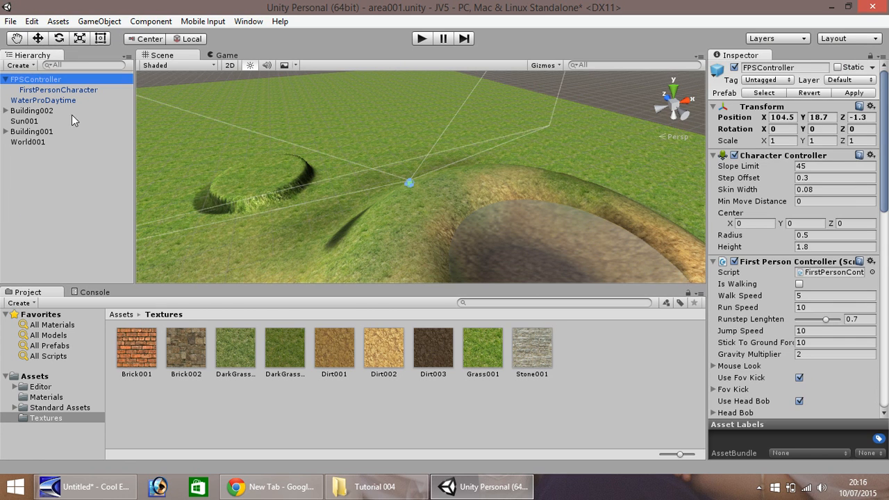
click(39, 39)
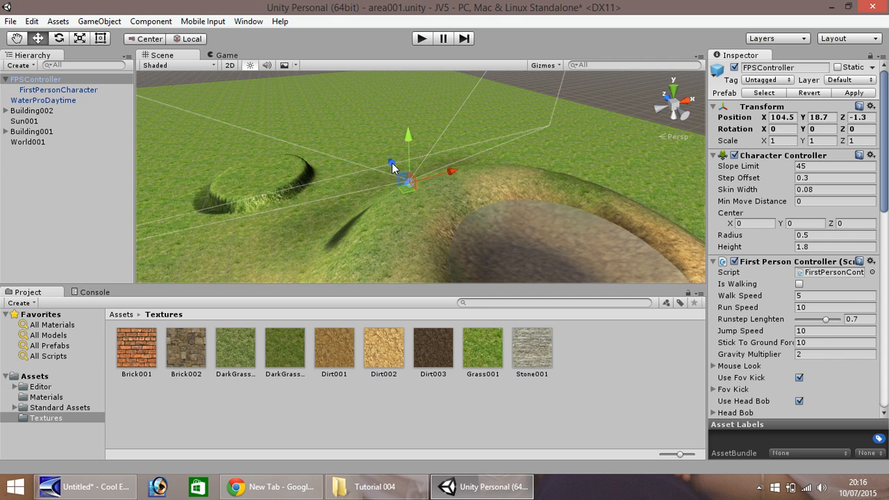
drag(392, 167, 336, 109)
drag(409, 131, 326, 153)
Step: Play-test from beside the plateau, walking across the grass and over the small mound to the stone and brick buildings, and end the test
click(421, 39)
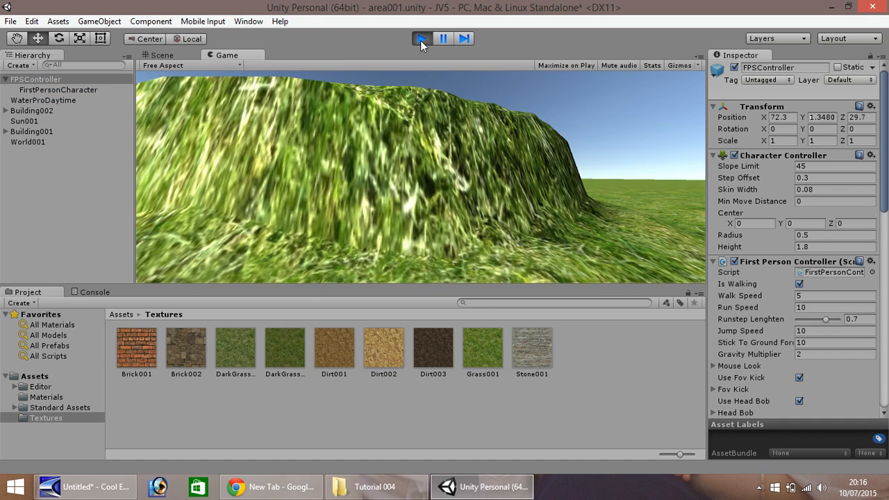
key(w)
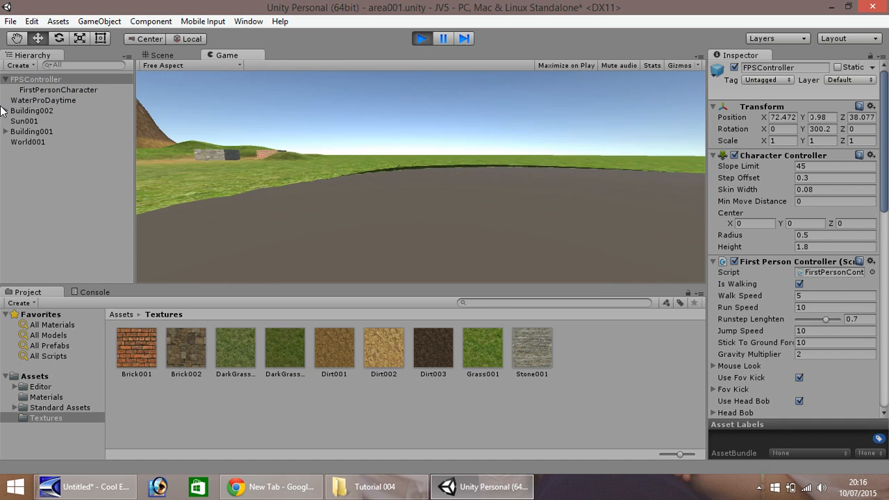
key(w)
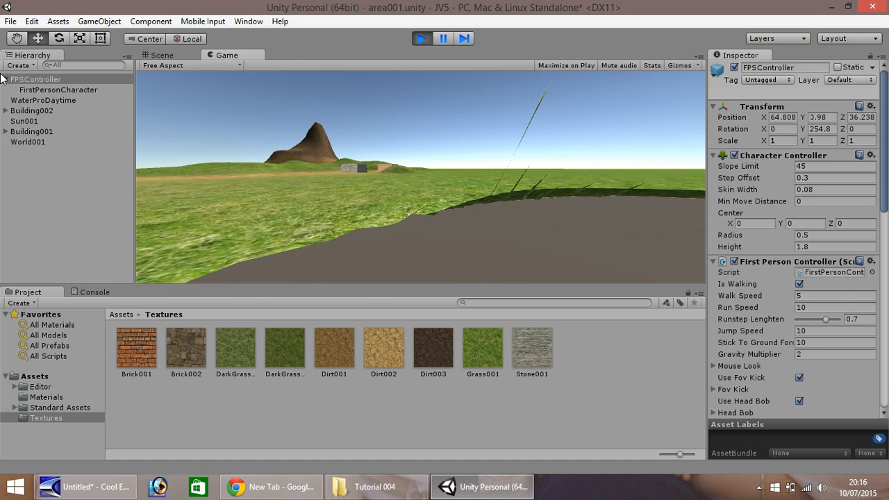
key(w)
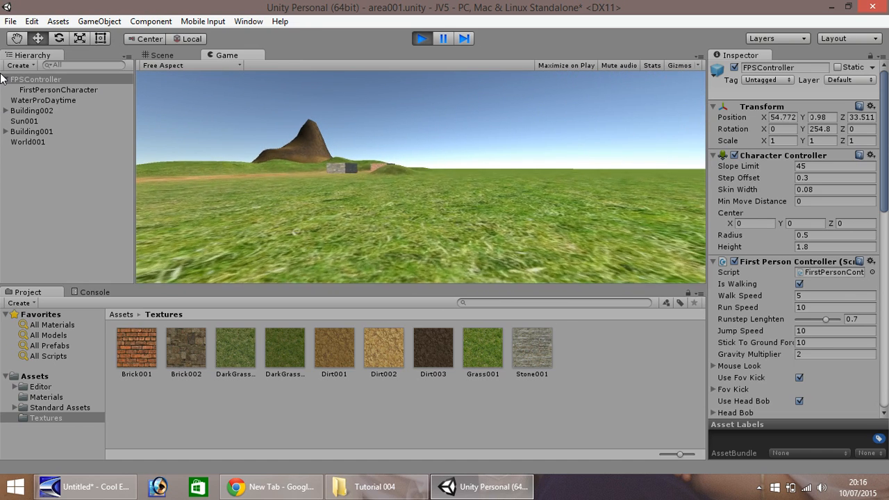
key(w)
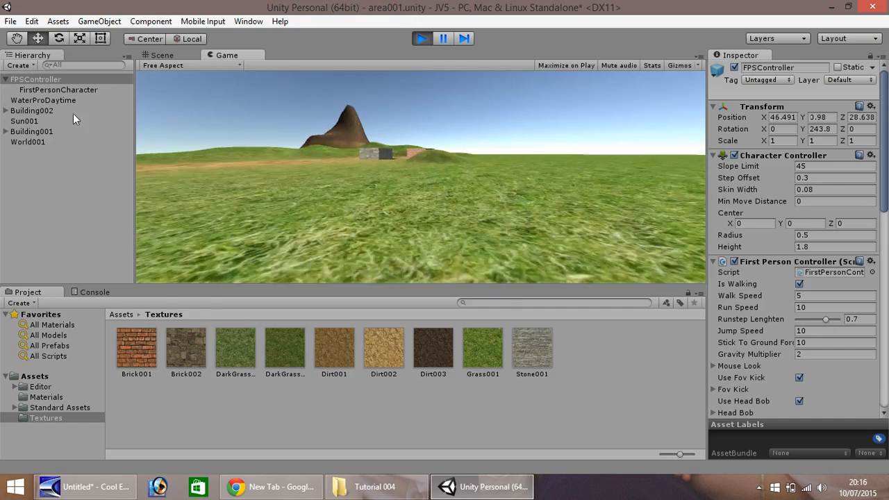
key(w)
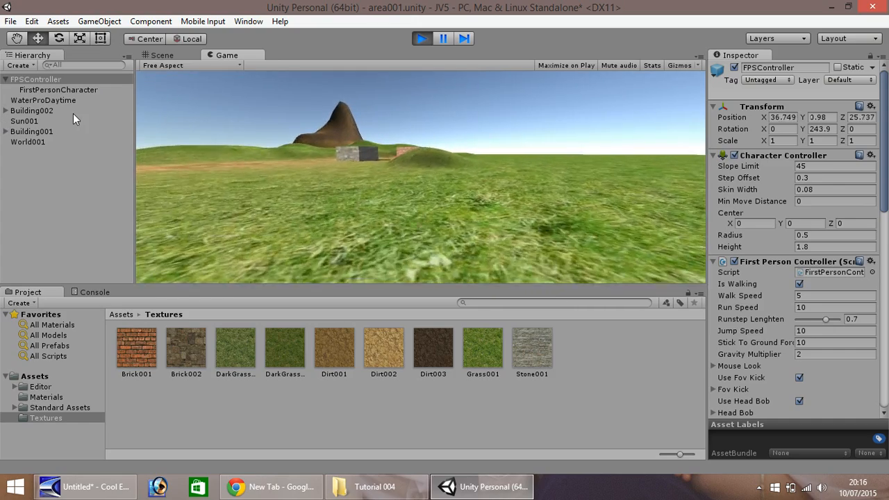
key(w)
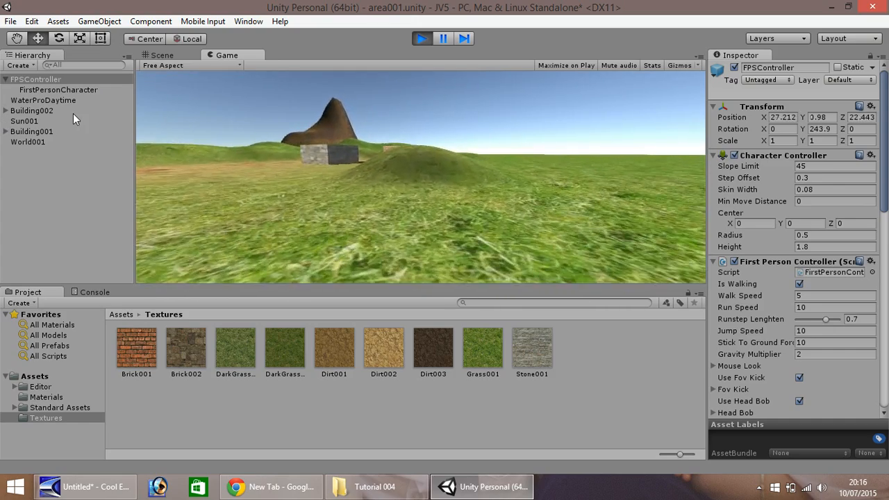
key(w)
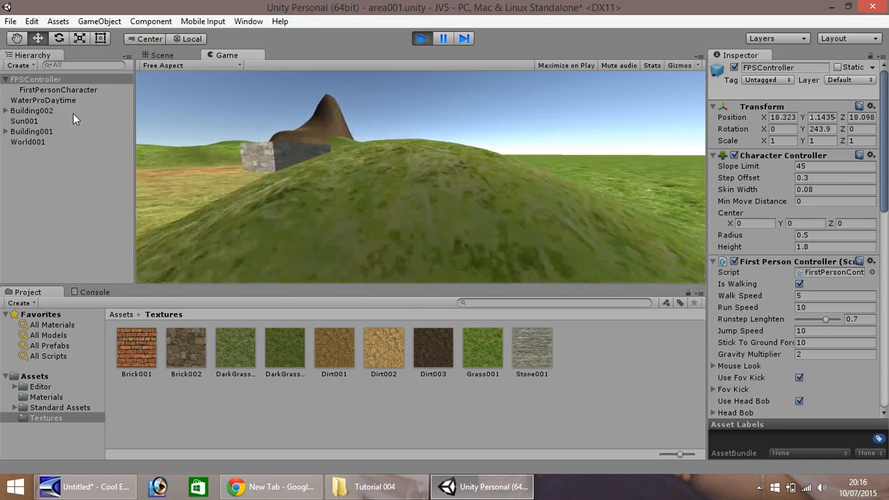
key(w)
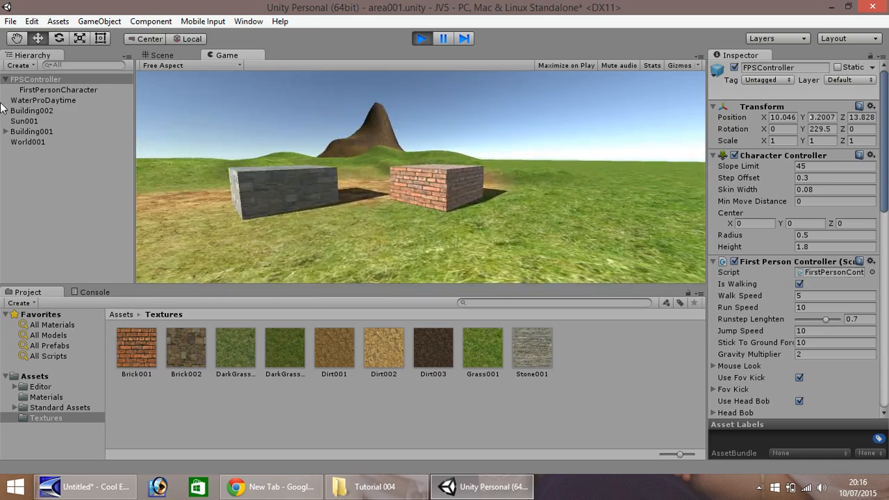
key(w)
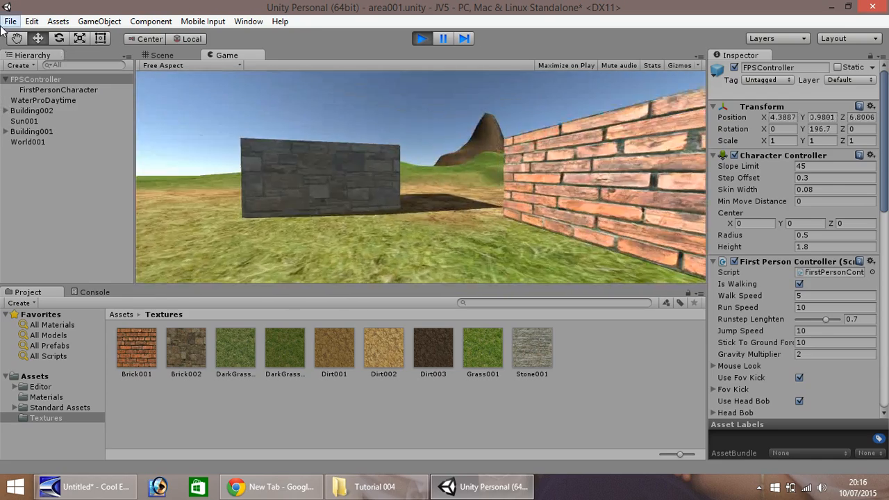
key(w)
click(421, 40)
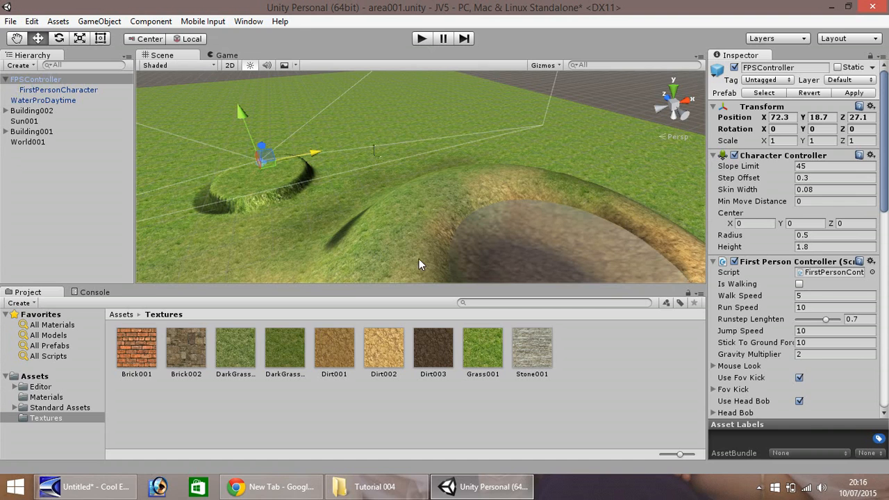
Step: Lower the WaterProDaytime plane inside the large mound's basin to Y 2.2
click(512, 239)
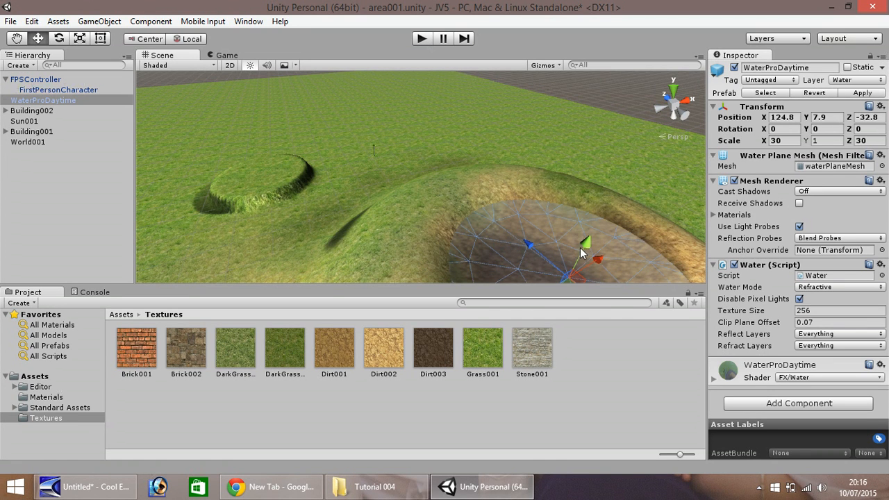
drag(582, 252, 549, 250)
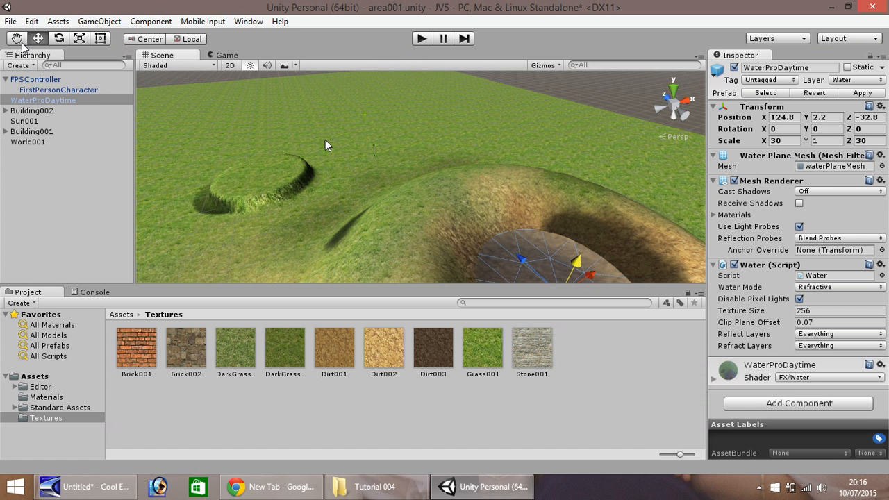
Step: Move the FPSController to X 96.5, Y 34.32, Z -16 above the large mound and set its Y rotation to 90
click(45, 81)
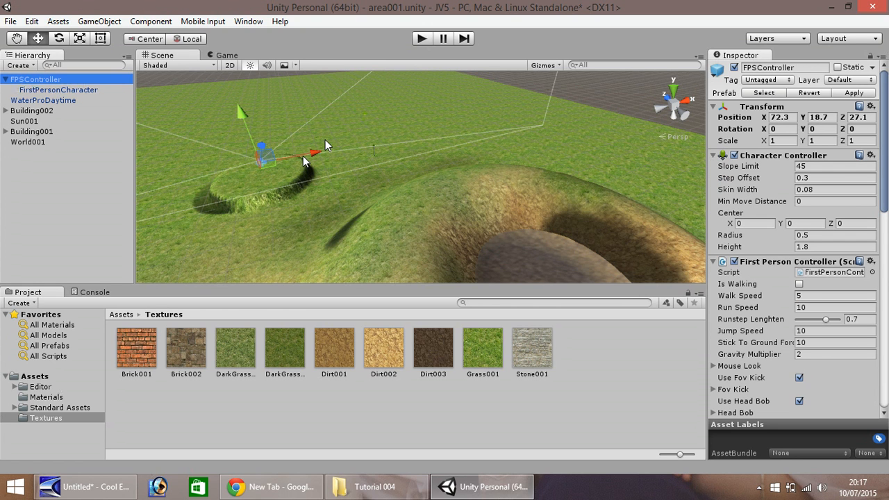
drag(312, 152, 393, 138)
drag(339, 134, 222, 93)
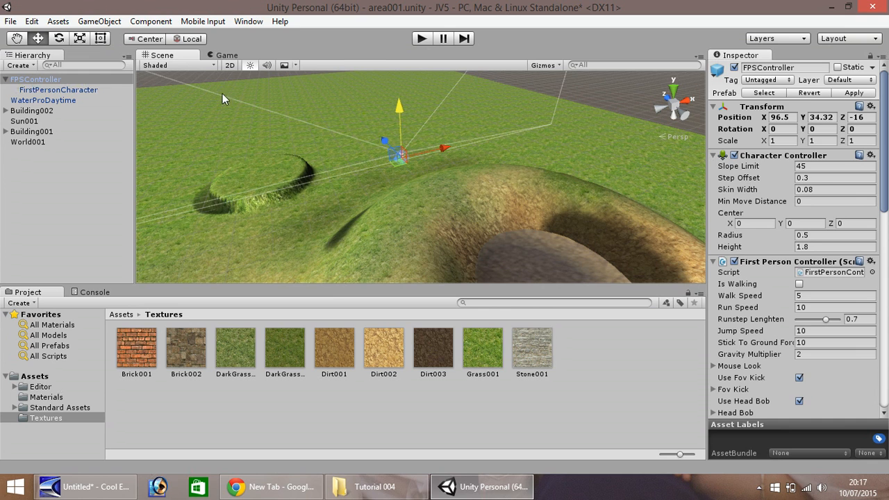
click(810, 131)
text(90)
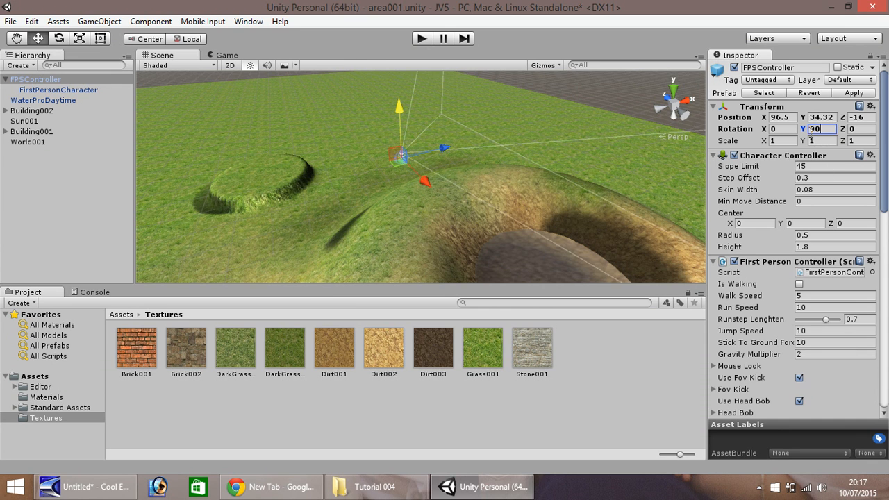
Step: Play-test the FPSController's drop onto the large mound, walk toward the basin's dirt wall, and end the test
click(424, 39)
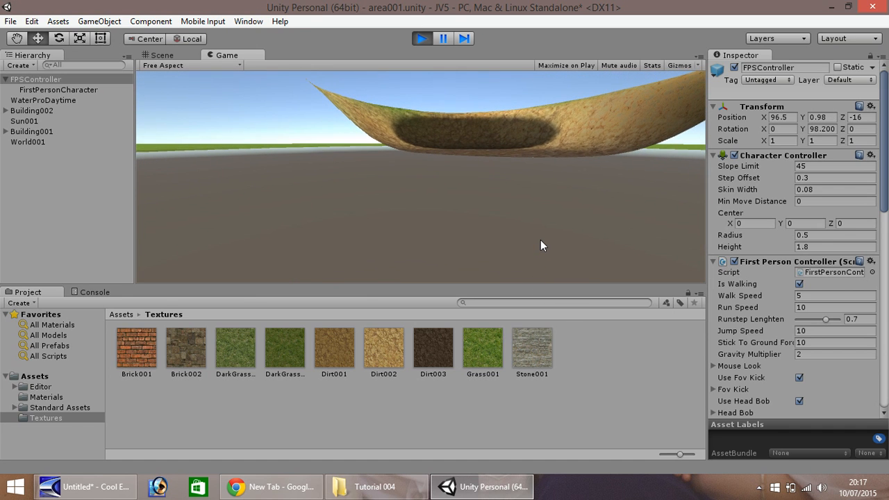
key(d)
key(w)
key(w)
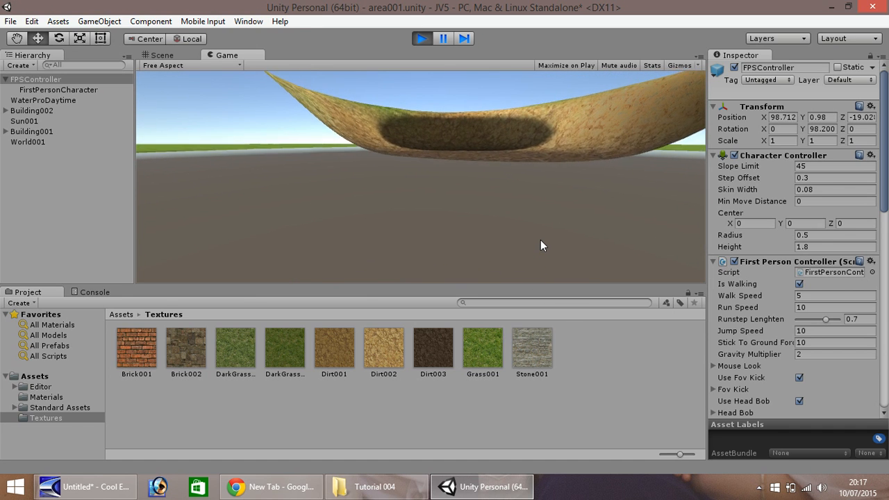
key(w)
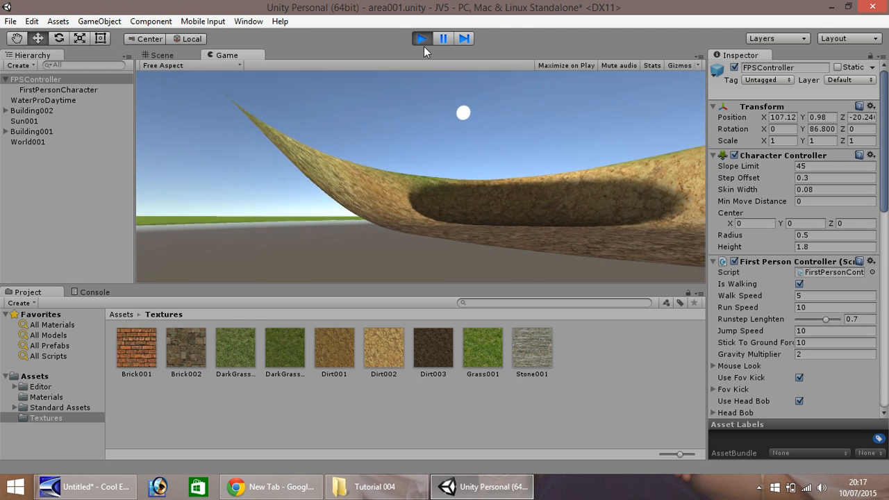
click(421, 38)
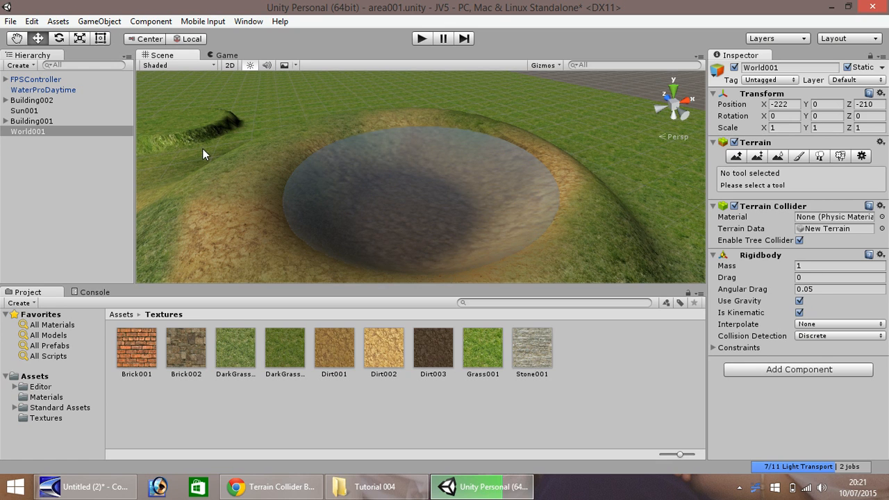
Step: Replace World001's Rigidbody with a newly added Rigidbody component and enable Is Kinematic on it
right_click(756, 253)
click(772, 281)
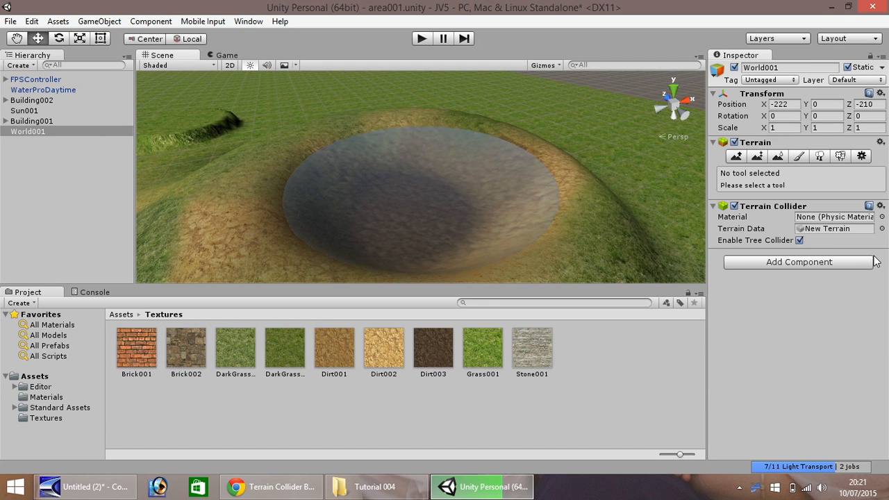
click(814, 261)
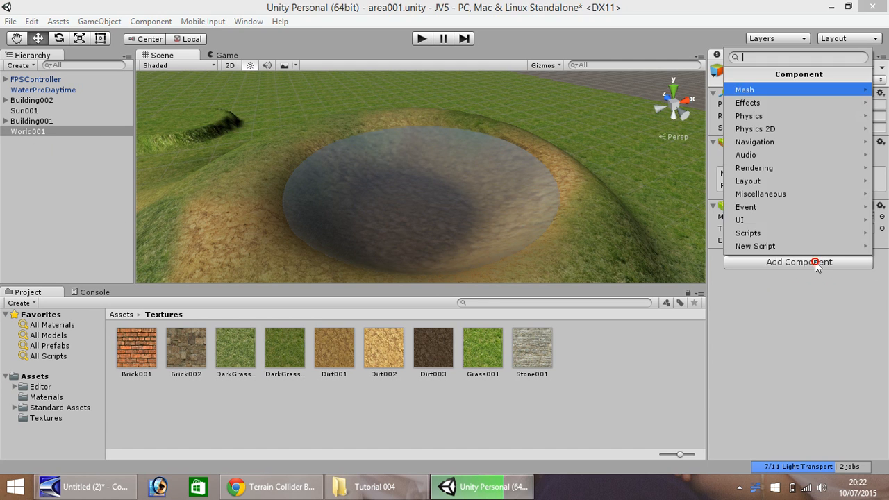
click(782, 118)
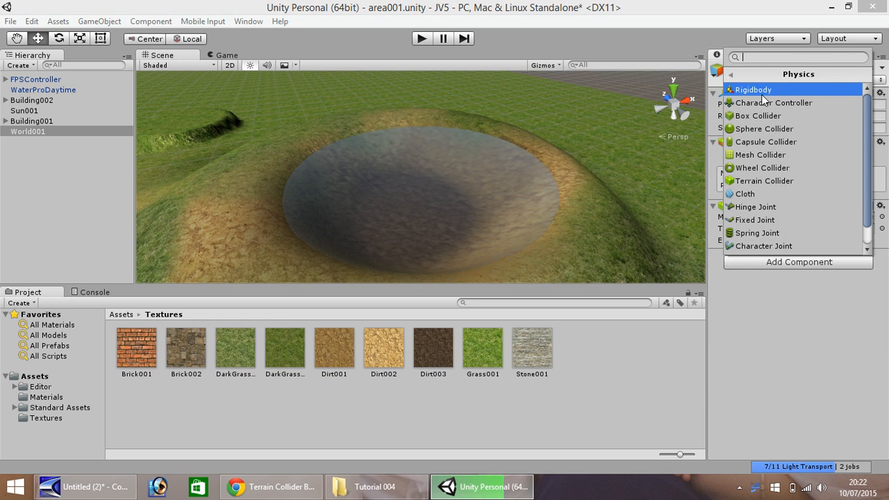
click(757, 90)
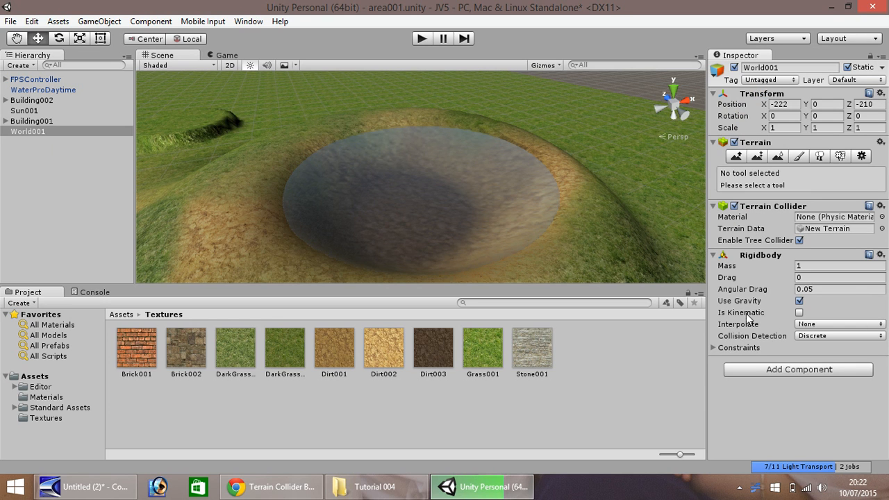
click(799, 314)
Step: Play-test World001 with the kinematic Rigidbody, walking past the plateau toward the large mound's slope, and end the test
click(422, 38)
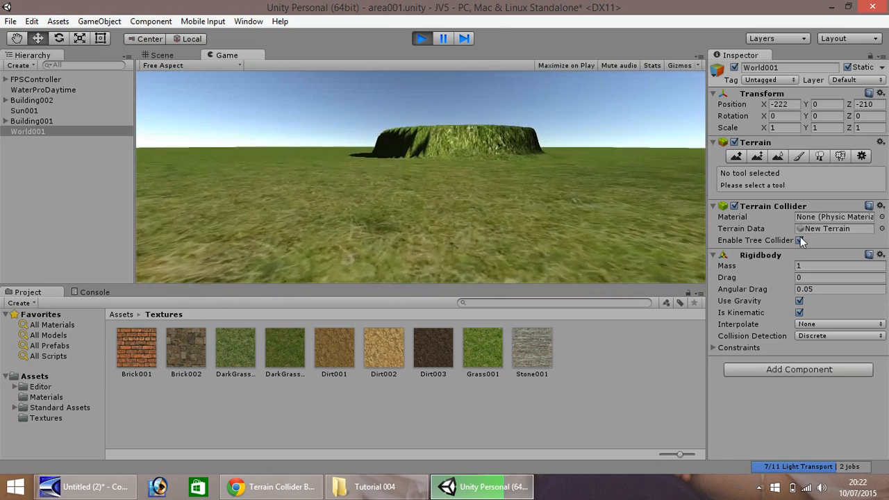
click(799, 239)
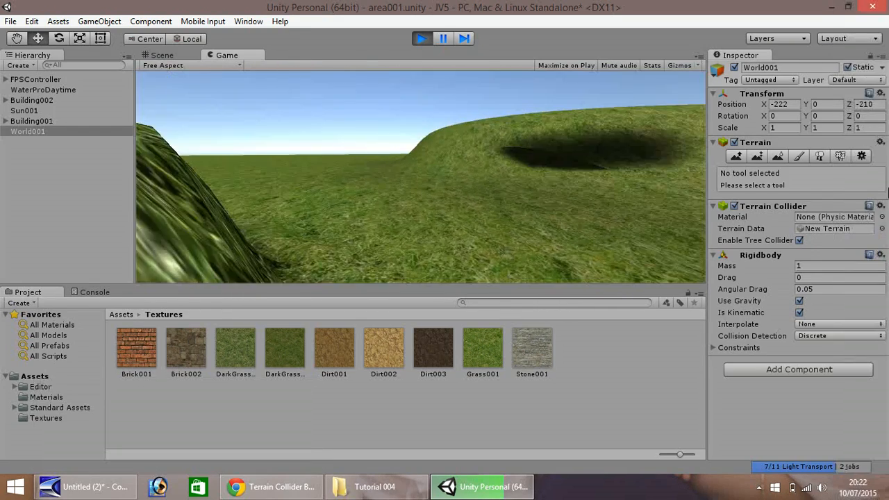
key(w)
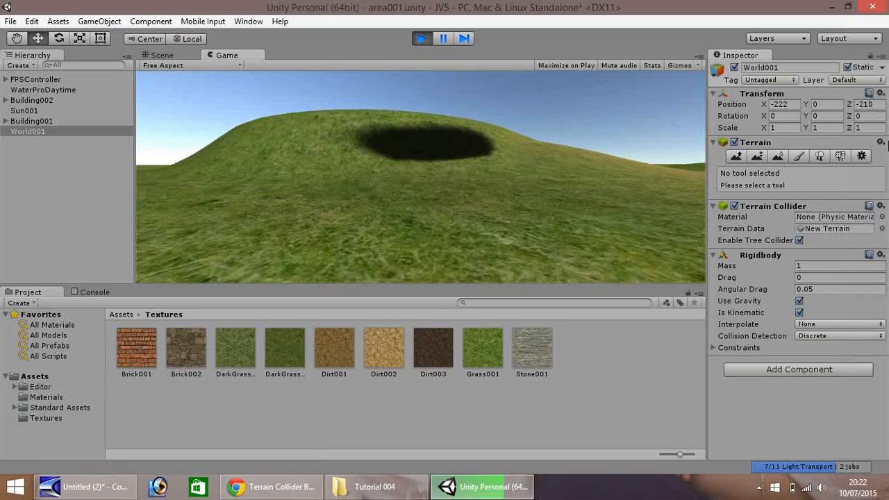
key(w)
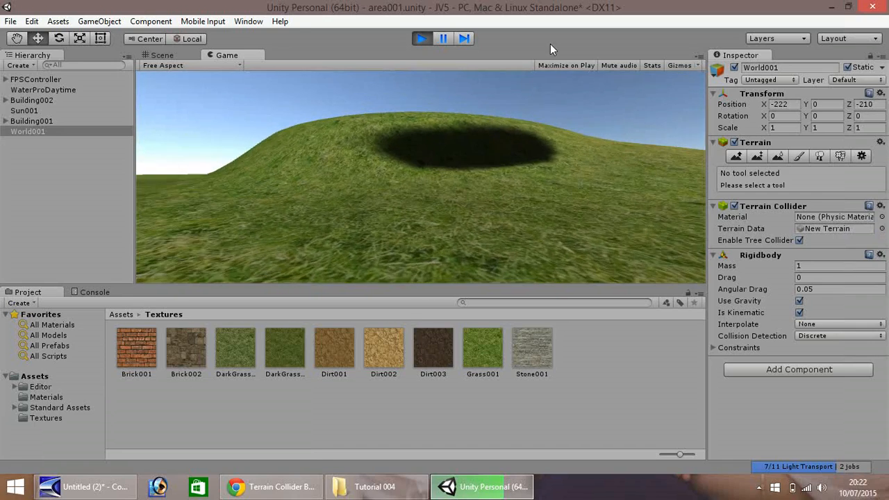
key(w)
click(422, 38)
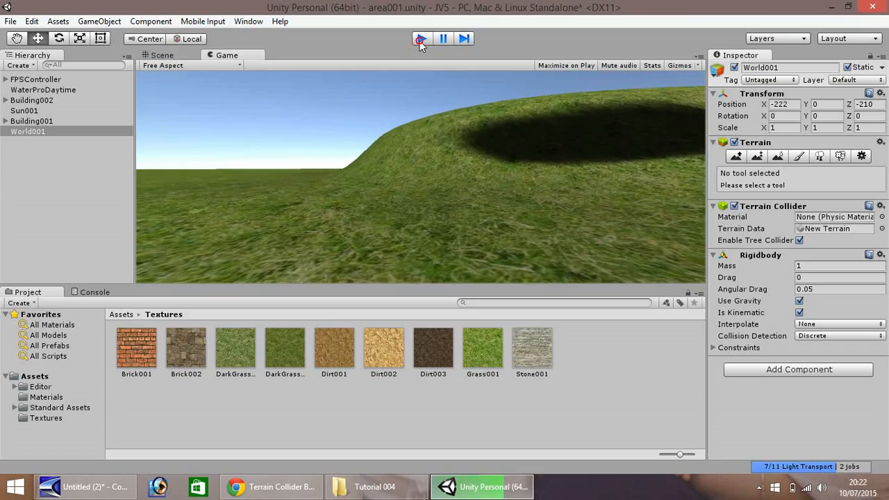